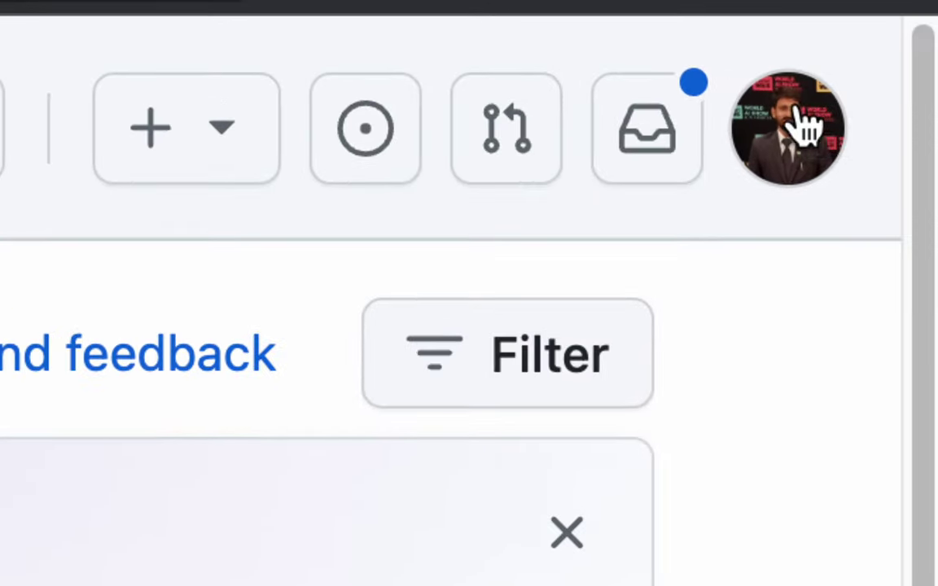
- Open the account's own profile and show its list of repositories
click(817, 131)
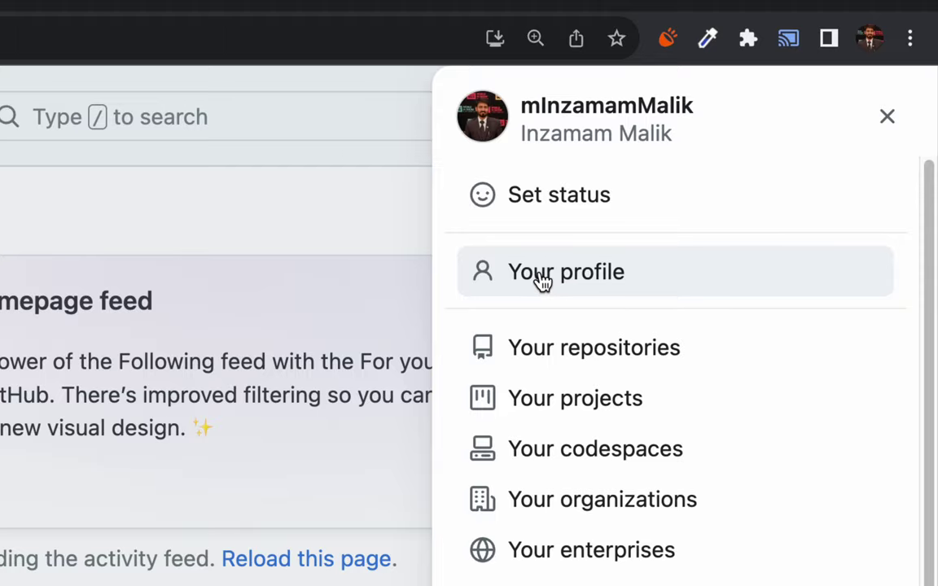
click(343, 245)
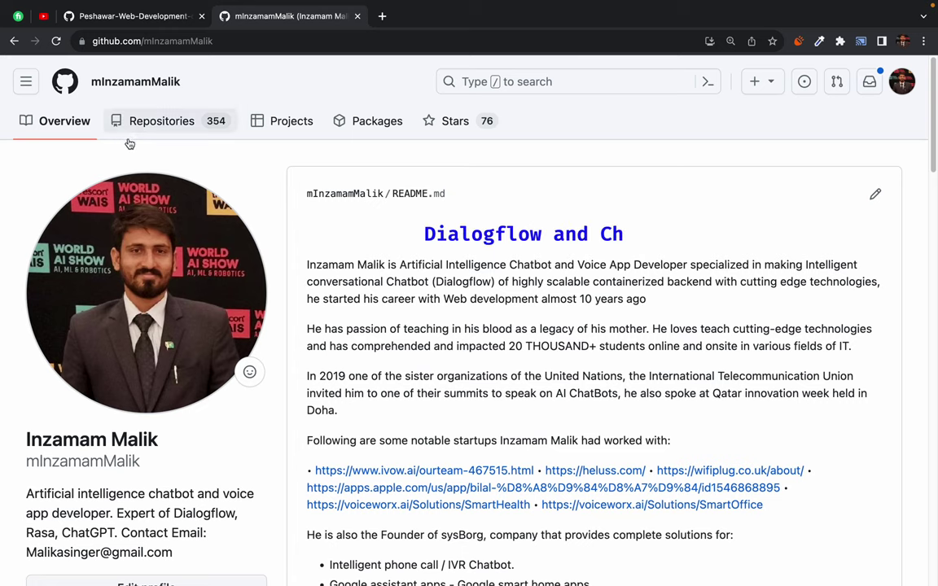
click(162, 128)
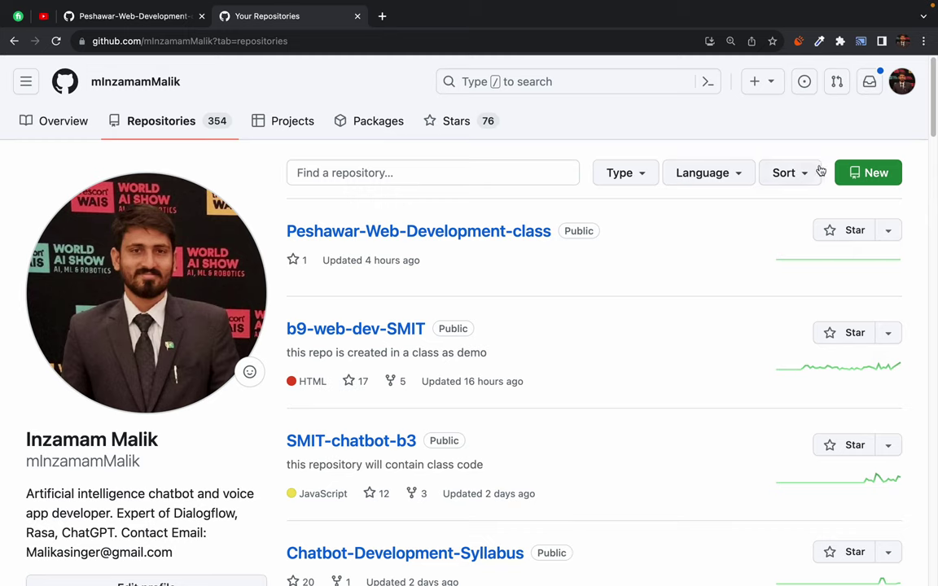
drag(278, 201, 510, 525)
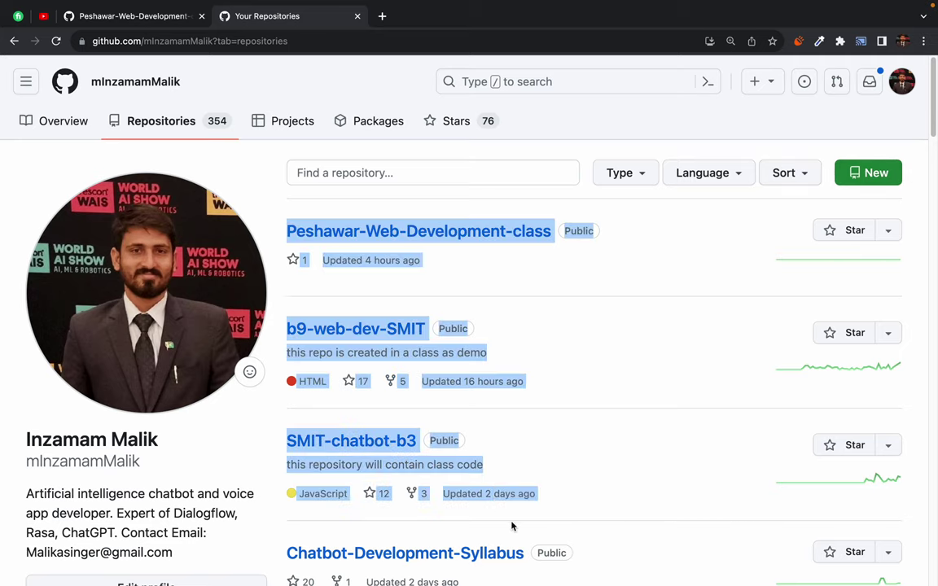
click(666, 283)
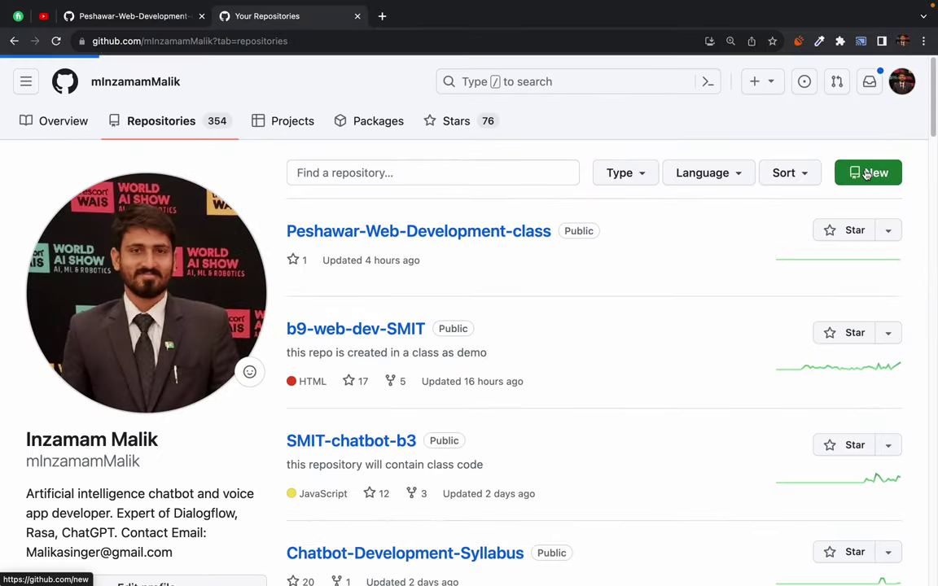
click(724, 175)
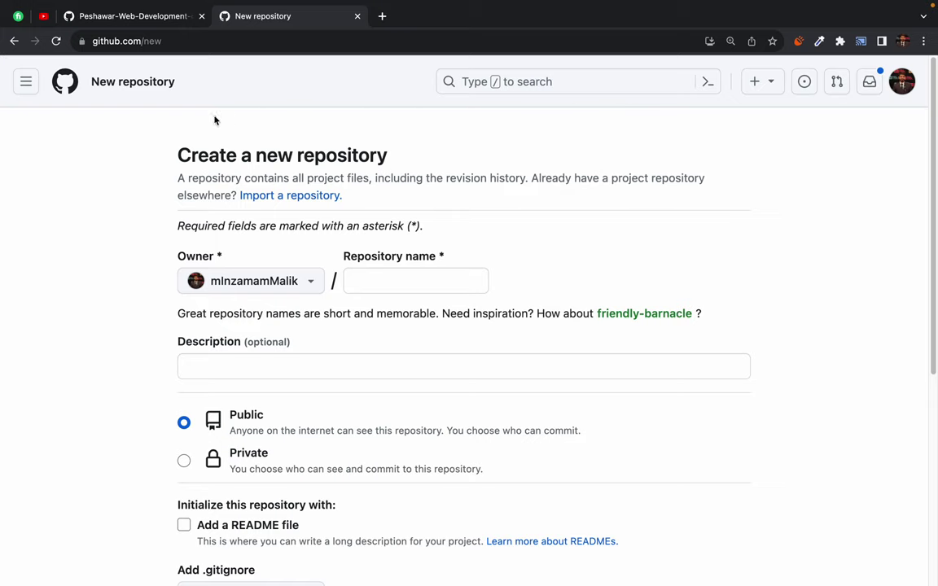
drag(136, 129, 611, 299)
click(580, 223)
click(149, 23)
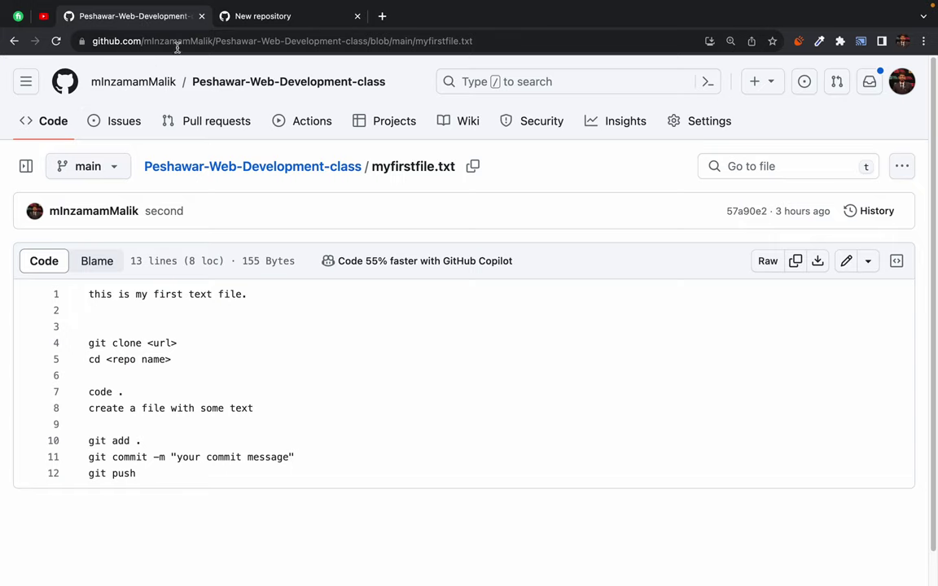
click(252, 17)
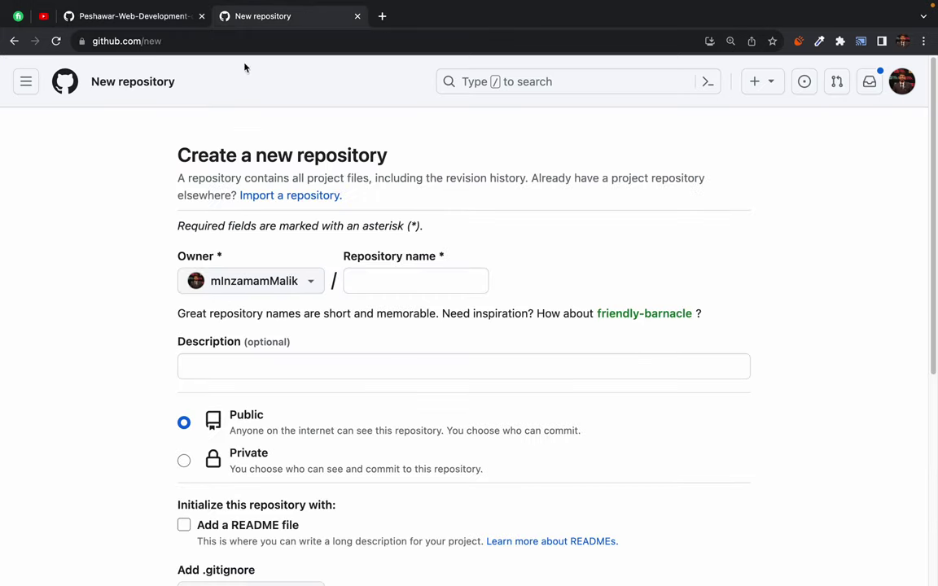
click(14, 42)
- Copy the repository name Peshawar-Chatbot-Sec-C from the repository list
scroll(455, 393, down, 4)
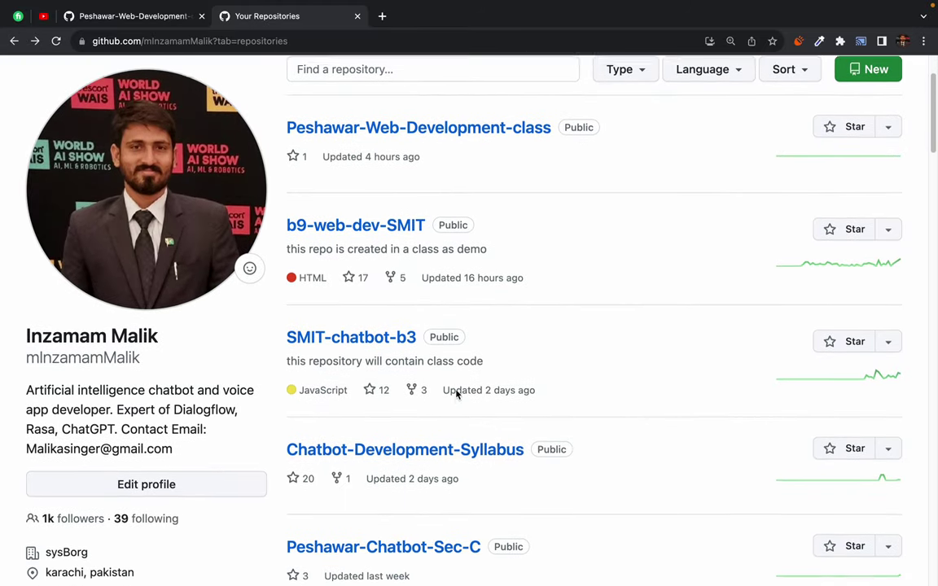
scroll(456, 393, down, 3)
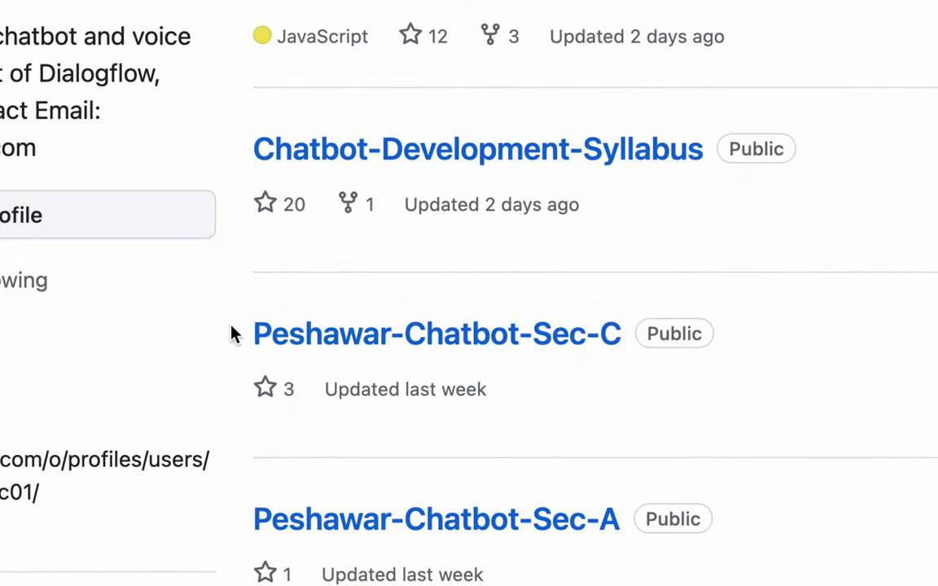
drag(232, 334, 622, 320)
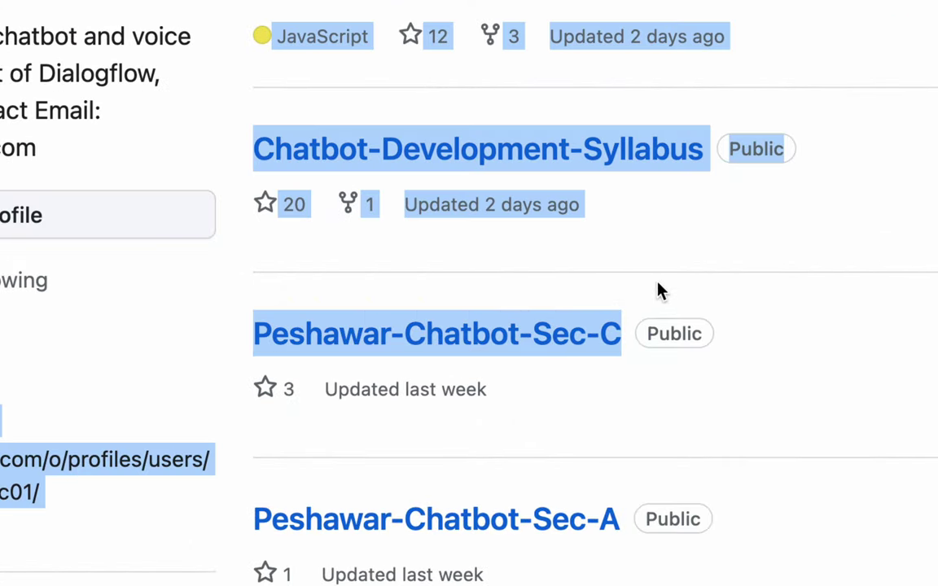
click(301, 326)
drag(243, 346, 607, 355)
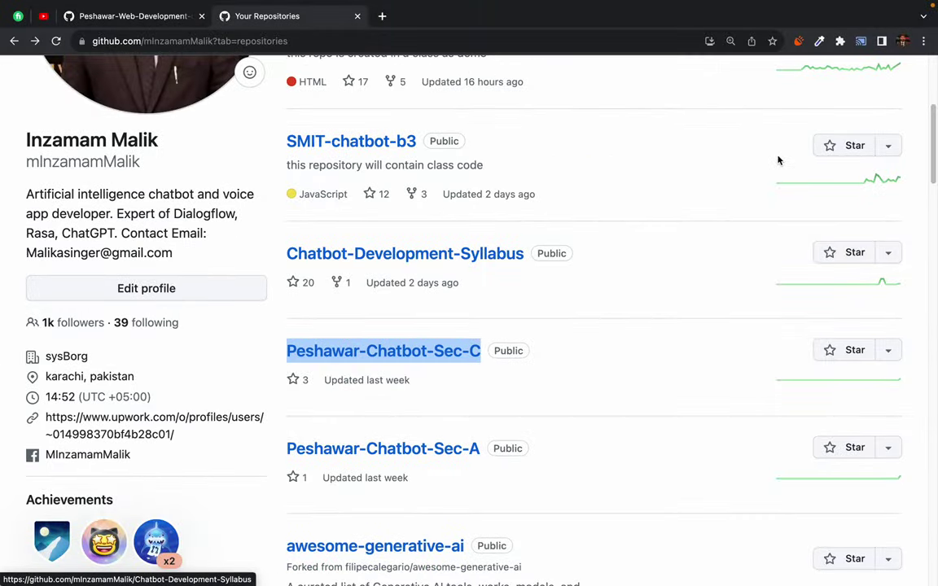
- Start a new repository and name it Peshawar-Chatbot-Sec-B, based on the copied name
scroll(856, 150, up, 5)
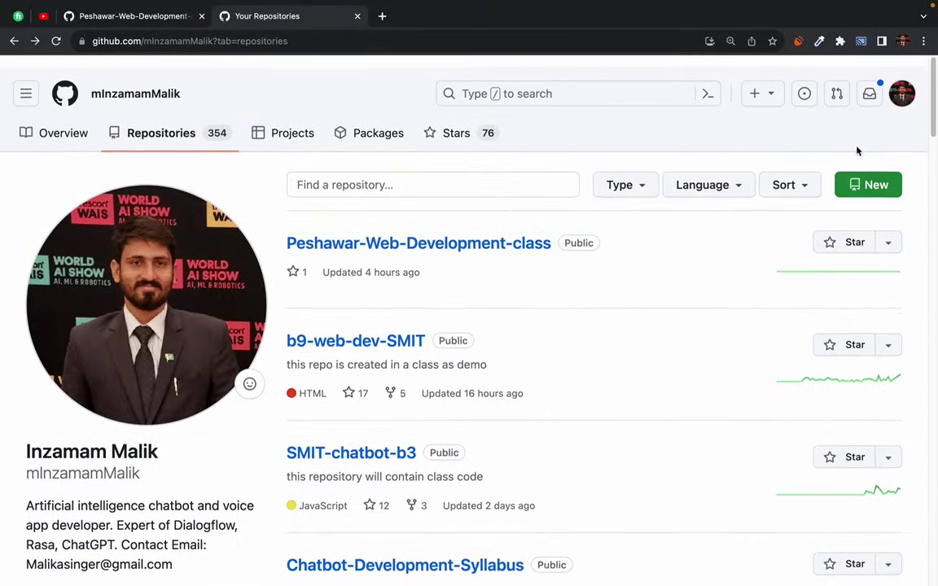
click(892, 175)
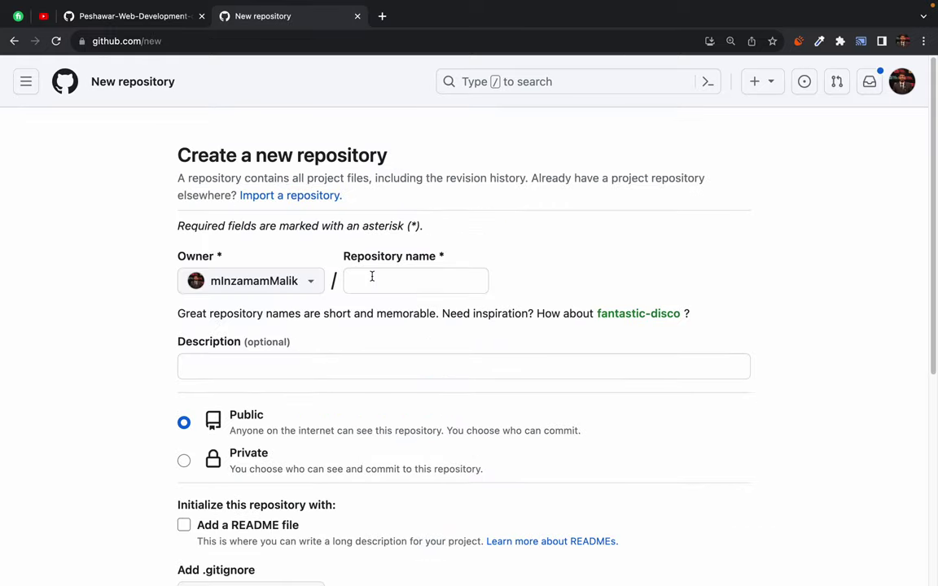
click(372, 277)
text(Peshawar-Chatbot-Sec-C)
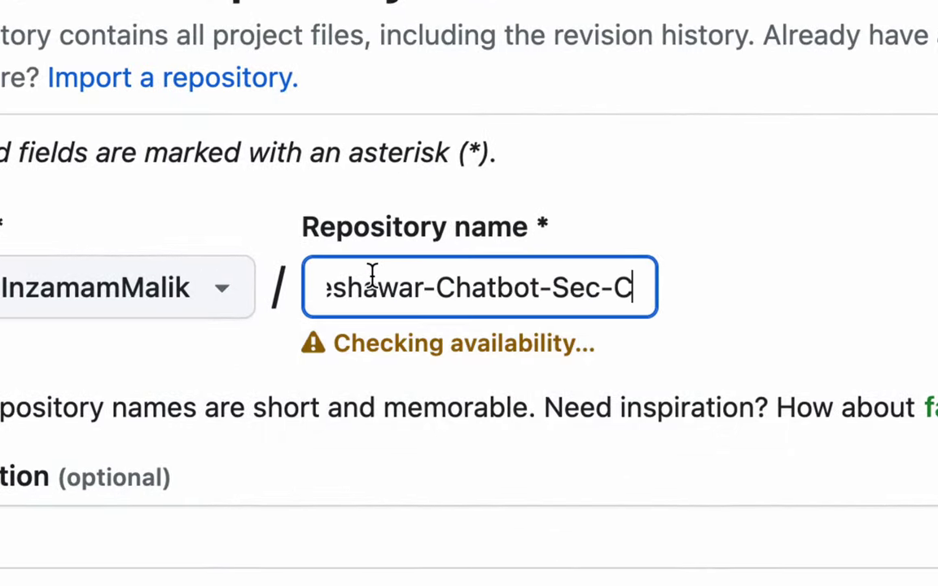
key(BackSpace)
text(B)
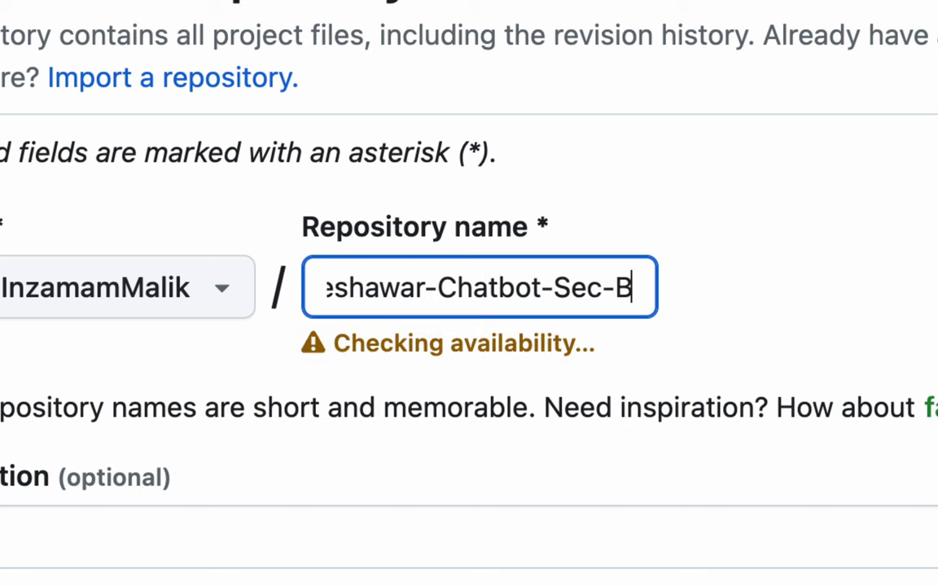
- Replace the hyphens in the repository name with spaces so it reads "Peshawar Chatbot Sec B"
key(Left)
key(BackSpace)
key(Left)
key(Left)
key(Left)
key(Left)
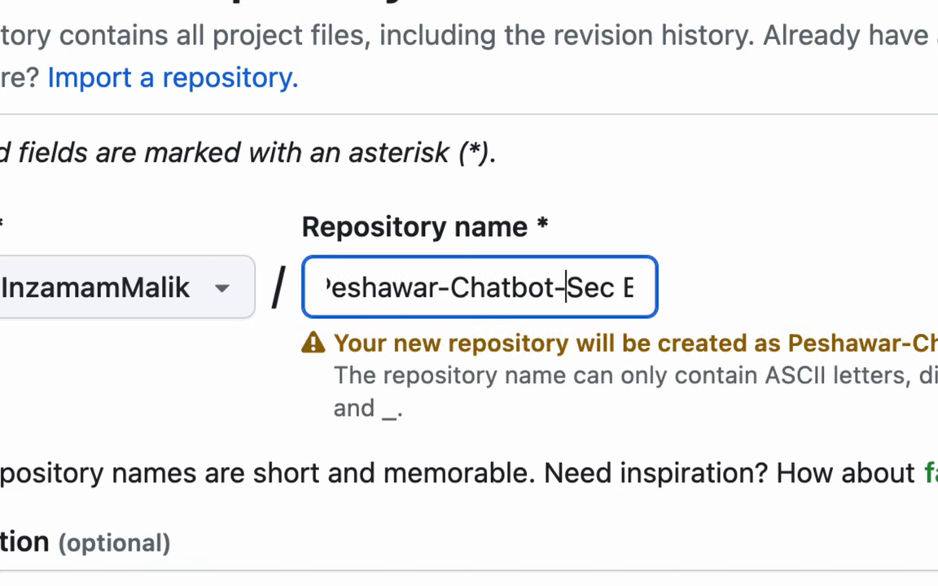
key(BackSpace)
key(Left)
key(Left)
key(Left)
key(Left)
key(Left)
key(Left)
key(Left)
key(Left)
key(BackSpace)
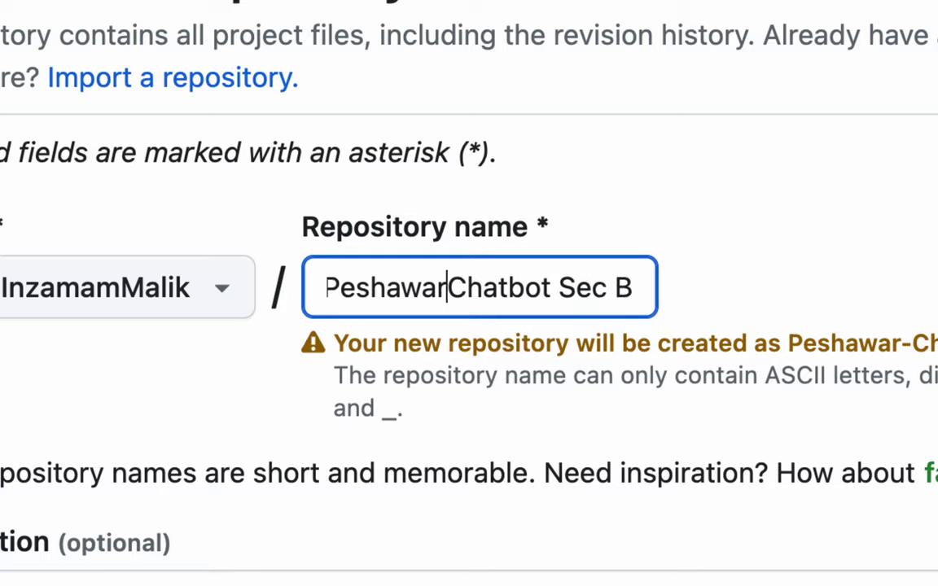
key(Left)
key(Left)
key(Left)
key(Left)
key(Left)
key(Left)
key(Left)
key(Left)
key(Left)
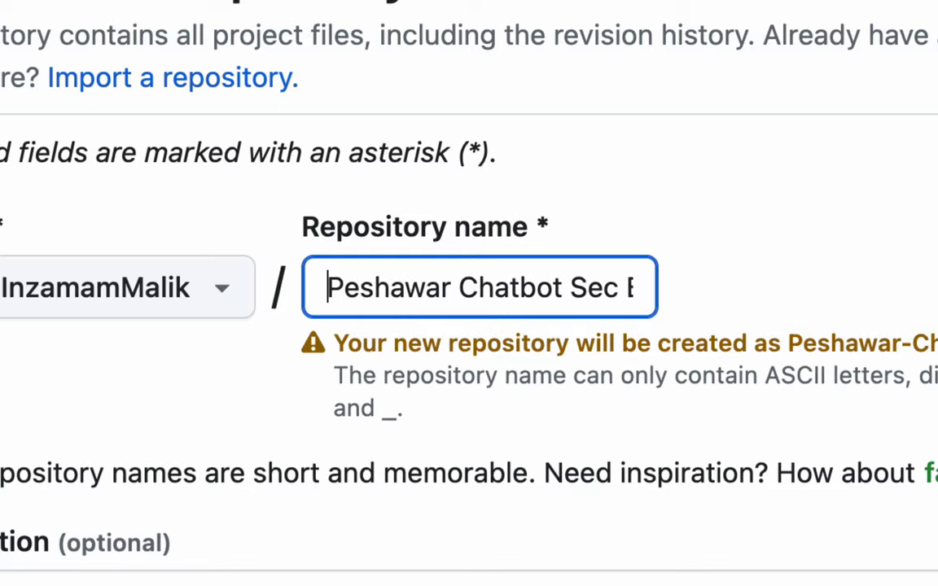
key(End)
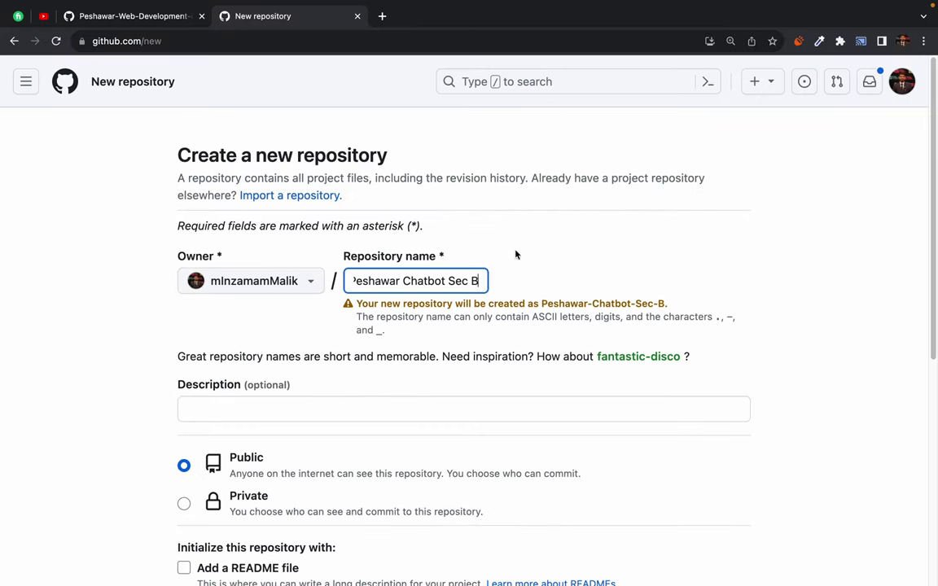
click(515, 255)
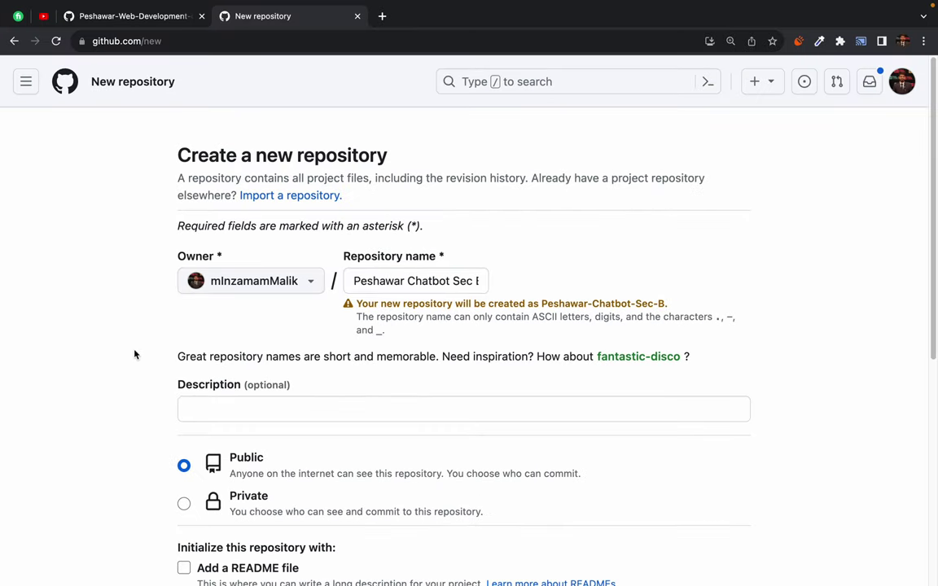
- Enter the repository description "this is class code repo for section b"
scroll(105, 419, down, 3)
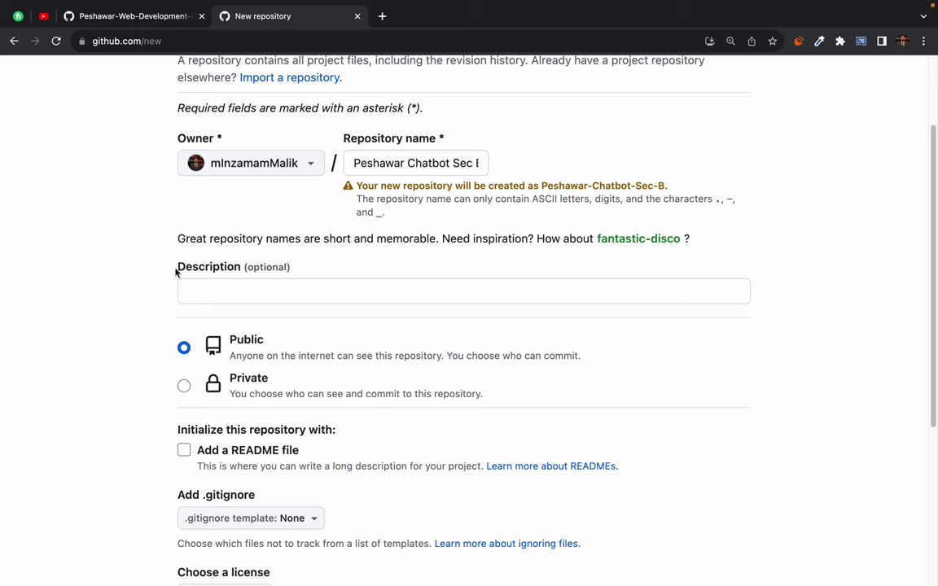
drag(176, 267, 215, 217)
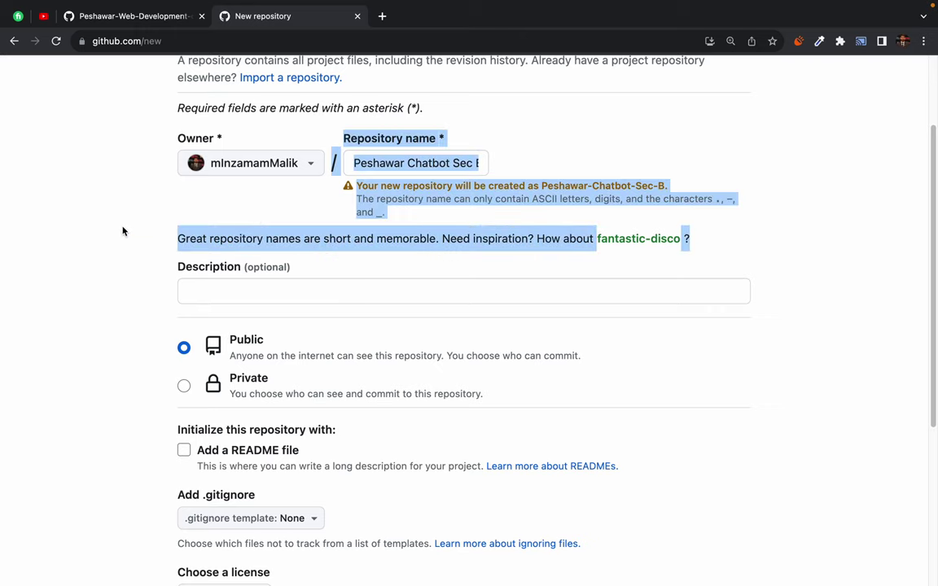
click(171, 248)
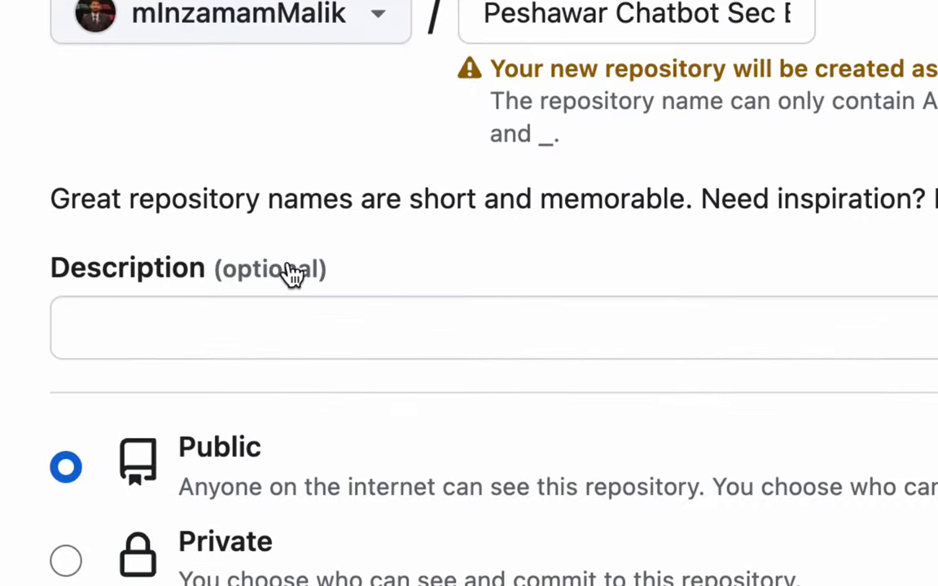
click(198, 317)
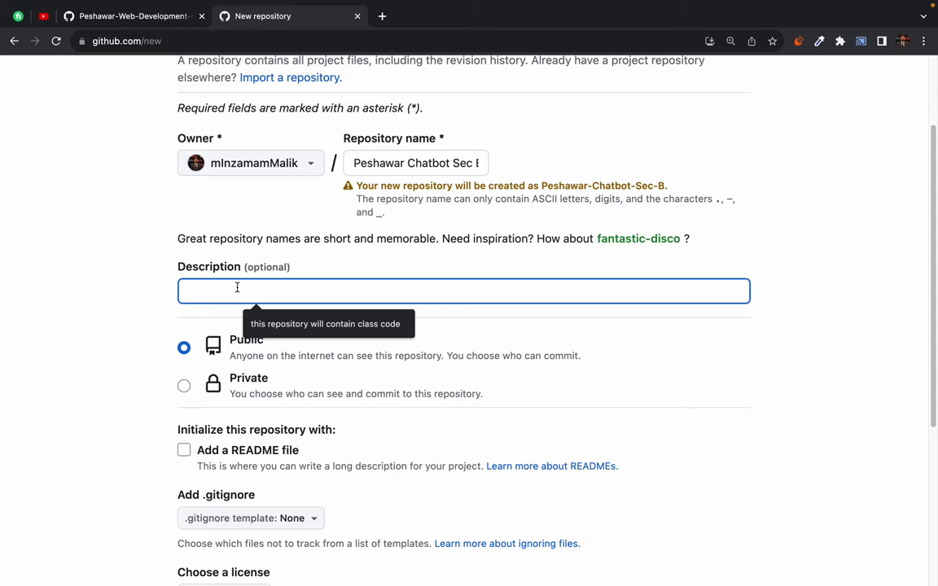
text(this is )
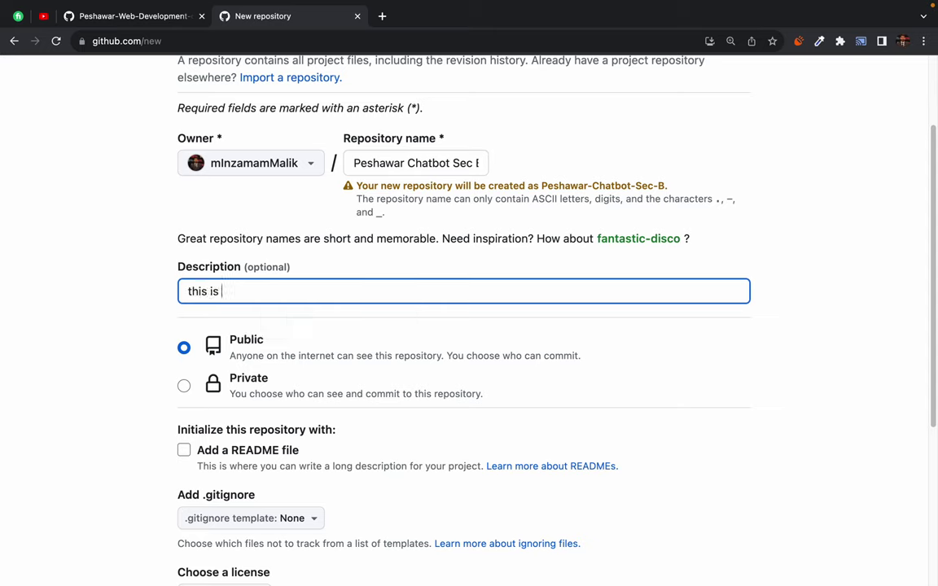
text(class code repo for )
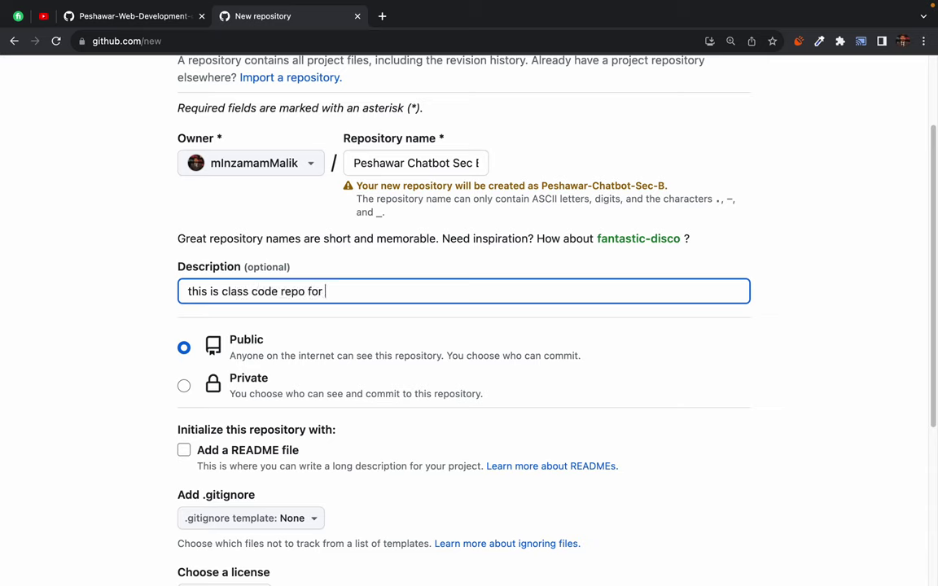
text(section b)
- Clear the whole repository description
key(super+a)
key(BackSpace)
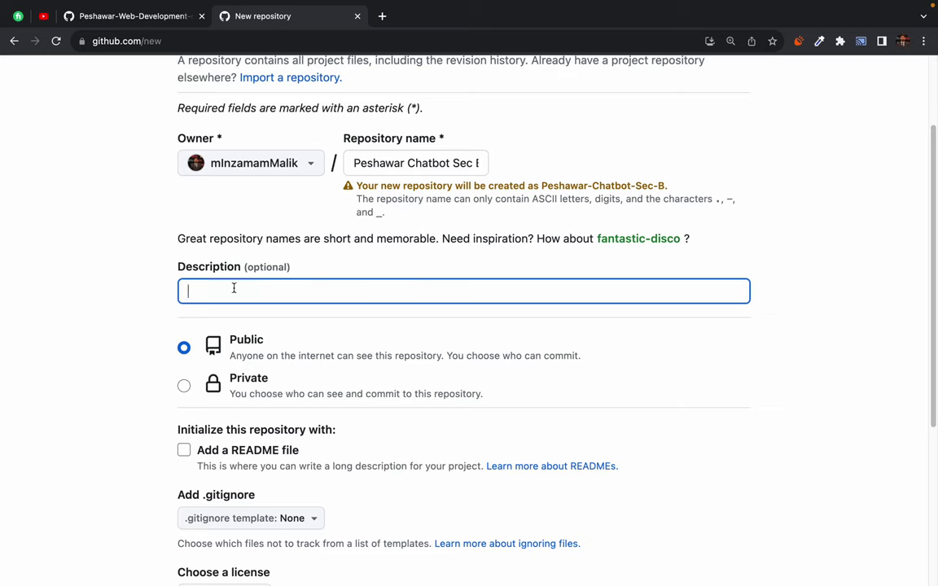
click(106, 284)
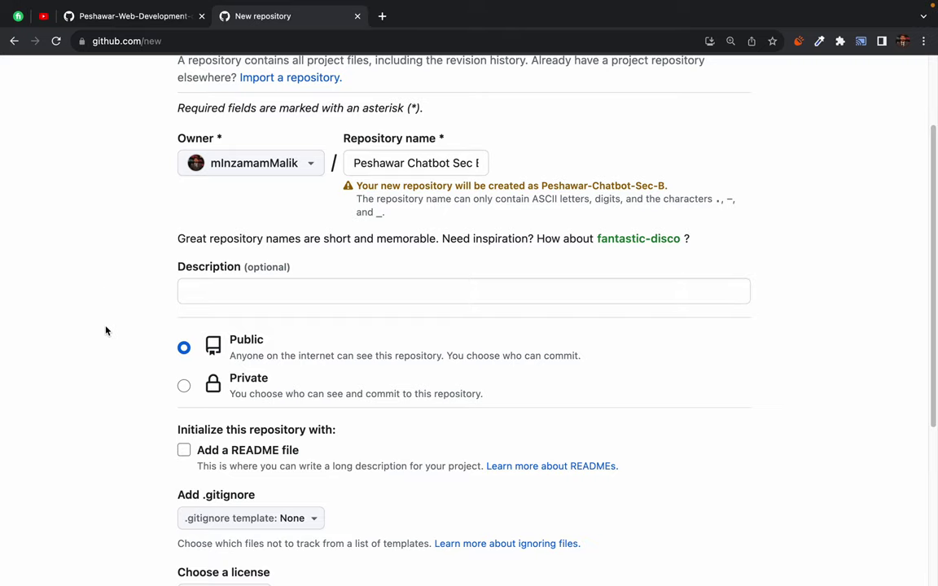
- Create the repository as public, without a README file, .gitignore template or license
scroll(105, 329, down, 3)
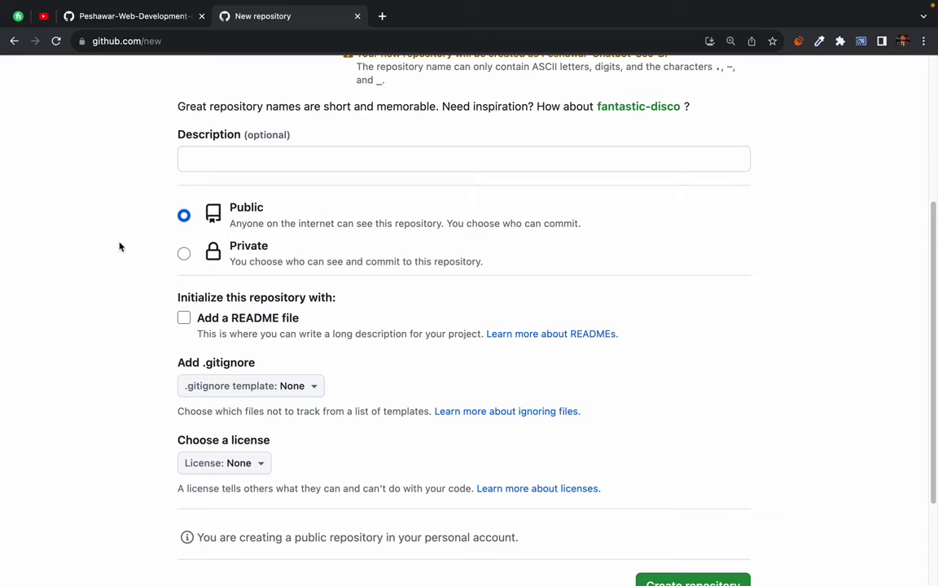
drag(138, 295, 111, 357)
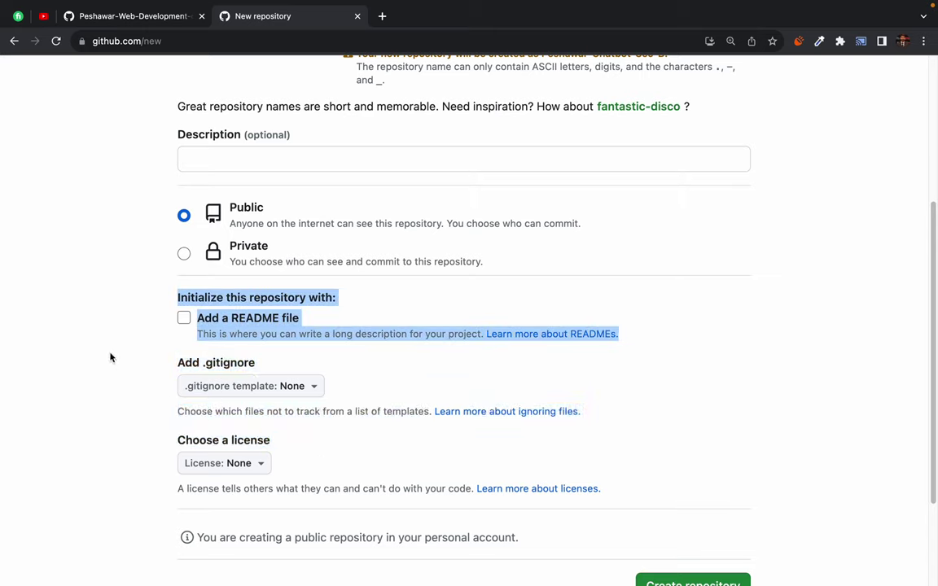
click(103, 355)
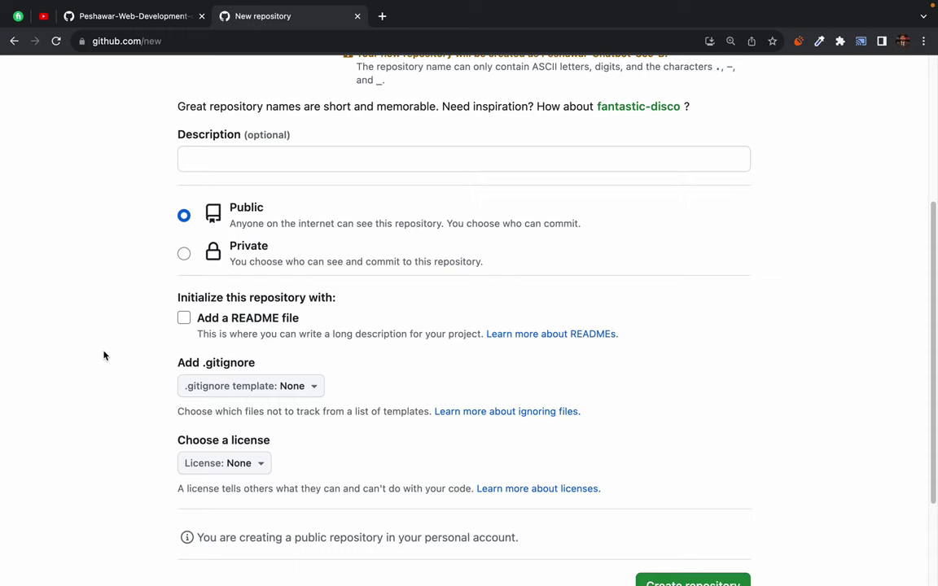
scroll(103, 355, down, 2)
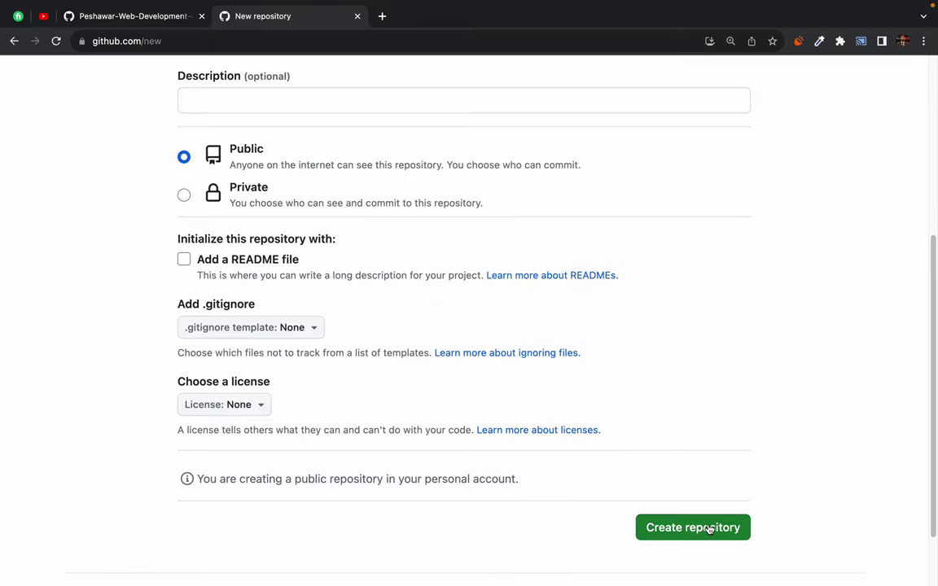
click(709, 529)
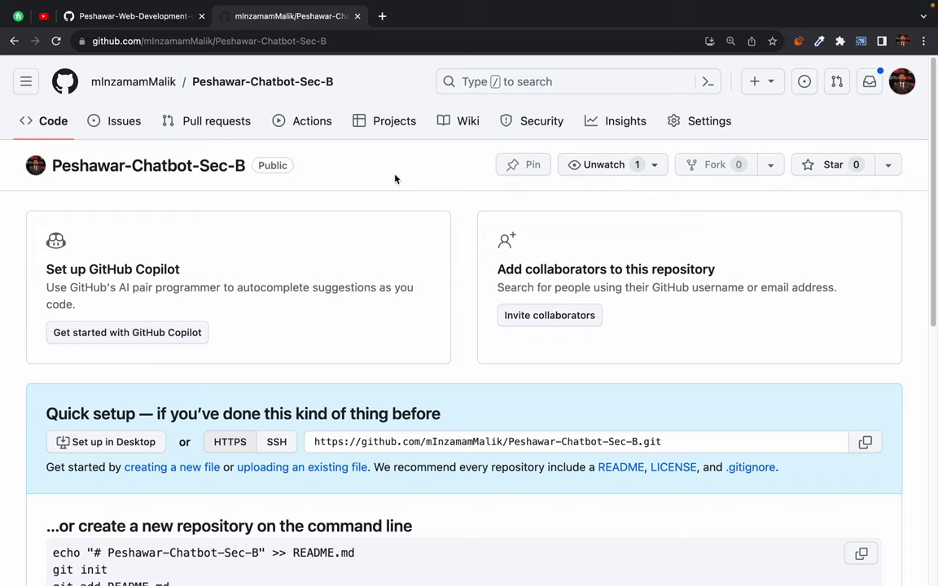
- Compare the repository's HTTPS and SSH addresses in the quick setup section
scroll(394, 179, down, 4)
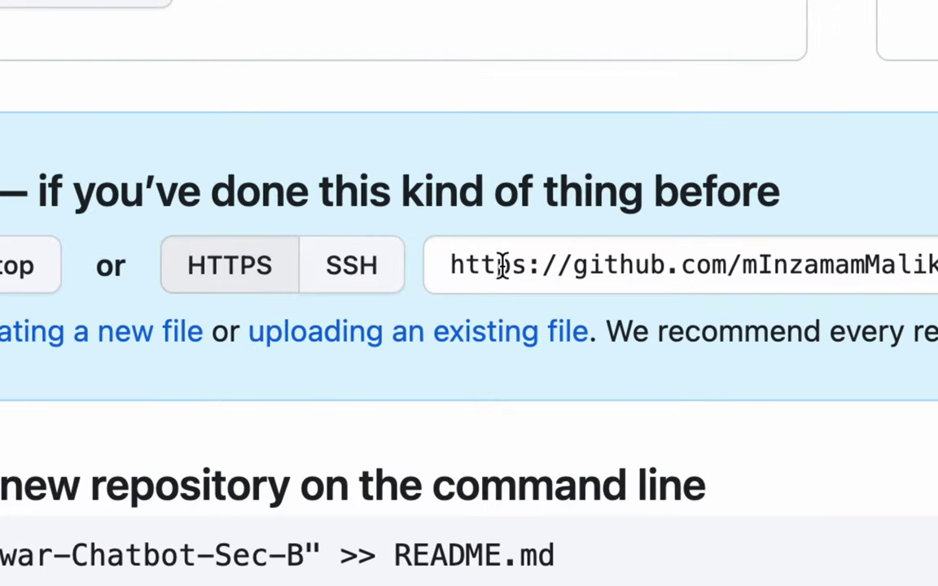
drag(445, 266, 525, 266)
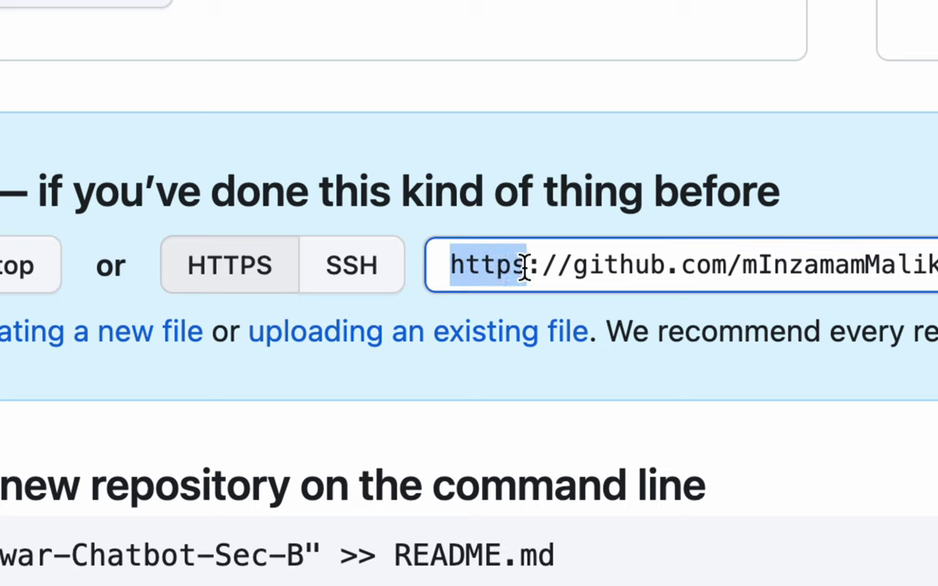
click(525, 267)
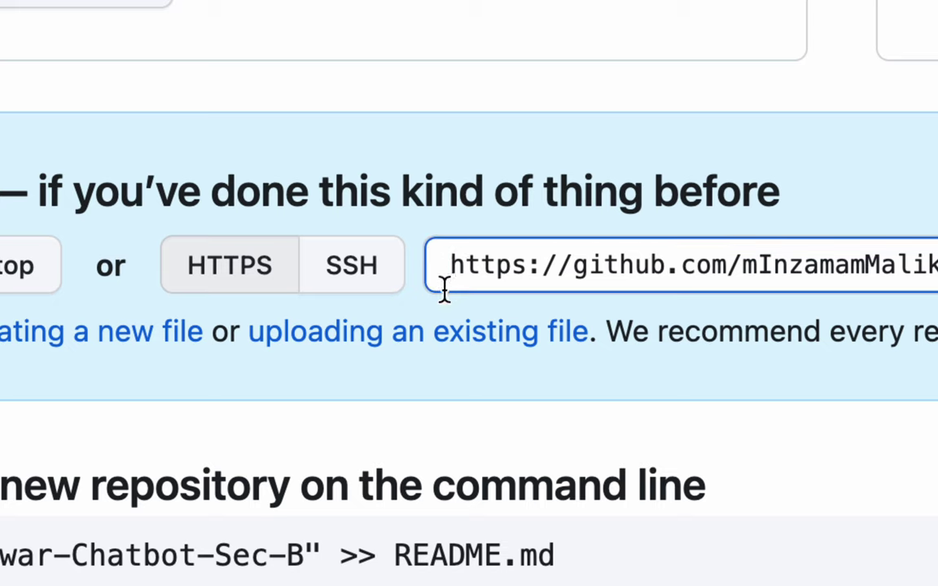
click(355, 284)
drag(452, 265, 562, 269)
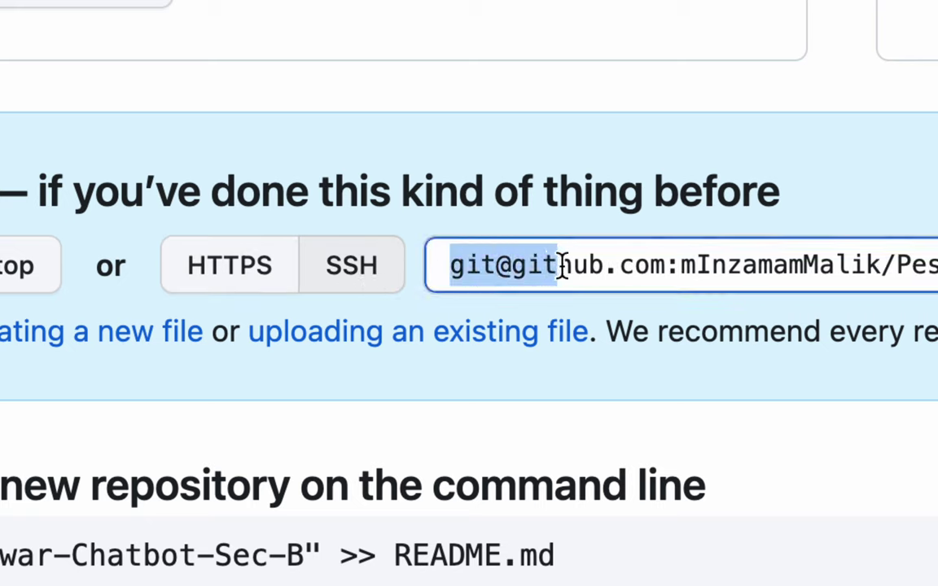
click(561, 266)
click(220, 275)
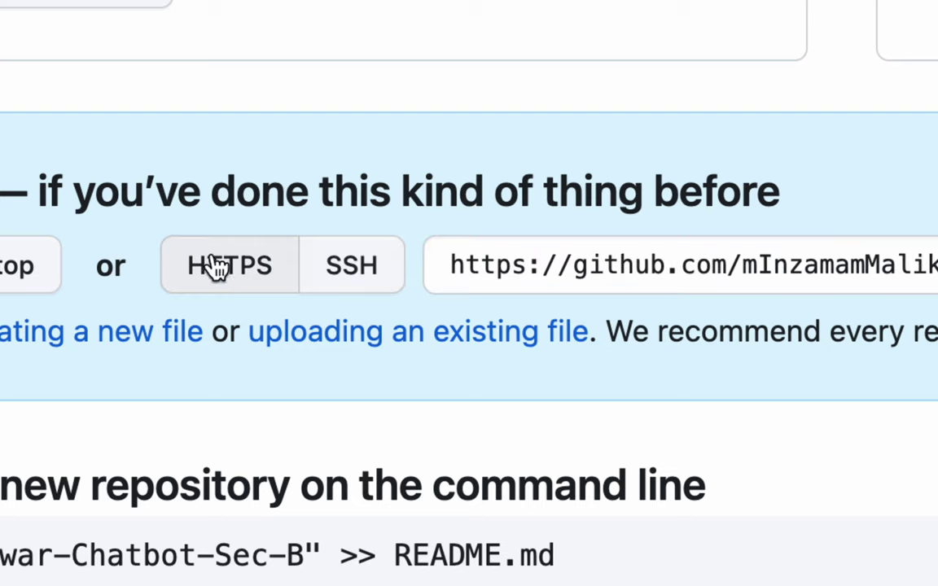
click(363, 261)
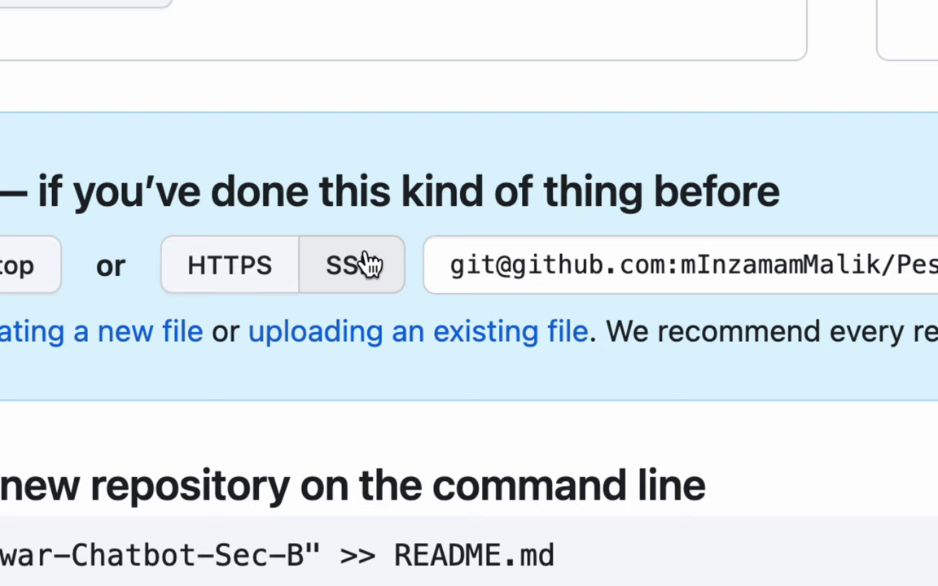
- Choose the HTTPS address in the quick setup section and copy the full repository URL
click(228, 282)
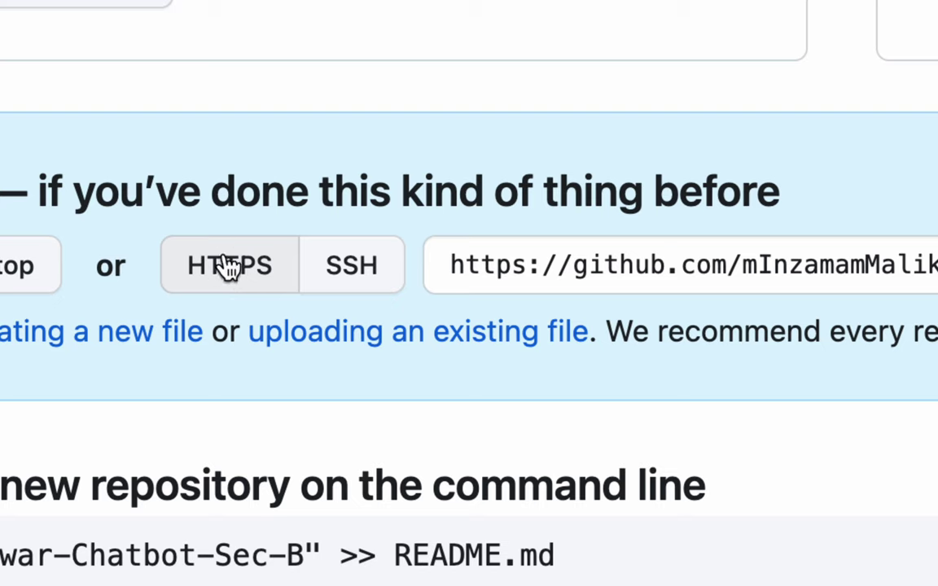
drag(445, 265, 736, 266)
click(738, 266)
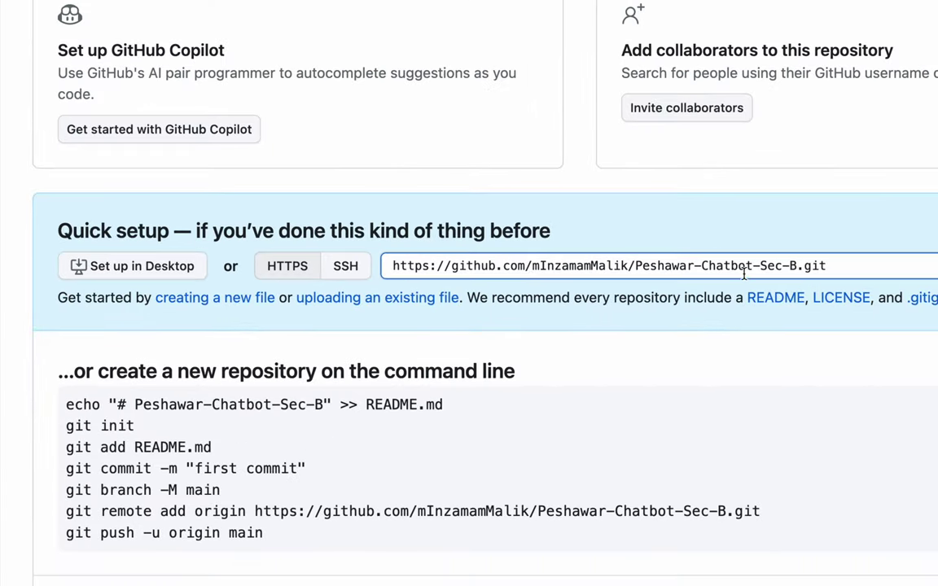
drag(828, 265, 387, 265)
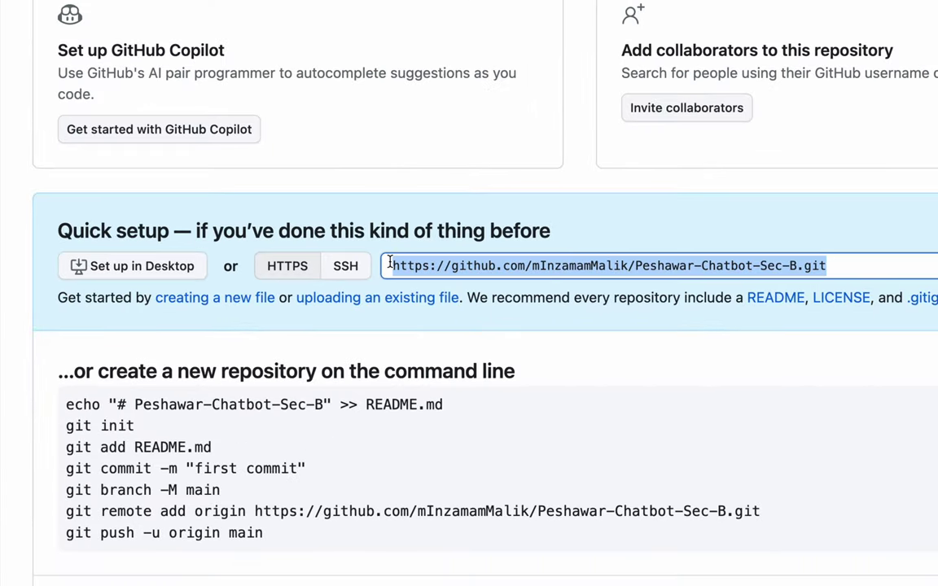
right_click(414, 264)
click(441, 299)
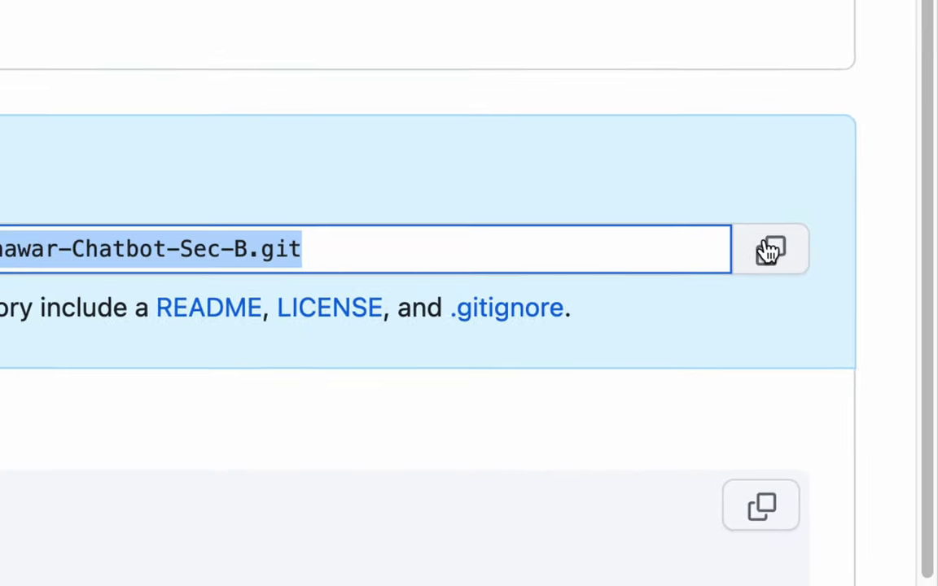
click(262, 178)
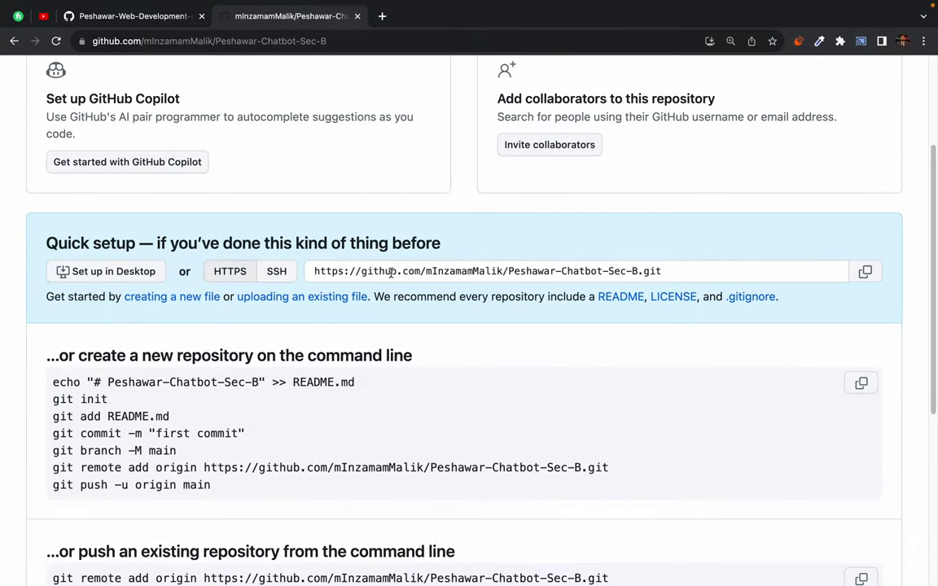
scroll(346, 199, up, 4)
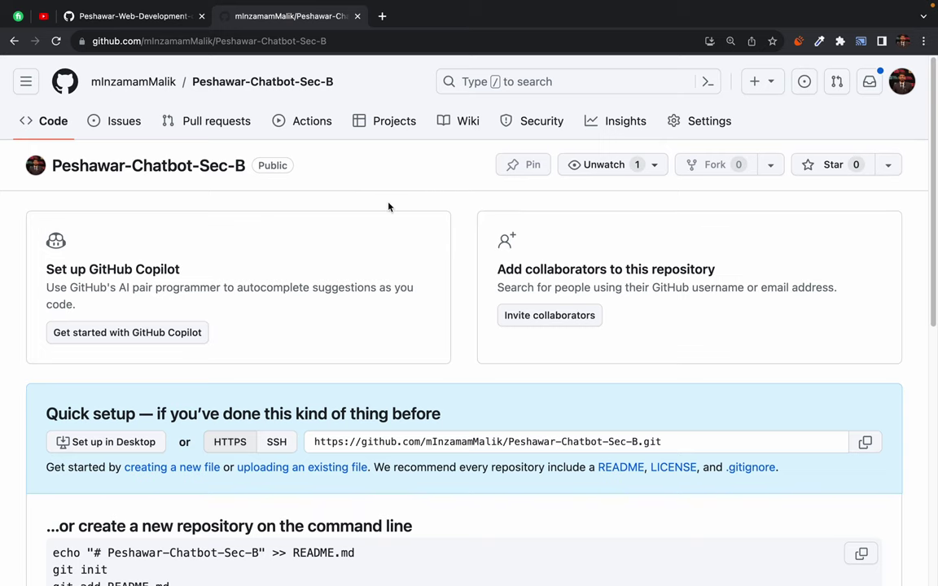
- Switch to Finder, open the _CLASS folder on the Desktop and select its SMIT-chatbot-b3 subfolder
key(ctrl+Left)
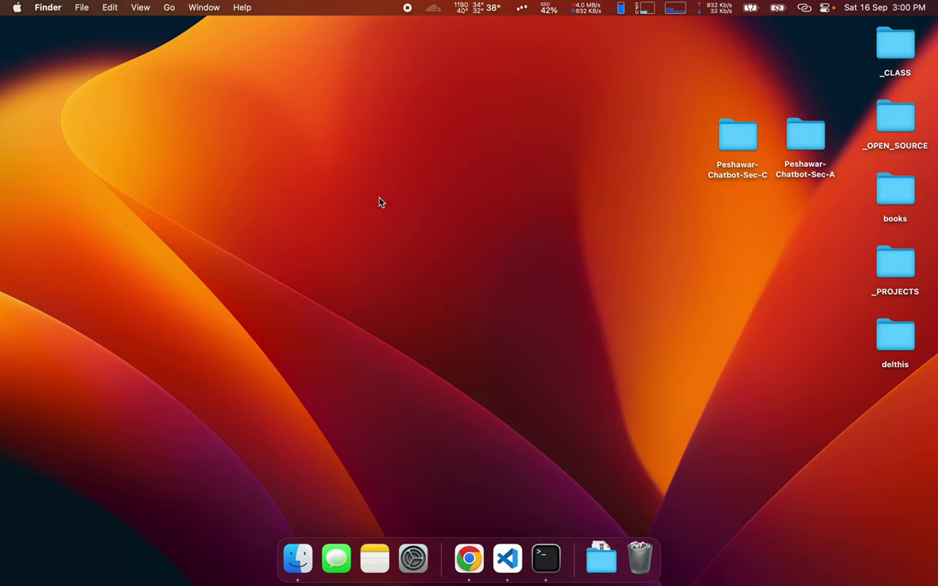
click(298, 559)
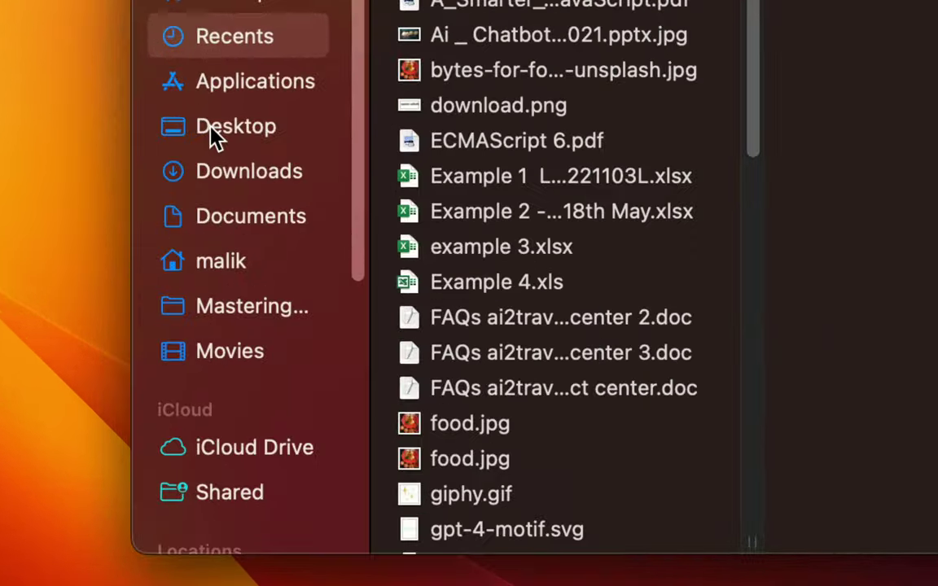
click(223, 126)
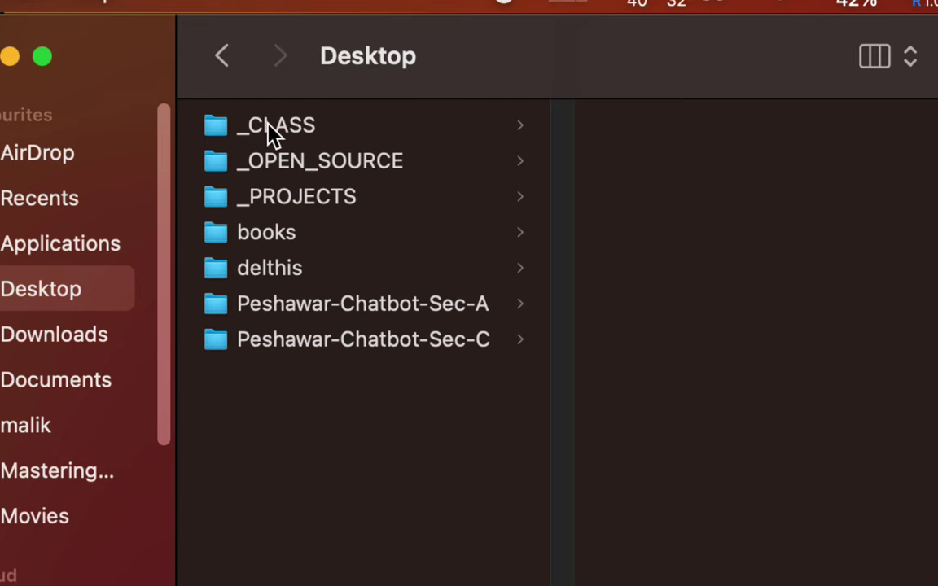
click(268, 126)
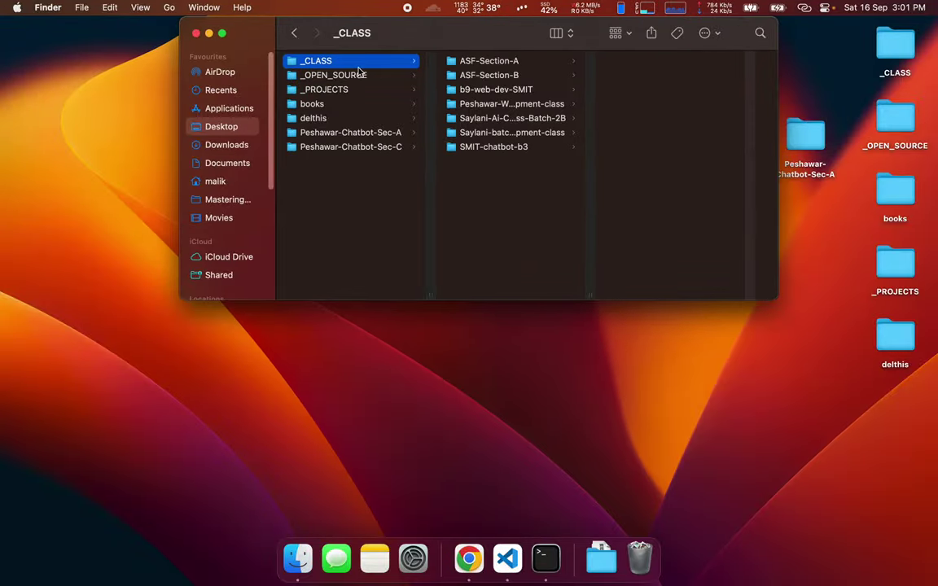
key(Right)
key(Down)
key(Down)
key(Down)
key(Down)
key(Down)
key(Down)
- Switch to Terminal, place its window so the Finder folders stay visible, and enlarge the text
key(super+space)
text(ter)
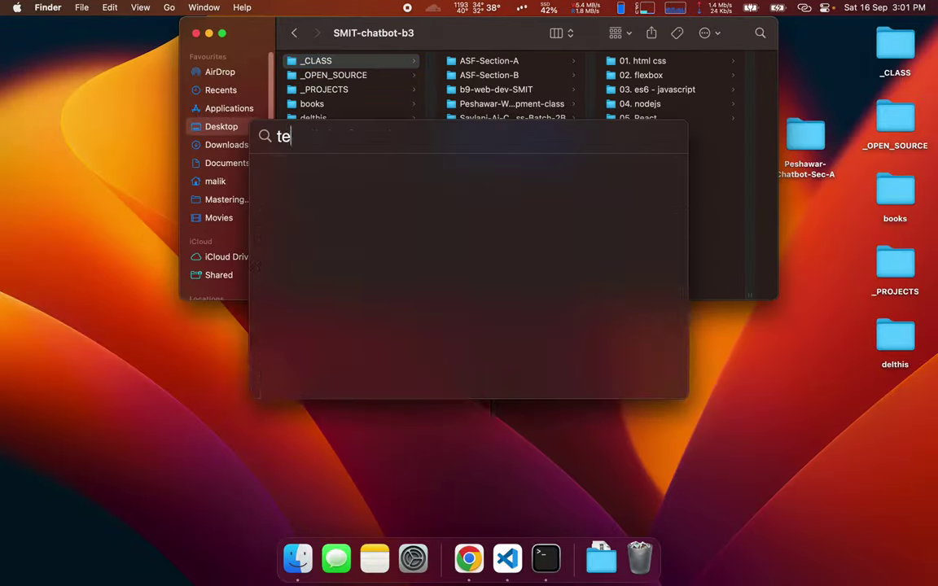
key(Return)
drag(76, 45, 316, 201)
key(super+plus)
key(super+plus)
key(super+plus)
key(super+plus)
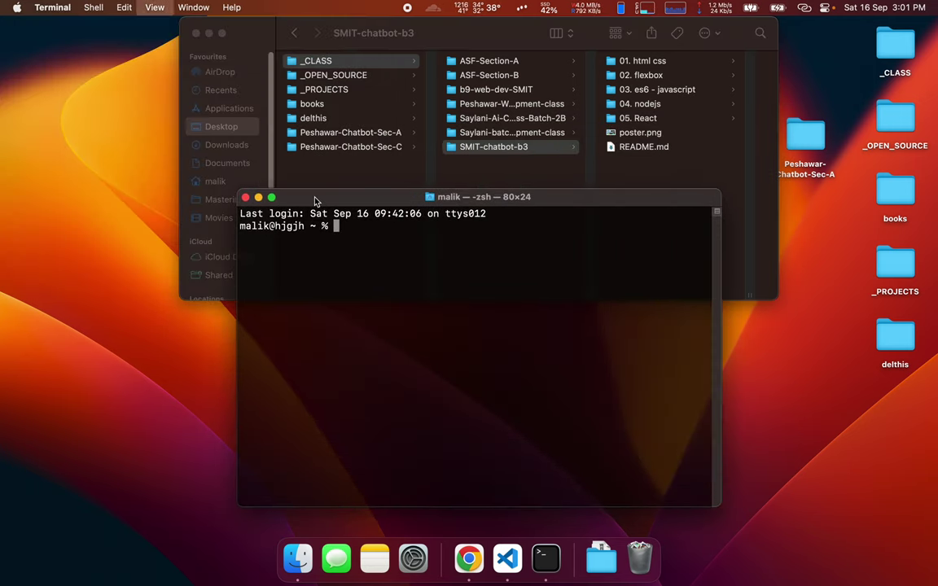
key(super+plus)
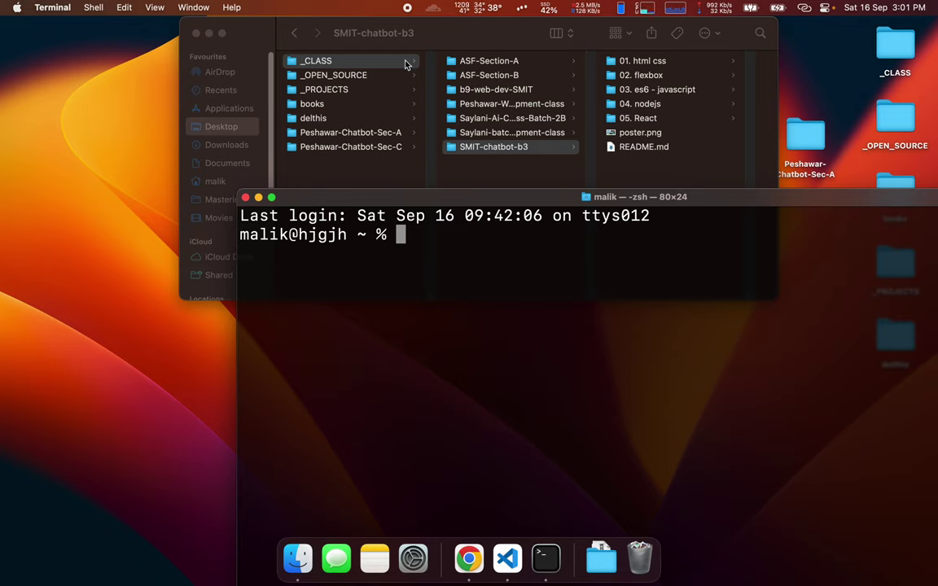
- Examine the part of the Terminal prompt that indicates the current directory
click(359, 62)
click(340, 398)
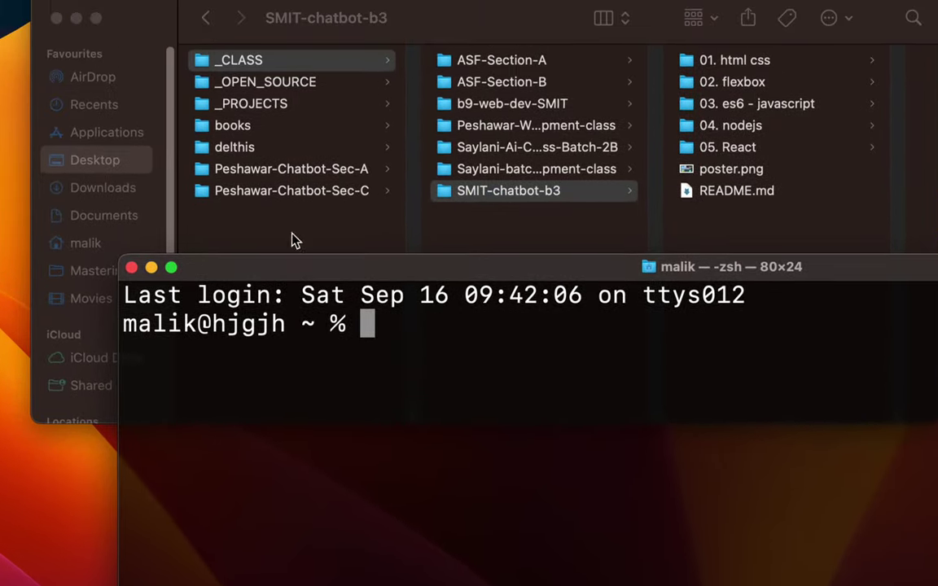
drag(305, 291, 417, 291)
click(415, 291)
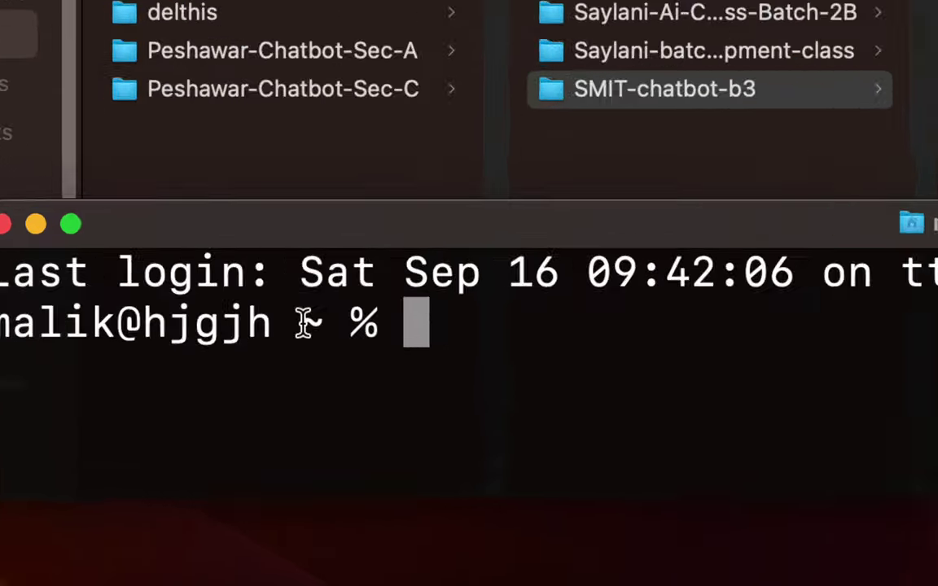
drag(287, 329, 355, 329)
drag(317, 326, 340, 324)
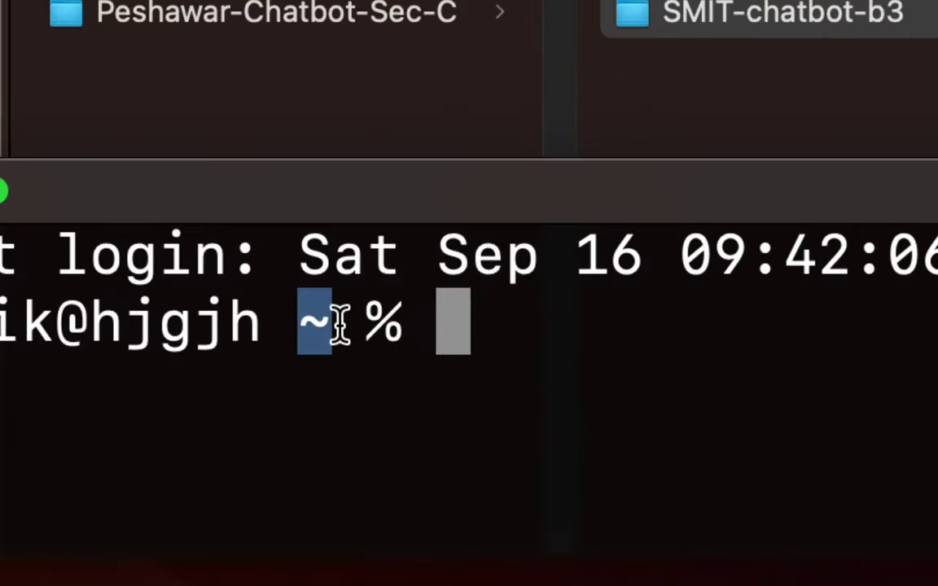
click(340, 325)
drag(311, 330, 341, 330)
click(344, 334)
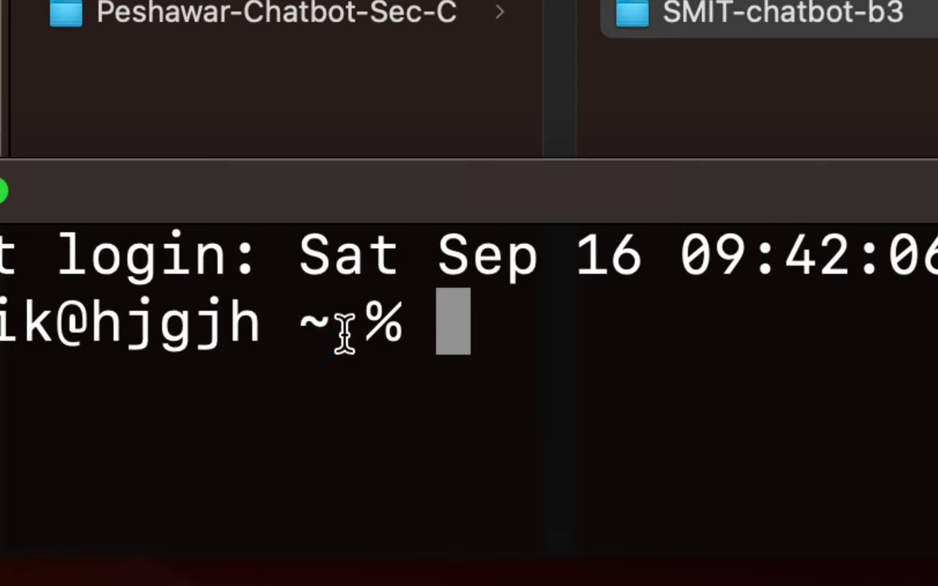
drag(305, 325, 338, 326)
click(330, 325)
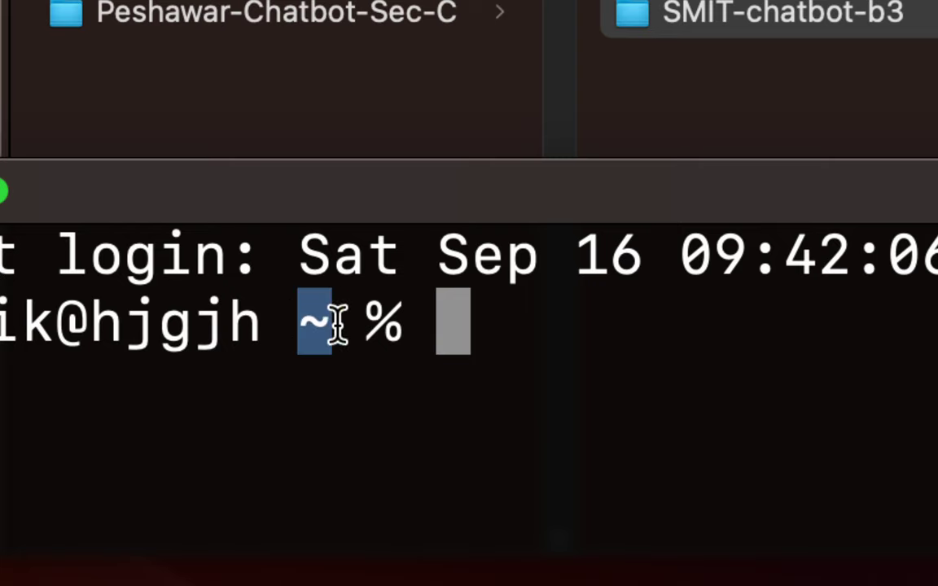
click(336, 325)
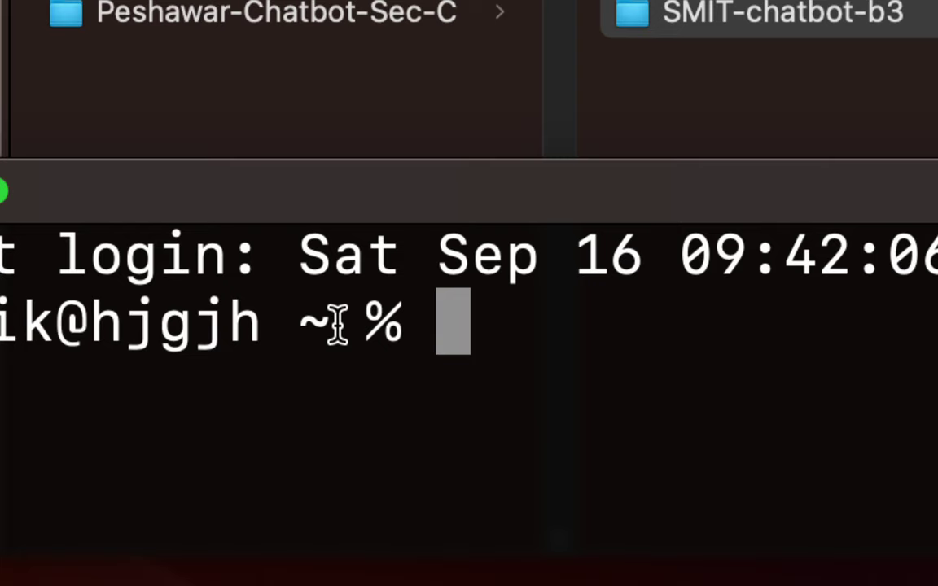
drag(314, 325, 329, 325)
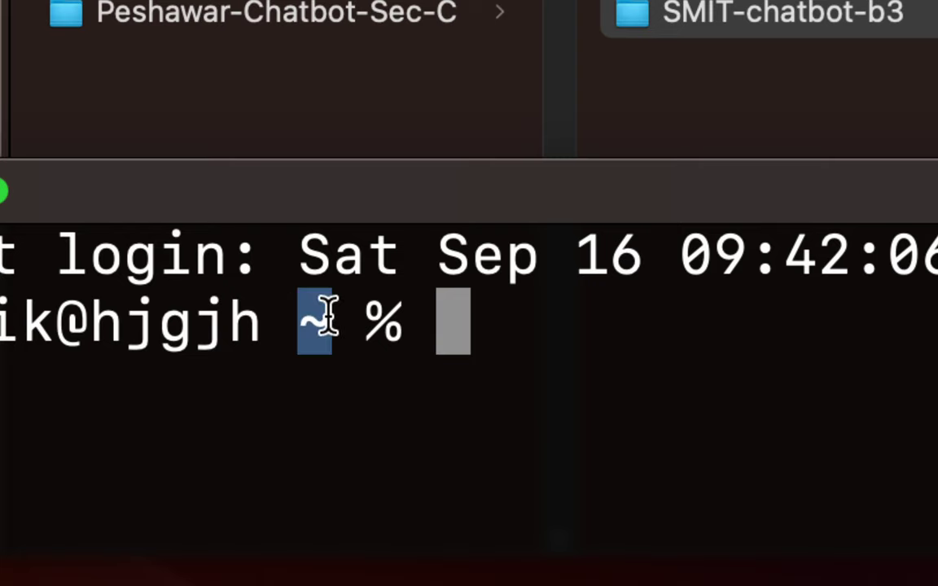
click(342, 324)
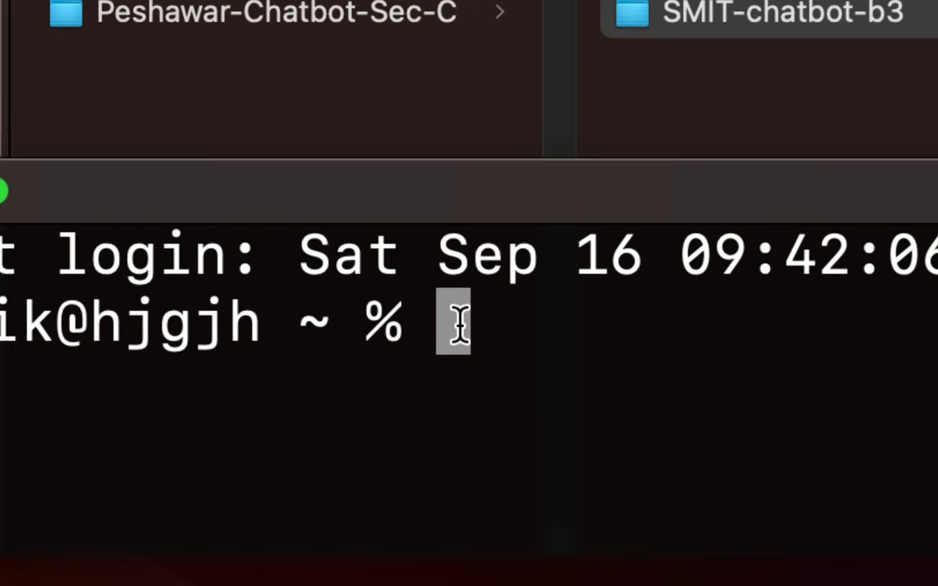
drag(301, 330, 340, 330)
click(340, 330)
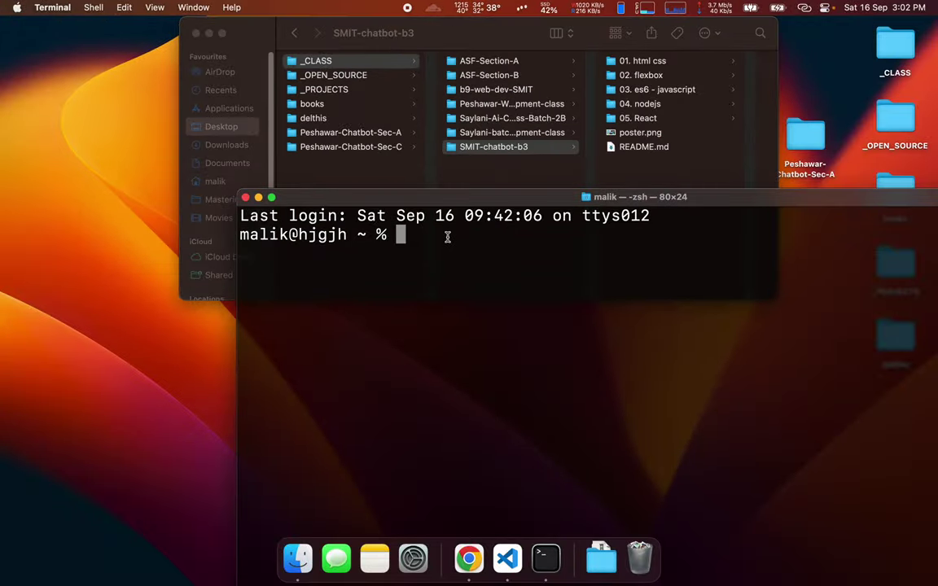
- Change the Terminal's working directory with cd to the full path of the _CLASS folder on the Desktop
text(cd)
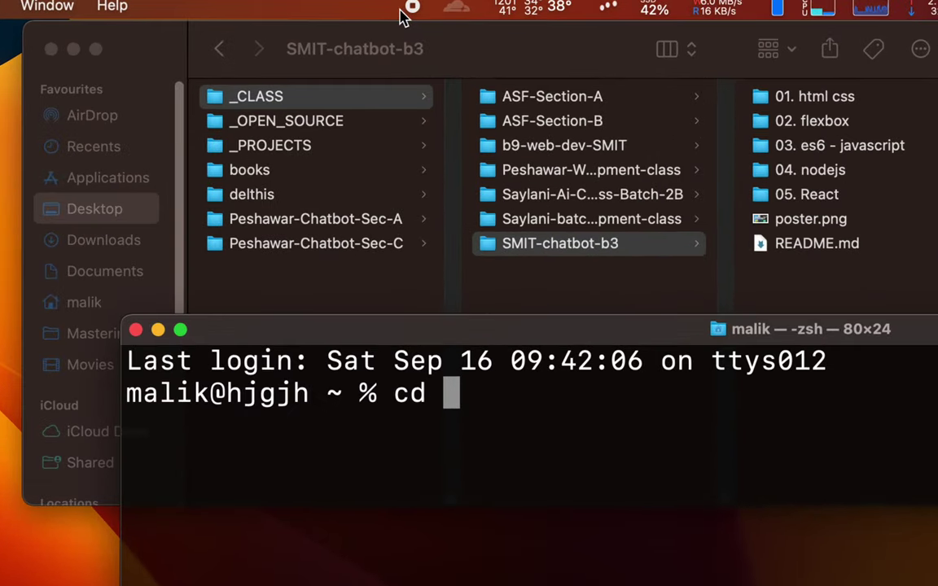
drag(259, 97, 523, 397)
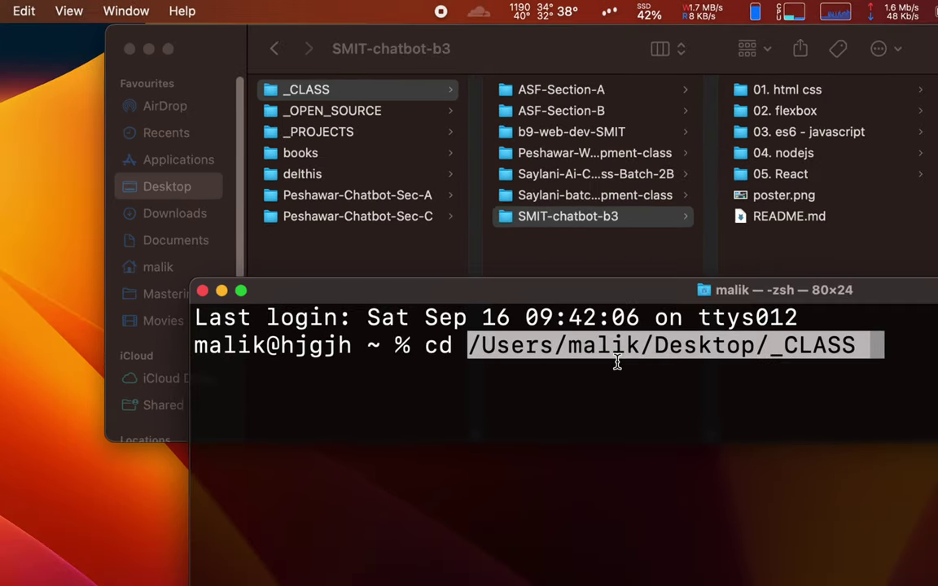
key(Return)
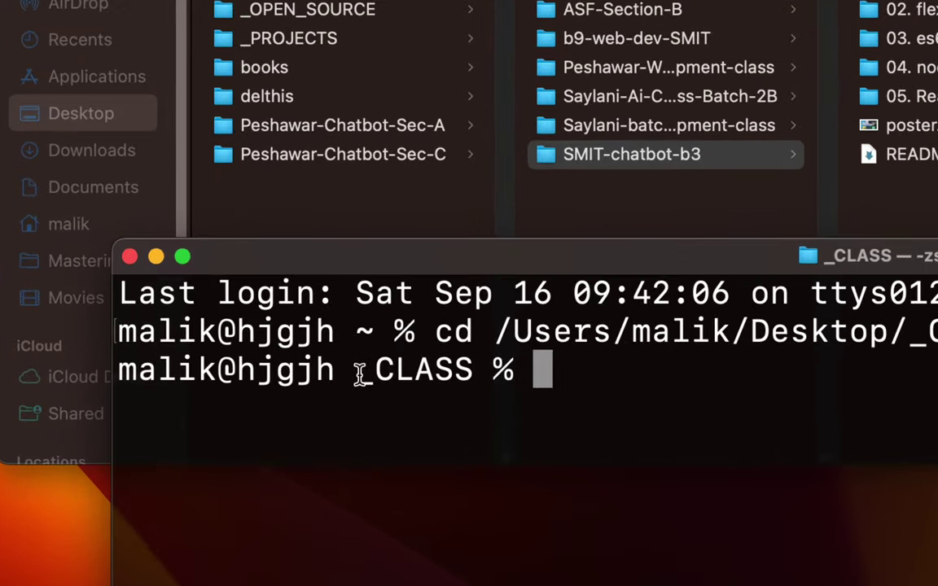
- Compare the directory names in the old and new prompts, adding two blank prompt lines
drag(370, 374, 411, 374)
drag(356, 332, 376, 332)
drag(358, 368, 471, 369)
key(Return)
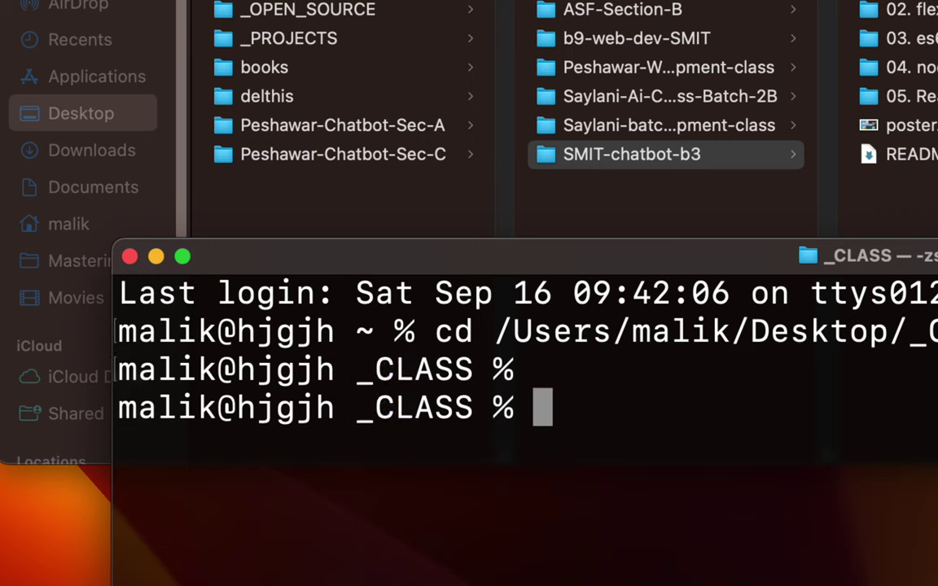
key(Return)
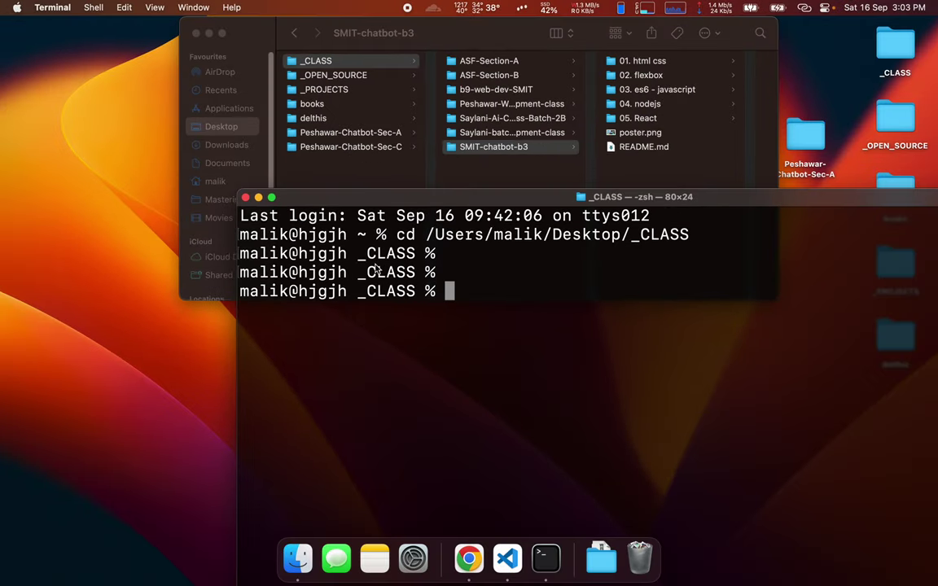
drag(358, 292, 428, 293)
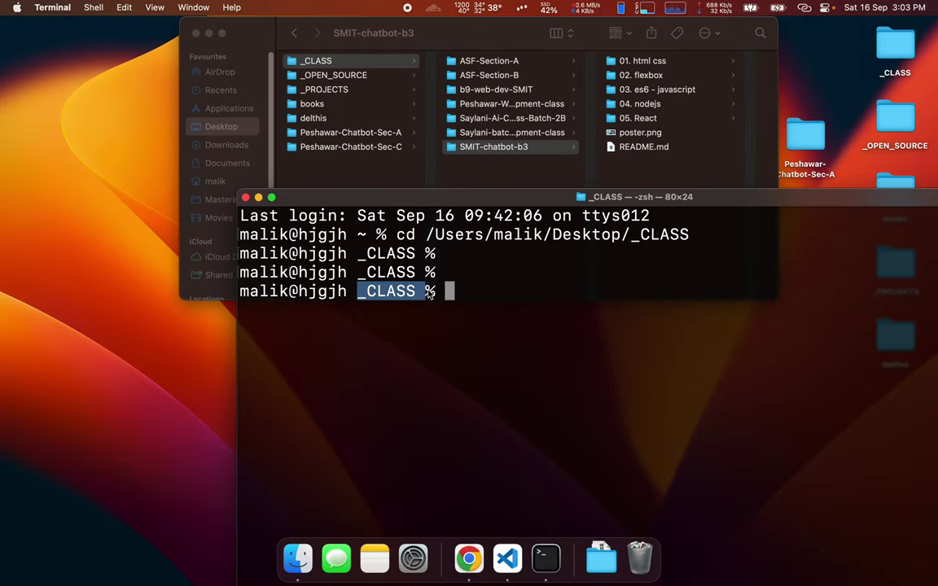
click(429, 293)
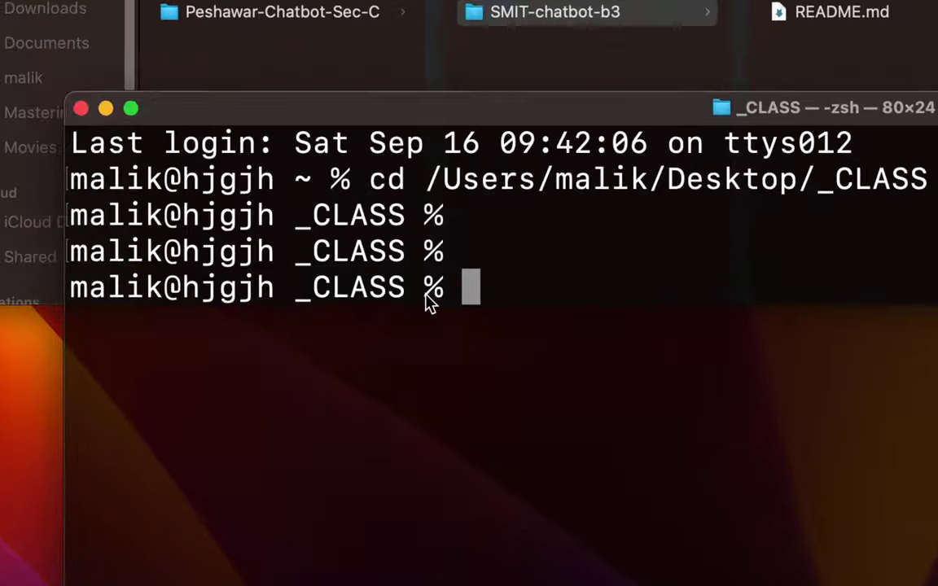
- Switch to Chrome, search Google Images for "windows explorer" and open the labelled TeachUcomp picture of File Explorer in Windows 11
drag(292, 290, 402, 292)
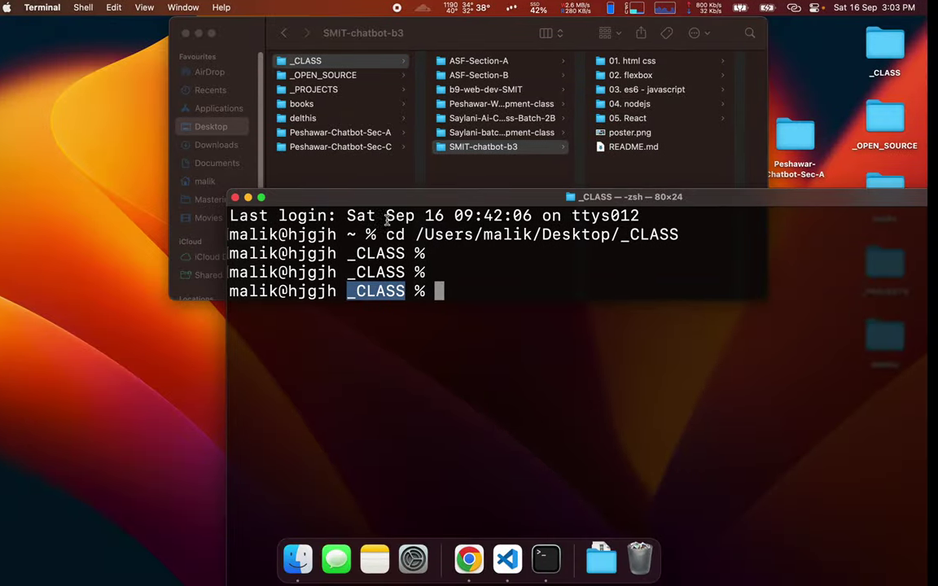
key(ctrl+Right)
click(381, 17)
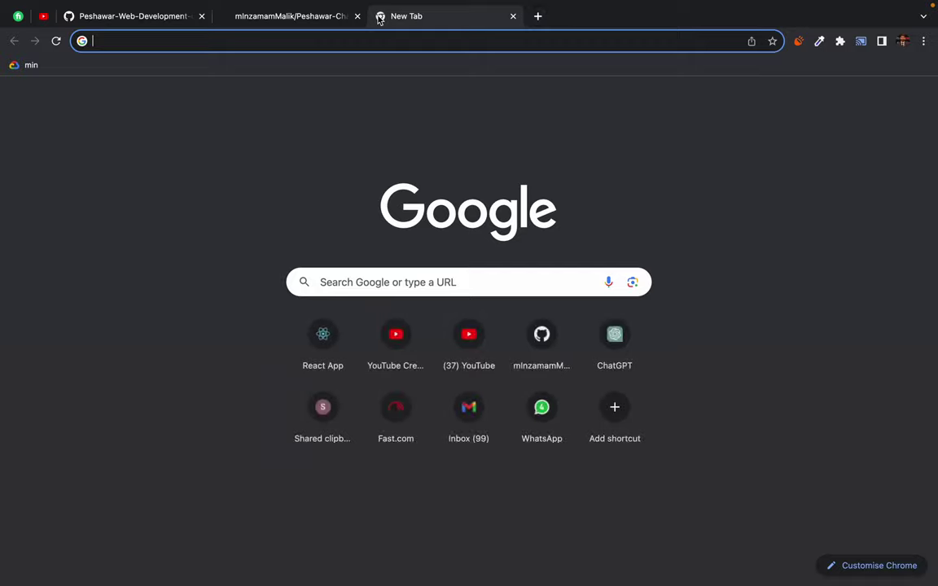
text(windows explorer)
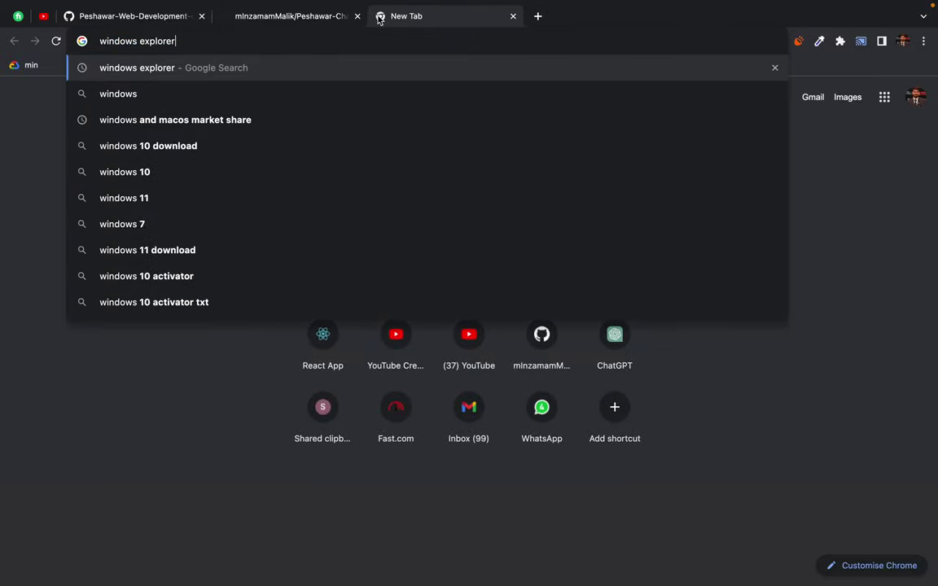
key(Return)
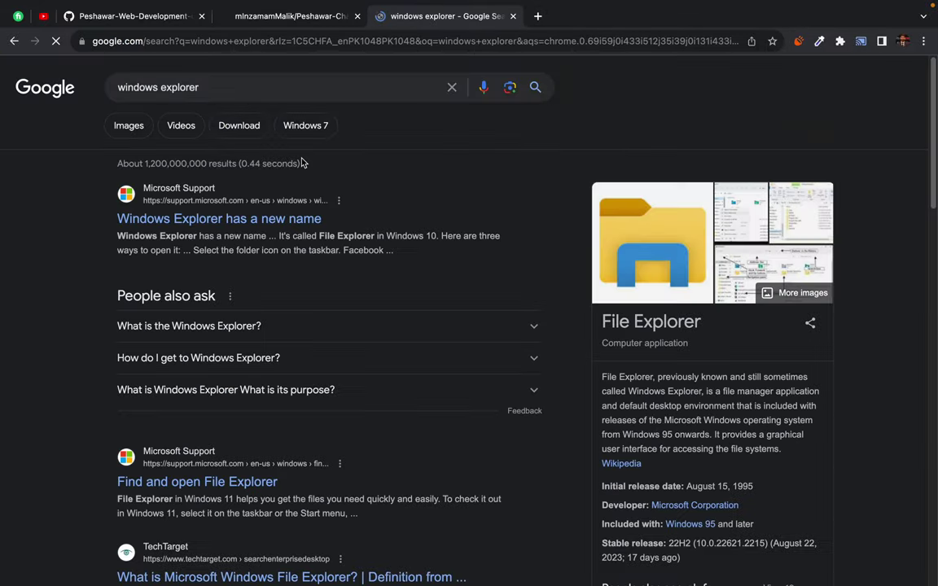
click(129, 126)
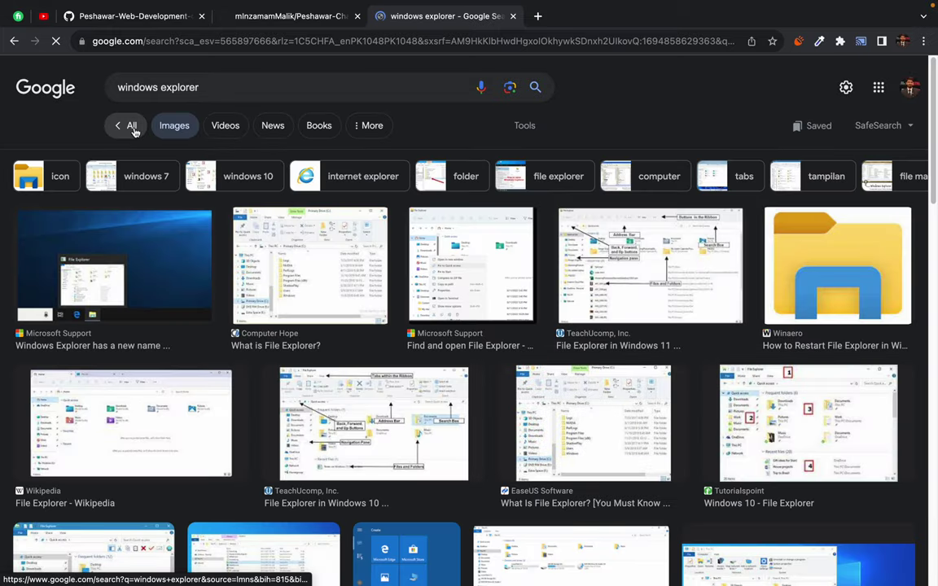
click(717, 260)
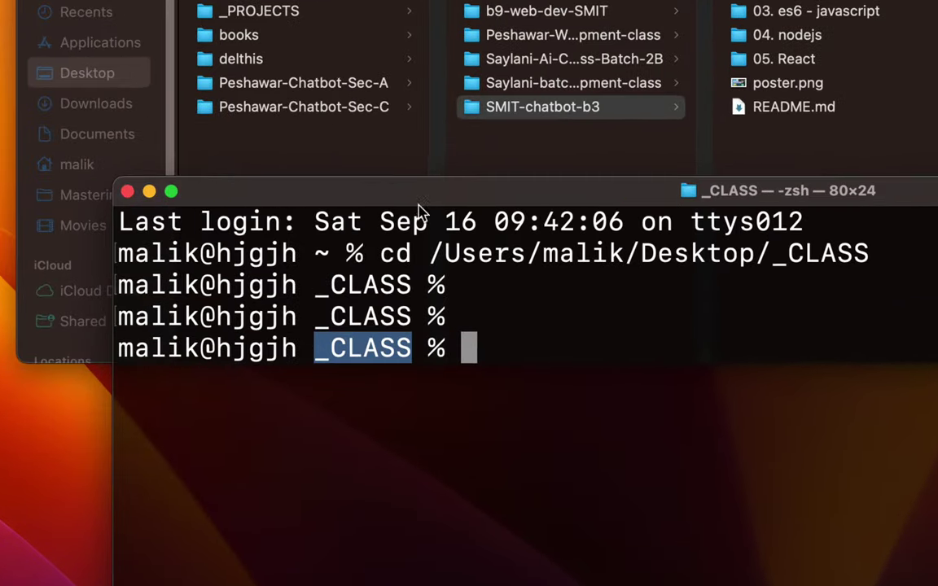
- Return to the desktop and close both the Terminal window and the Finder window
click(429, 233)
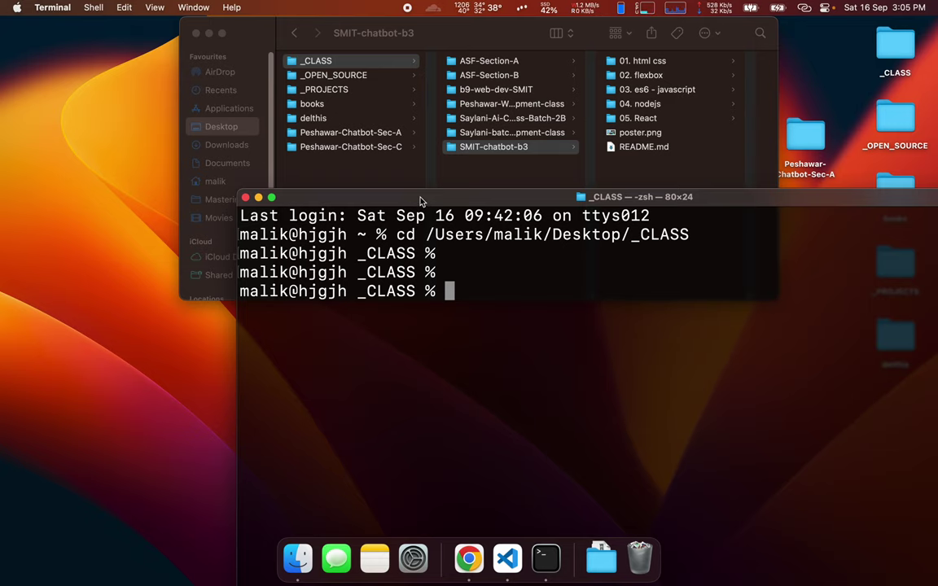
click(245, 197)
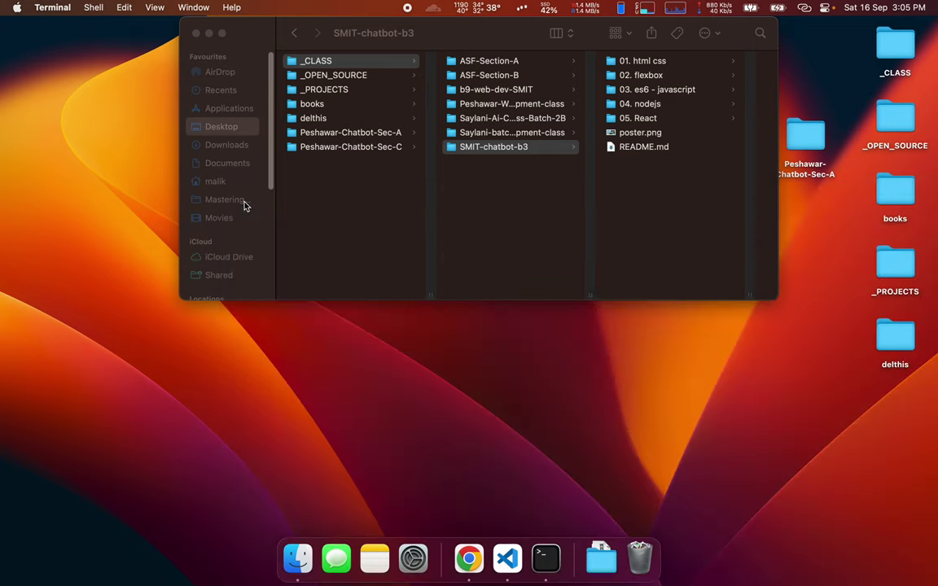
click(196, 34)
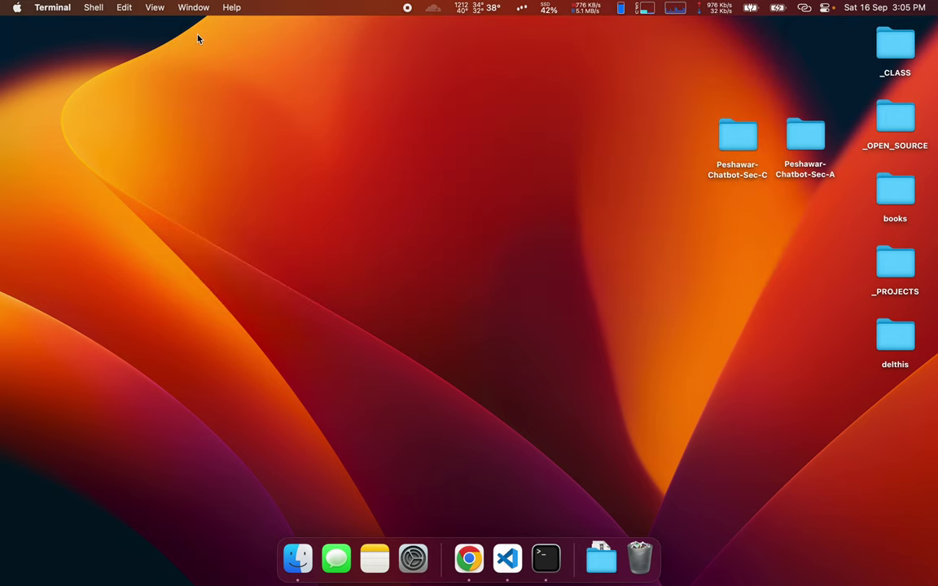
- Switch to the Peshawar-Chatbot-Sec-B repository page in Chrome and select its full HTTPS URL in the quick setup section for copying
key(ctrl+Right)
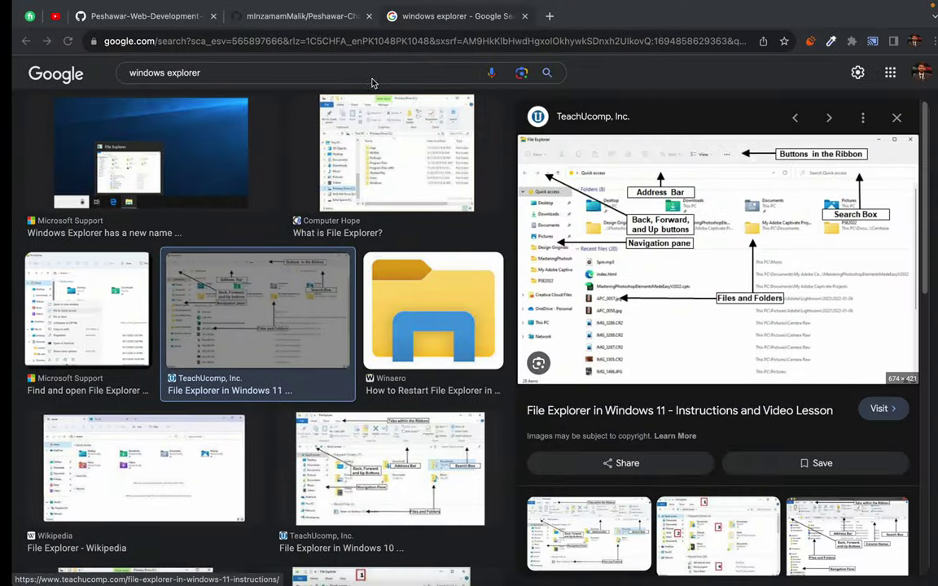
click(256, 18)
scroll(362, 272, down, 2)
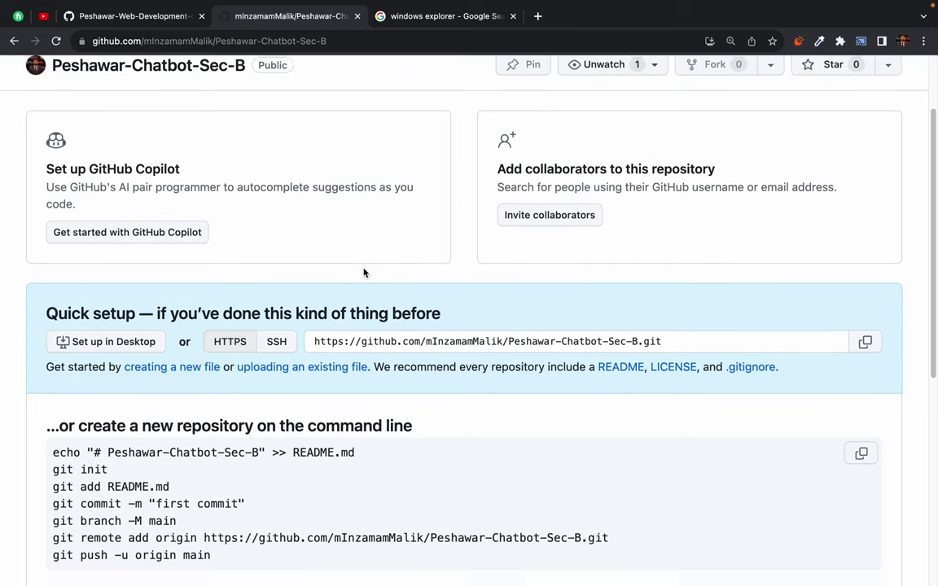
drag(316, 327, 684, 326)
click(684, 326)
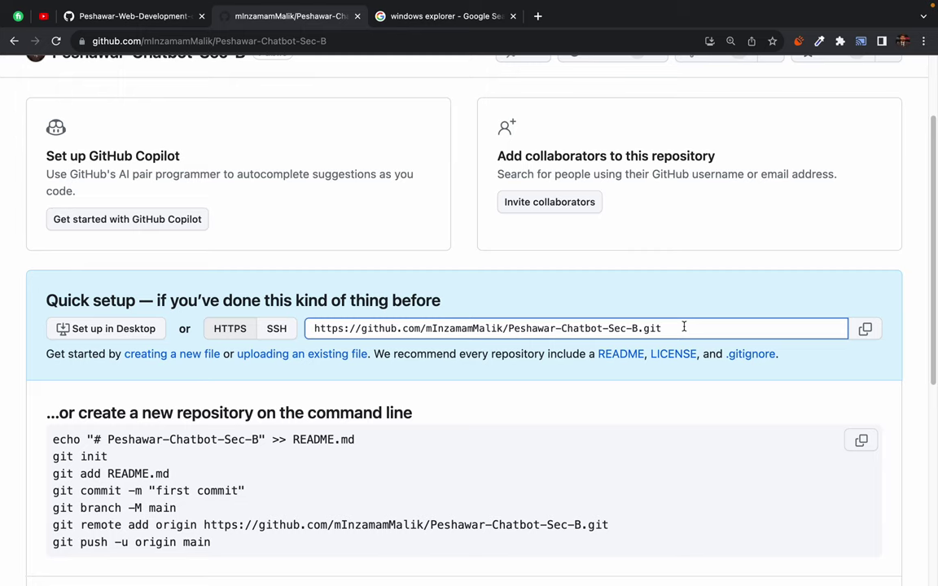
triple_click(683, 327)
click(695, 326)
triple_click(695, 326)
click(627, 242)
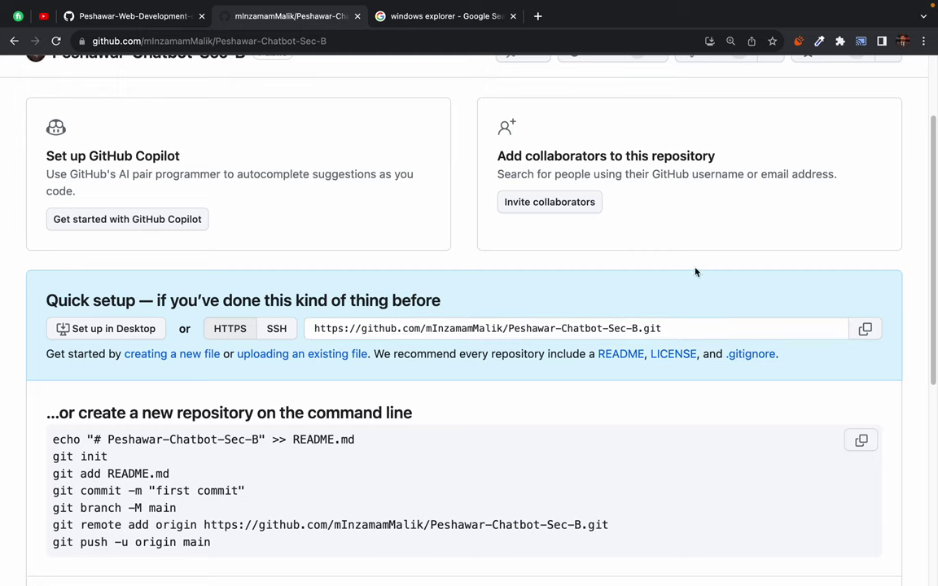
triple_click(710, 326)
click(711, 326)
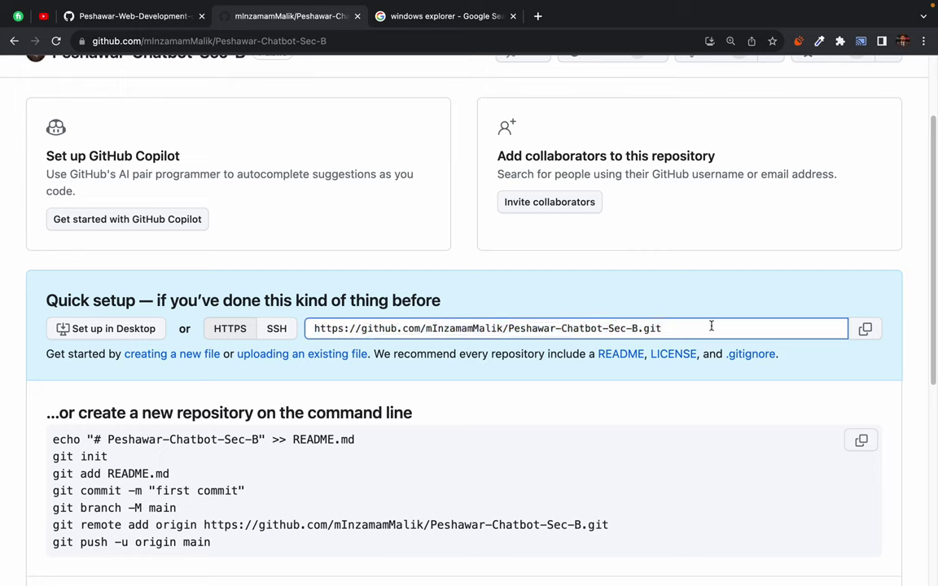
triple_click(710, 326)
click(622, 260)
- Switch to Finder, select the _CLASS folder on the Desktop and open a new Terminal window at that folder
click(443, 15)
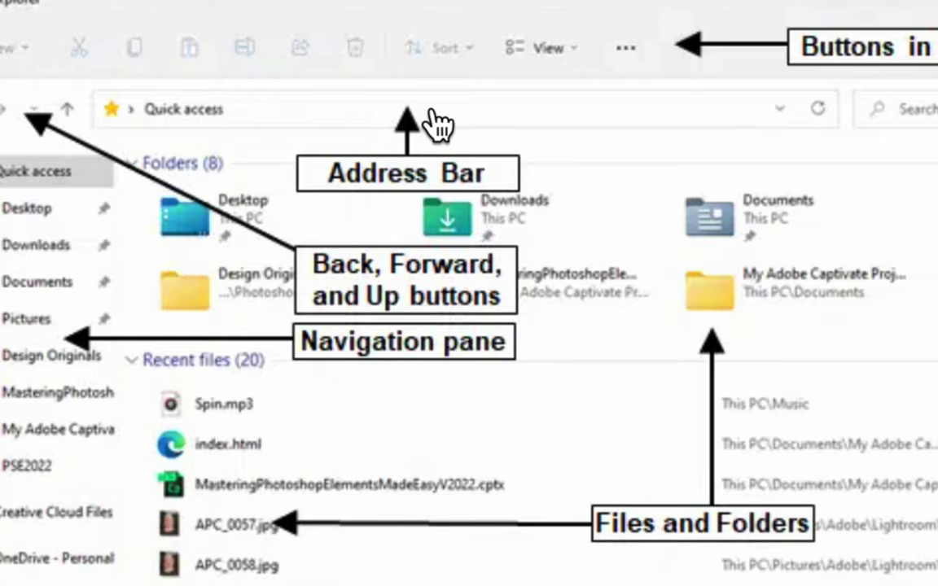
key(ctrl+Left)
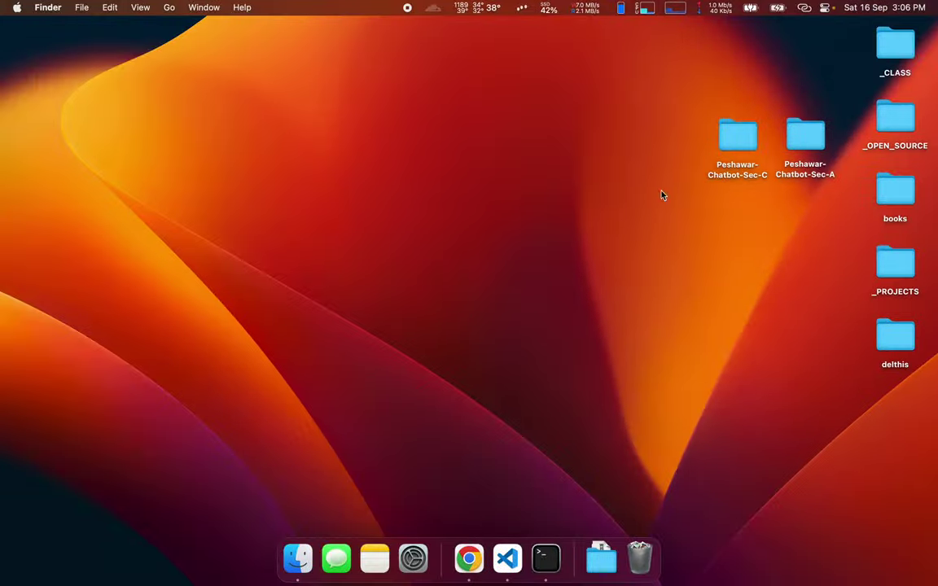
click(298, 558)
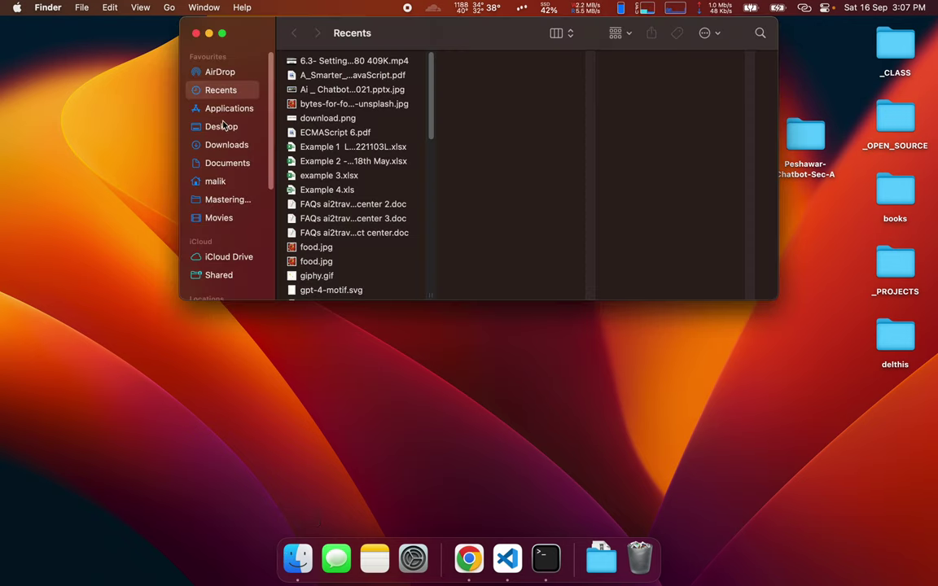
click(220, 126)
click(322, 62)
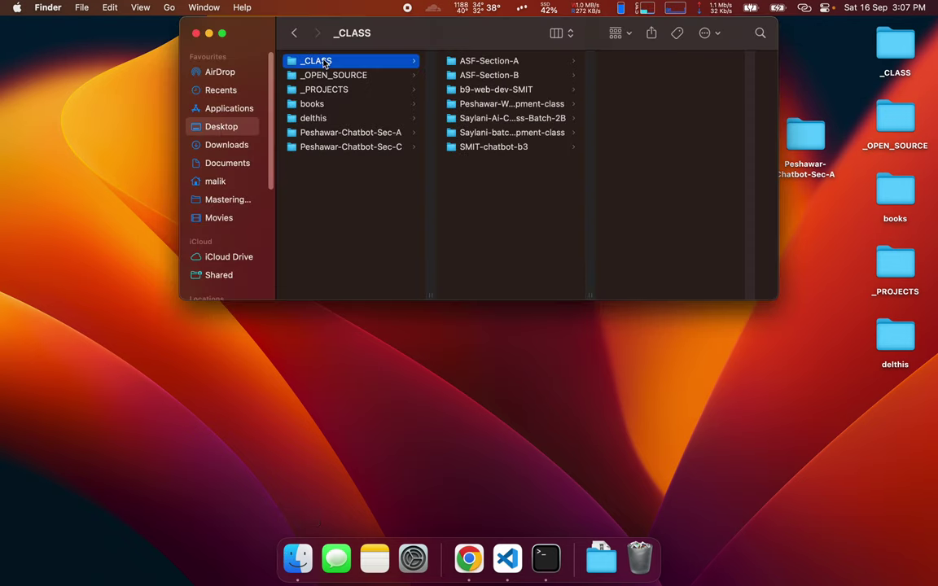
key(super+shift+t)
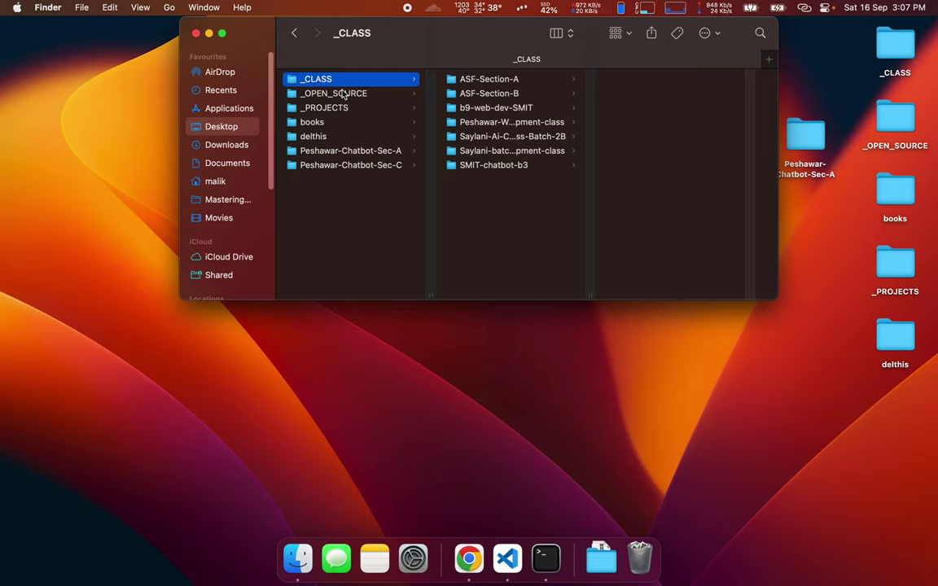
key(Right)
key(alt+Down)
click(341, 81)
key(ctrl+alt+t)
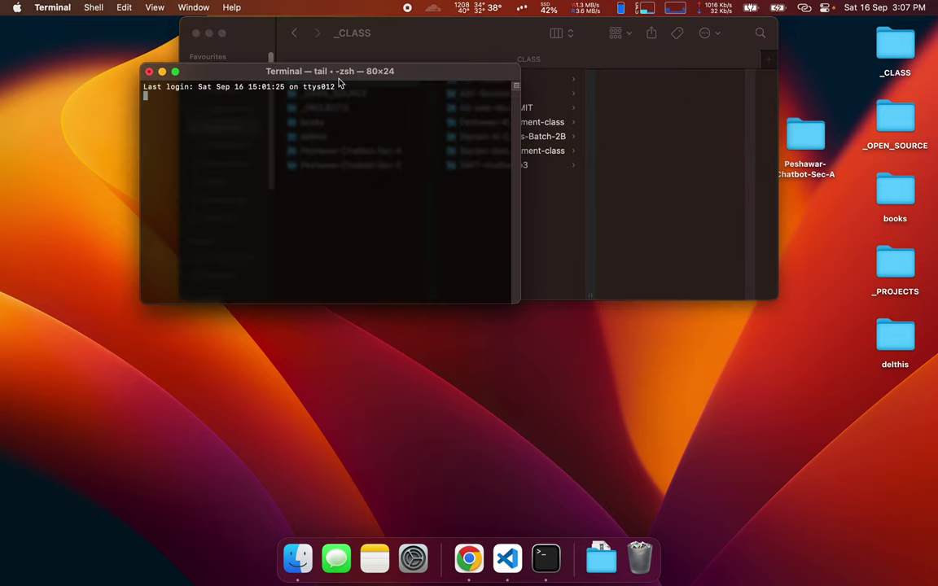
- Enlarge the Terminal text and move its window below the Finder folder list to compare the prompt's directory name with _CLASS
key(super+plus)
key(super+plus)
key(super+plus)
key(super+plus)
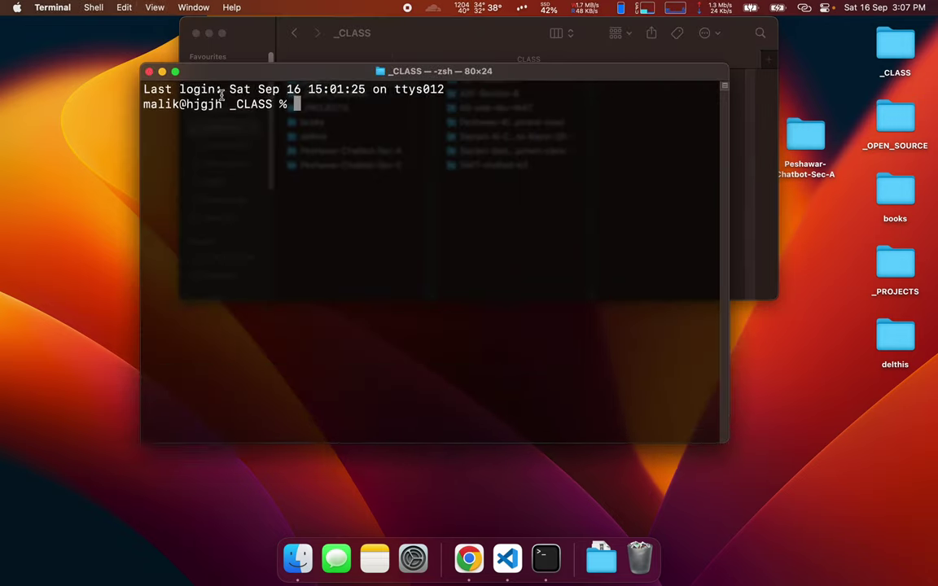
key(super+plus)
key(super+plus)
key(super+plus)
key(super+plus)
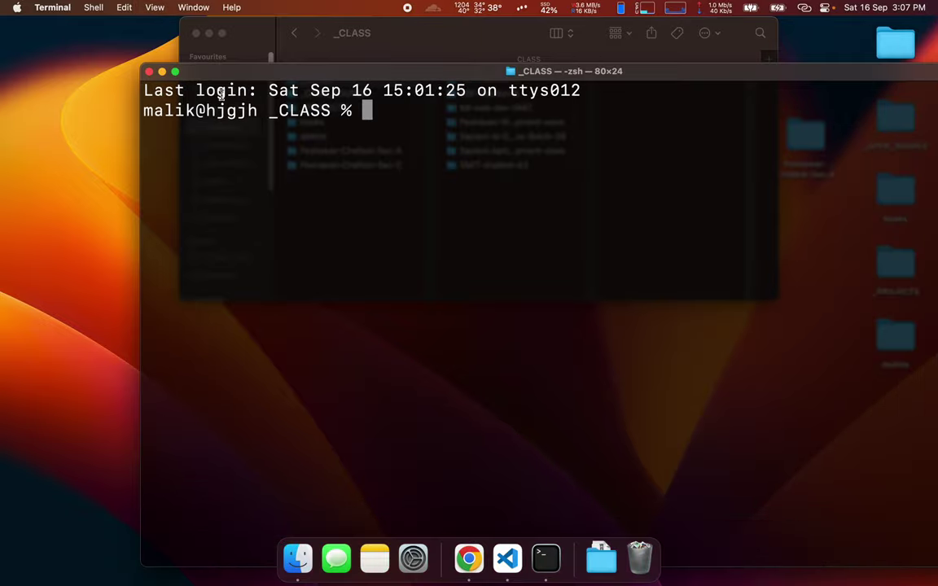
drag(277, 71, 231, 195)
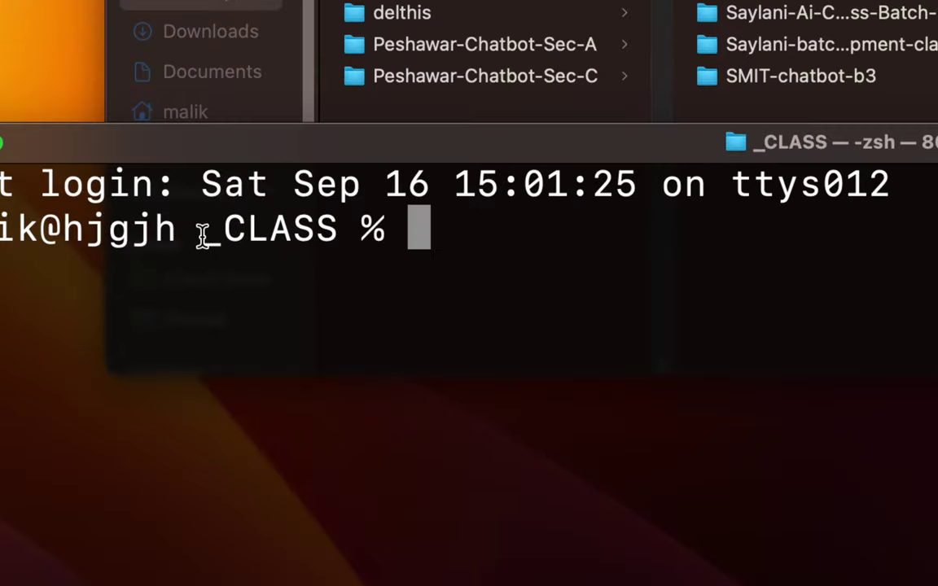
drag(223, 236, 282, 238)
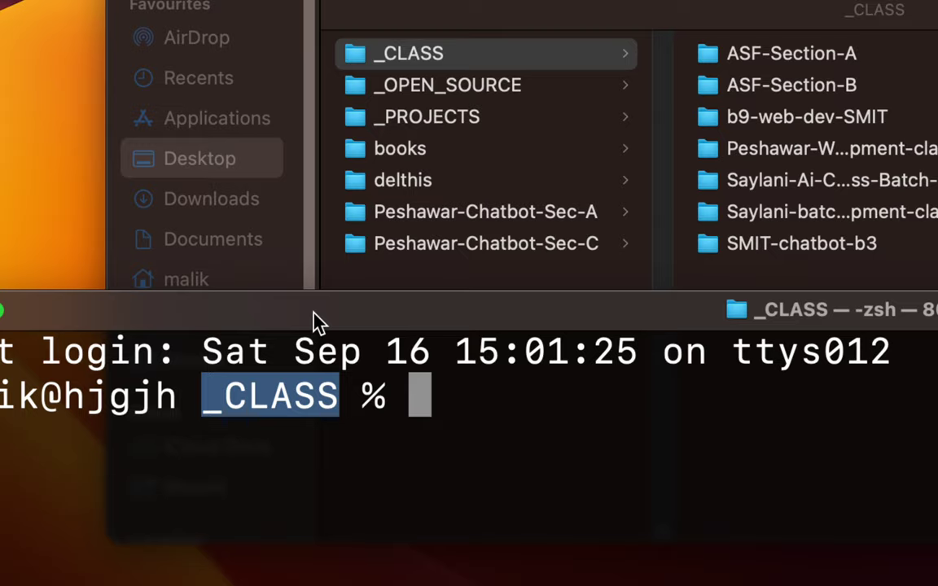
click(306, 389)
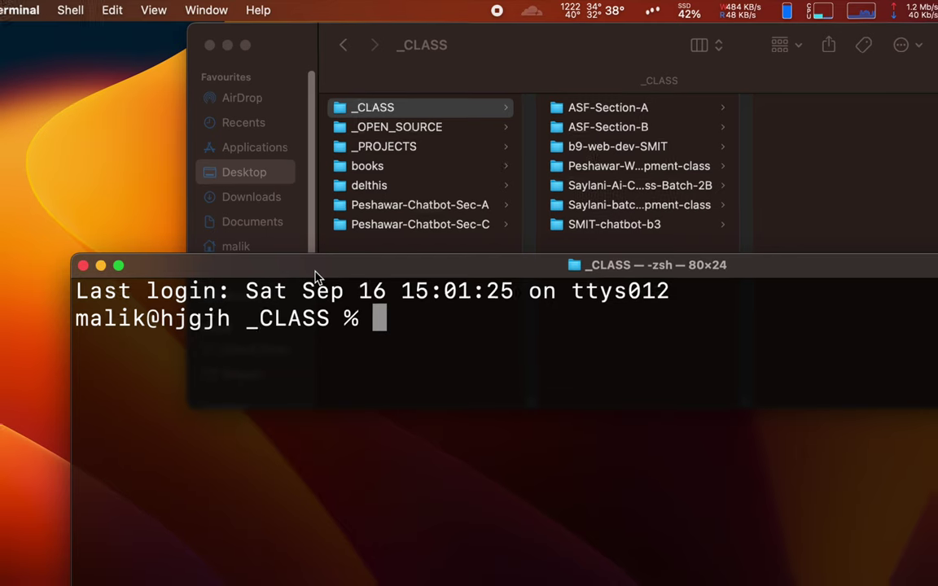
- Shift the Terminal window slightly and begin a git clone command at the _CLASS prompt, without running it
drag(316, 321, 303, 214)
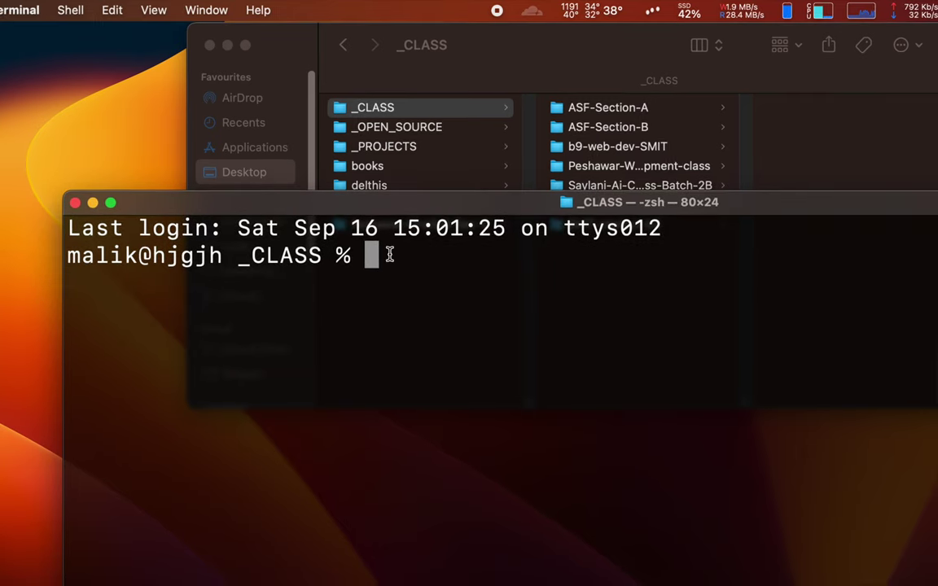
text(git )
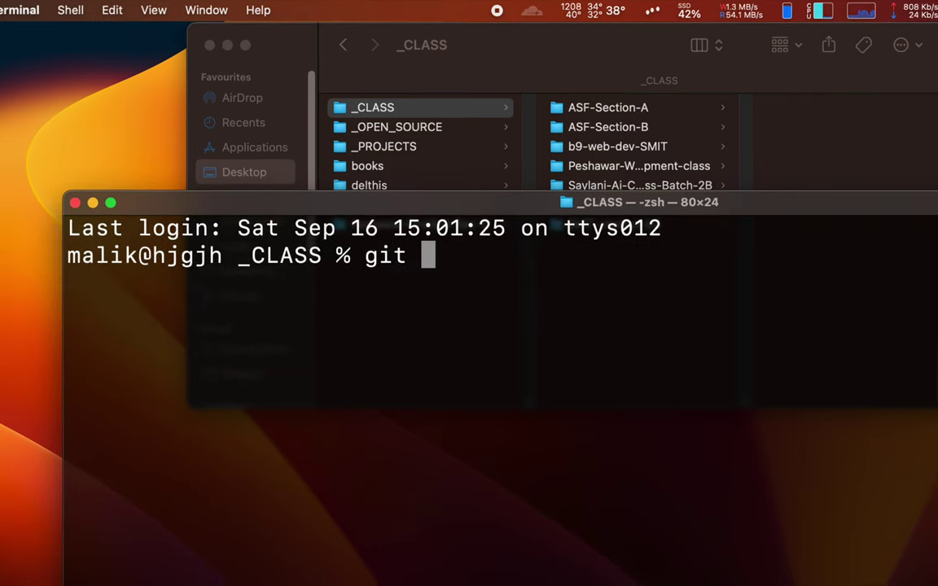
text(clone)
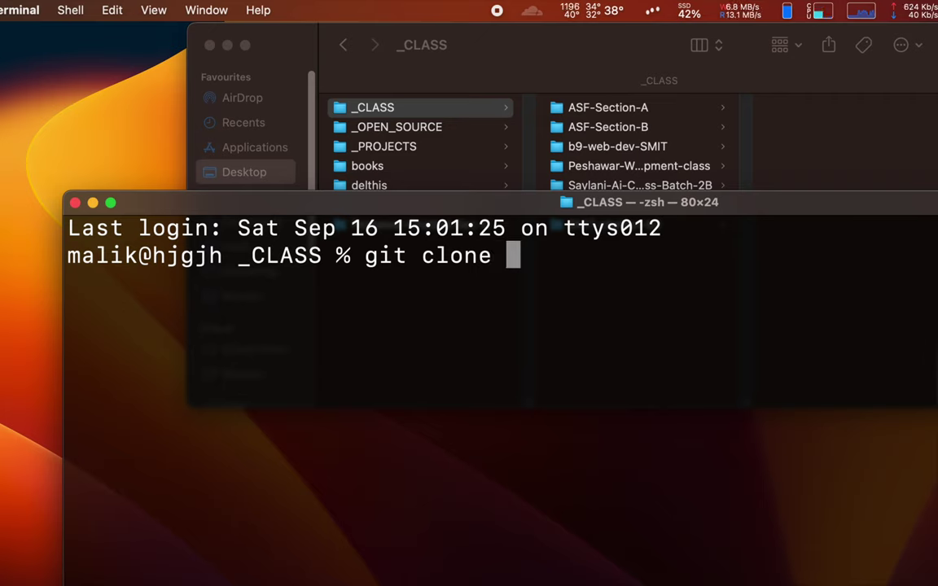
- Paste the copied HTTPS repository URL after git clone and highlight the command to examine it
key(super+v)
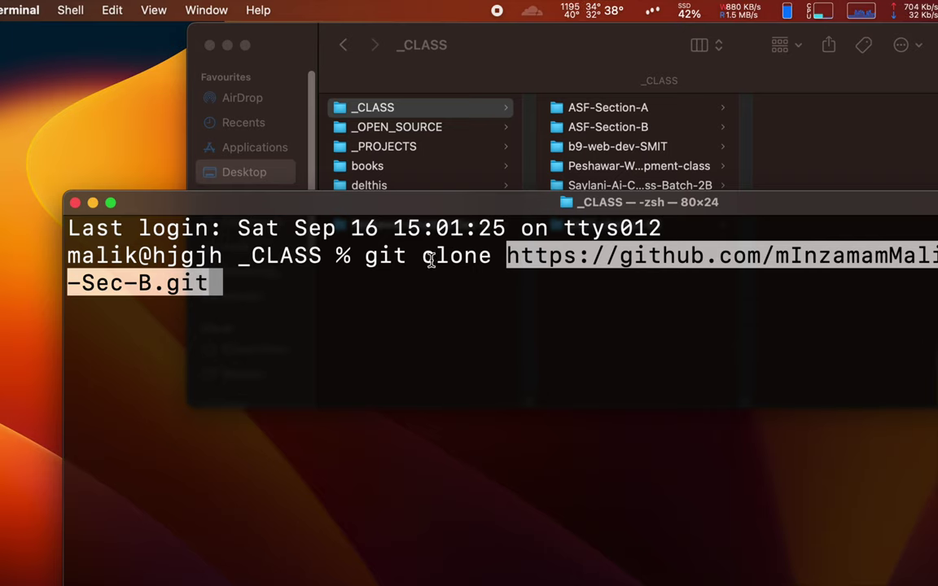
drag(366, 256, 456, 289)
click(460, 300)
- Delete the pasted repository URL from the command line, keeping only git clone
key(BackSpace)
key(BackSpace)
key(BackSpace)
key(BackSpace)
key(BackSpace)
key(BackSpace)
key(BackSpace)
key(BackSpace)
key(BackSpace)
key(BackSpace)
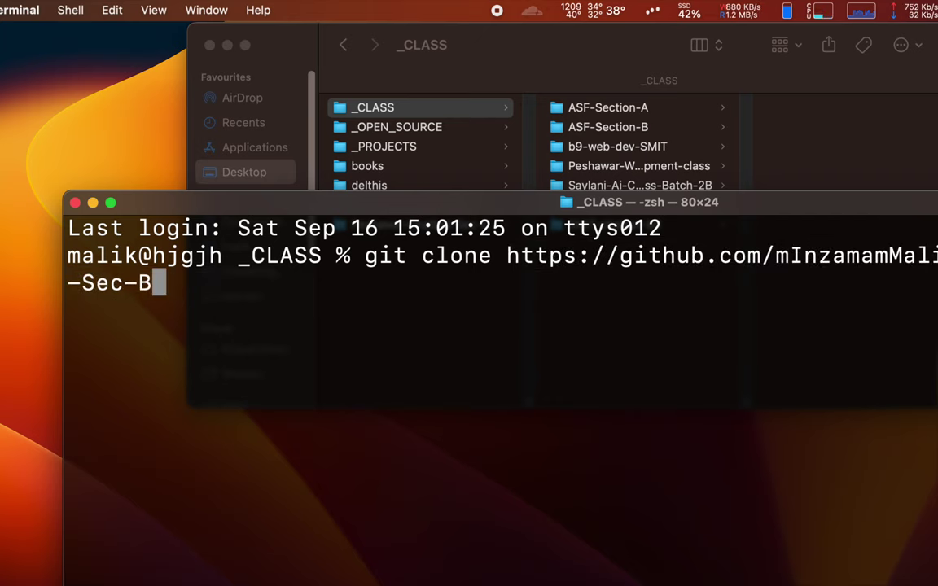
key(BackSpace)
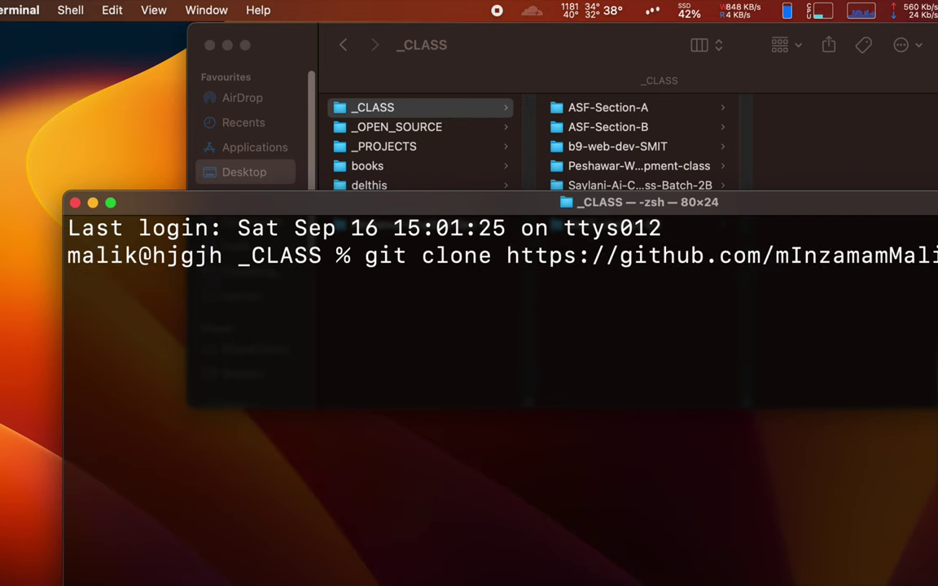
key(BackSpace)
key(BackSpace)
key(BackSpace)
key(BackSpace)
key(BackSpace)
key(BackSpace)
key(BackSpace)
key(BackSpace)
key(BackSpace)
key(BackSpace)
key(BackSpace)
key(BackSpace)
key(BackSpace)
key(BackSpace)
key(BackSpace)
key(BackSpace)
key(BackSpace)
key(BackSpace)
key(BackSpace)
key(BackSpace)
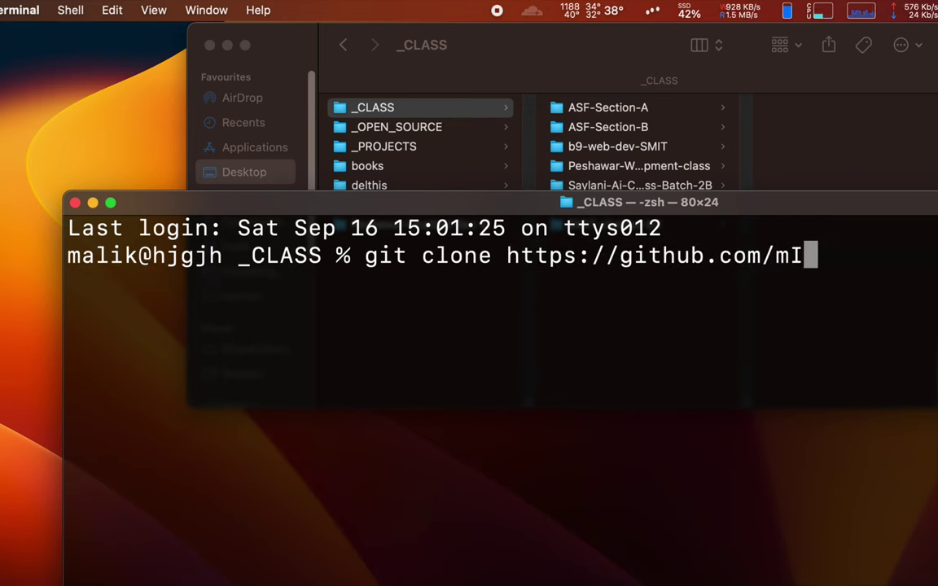
key(BackSpace)
key(BackSpace)
key(BackSpace)
key(BackSpace)
key(BackSpace)
key(BackSpace)
key(BackSpace)
key(BackSpace)
key(BackSpace)
key(BackSpace)
key(BackSpace)
key(BackSpace)
key(BackSpace)
key(BackSpace)
key(BackSpace)
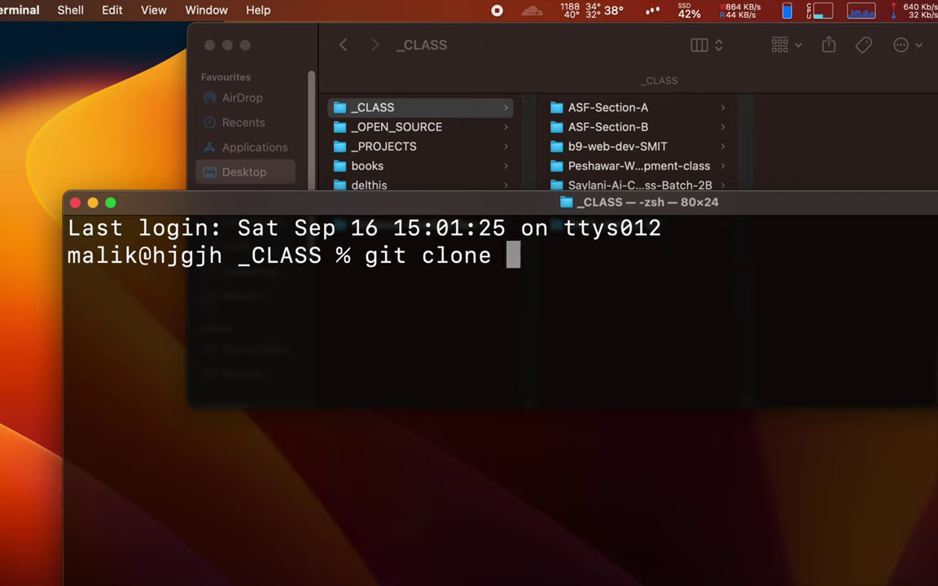
- Paste the copied repository URL after git clone, shift the Terminal window, and close it without running the command
right_click(510, 256)
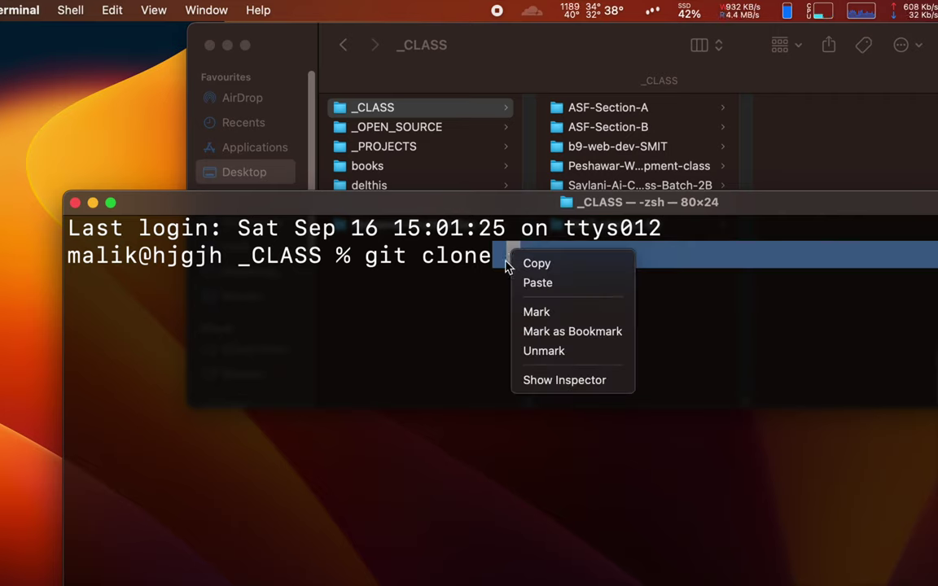
click(500, 269)
right_click(539, 263)
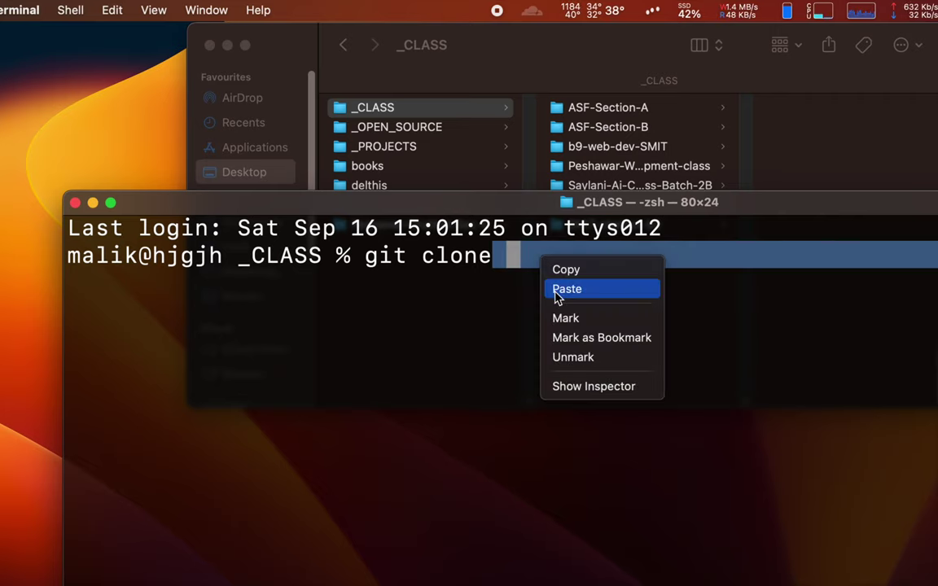
click(556, 289)
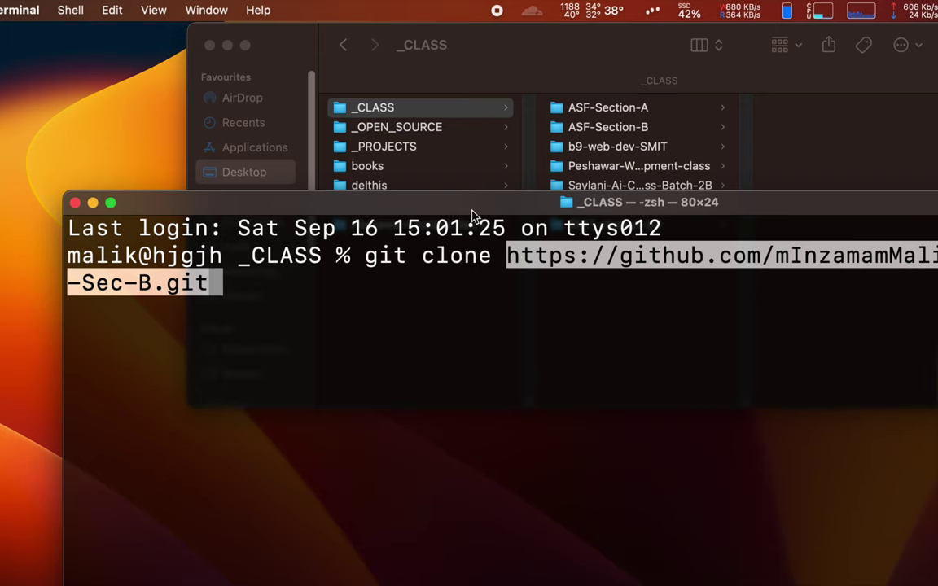
drag(473, 209, 451, 184)
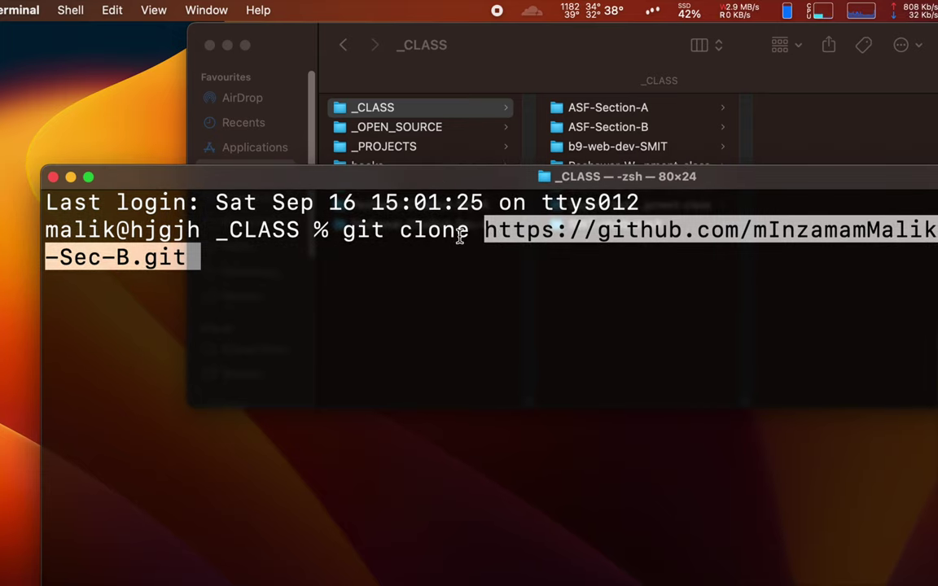
click(460, 234)
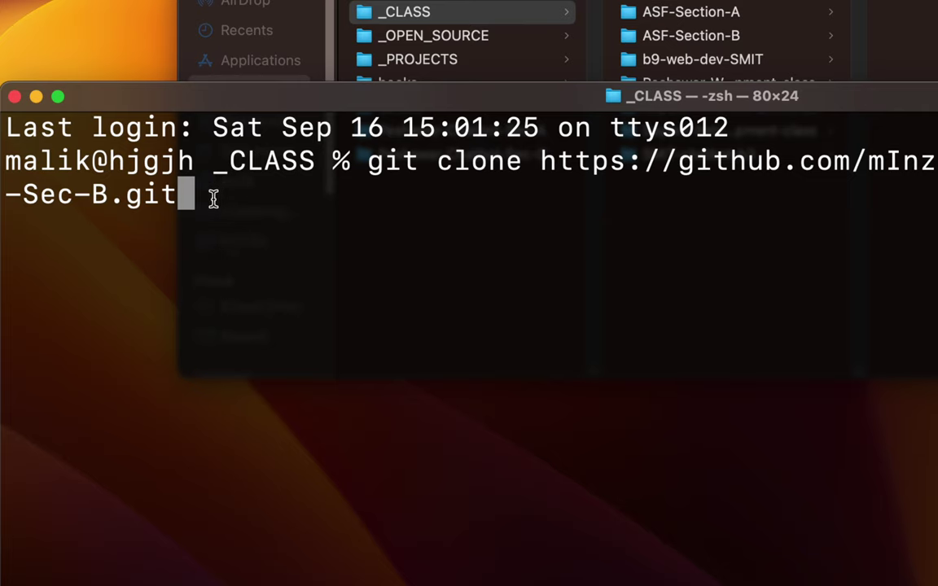
key(BackSpace)
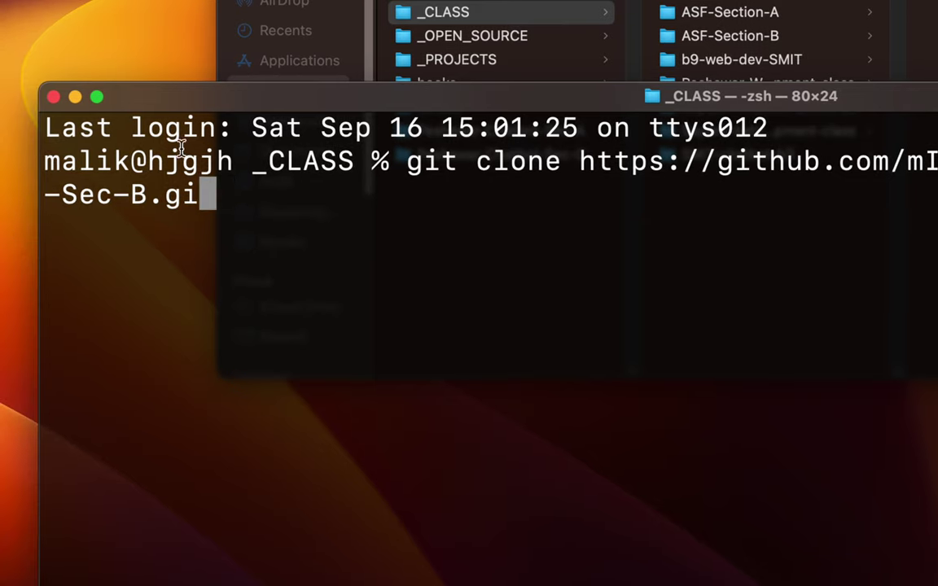
click(53, 98)
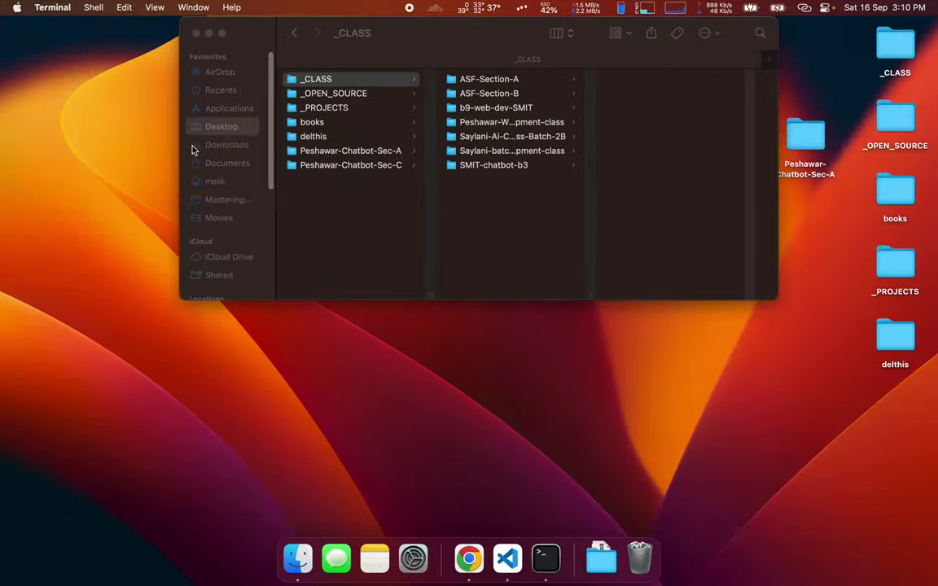
- Switch to Chrome and copy the HTTPS URL from the Peshawar-Chatbot-Sec-B repository page again
key(ctrl+Right)
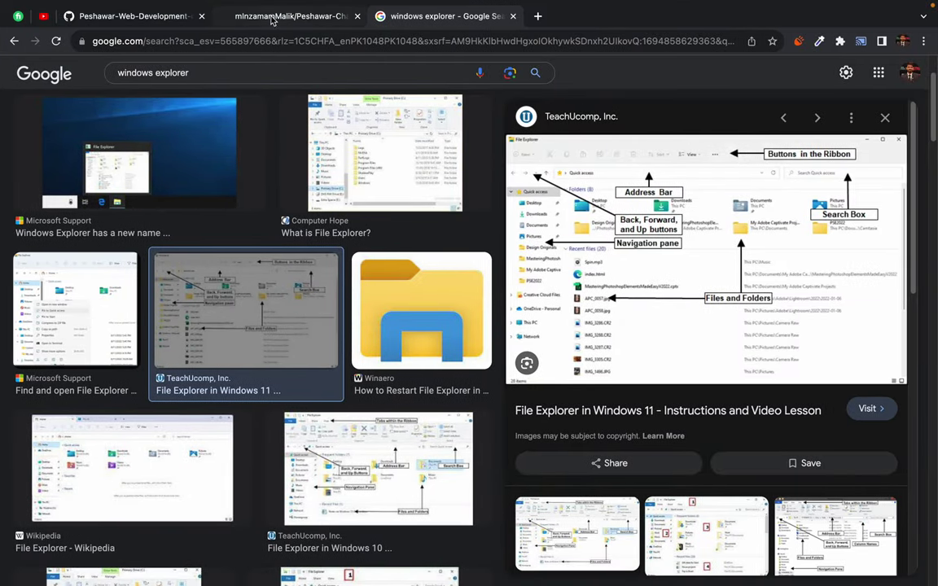
click(271, 21)
scroll(342, 163, up, 2)
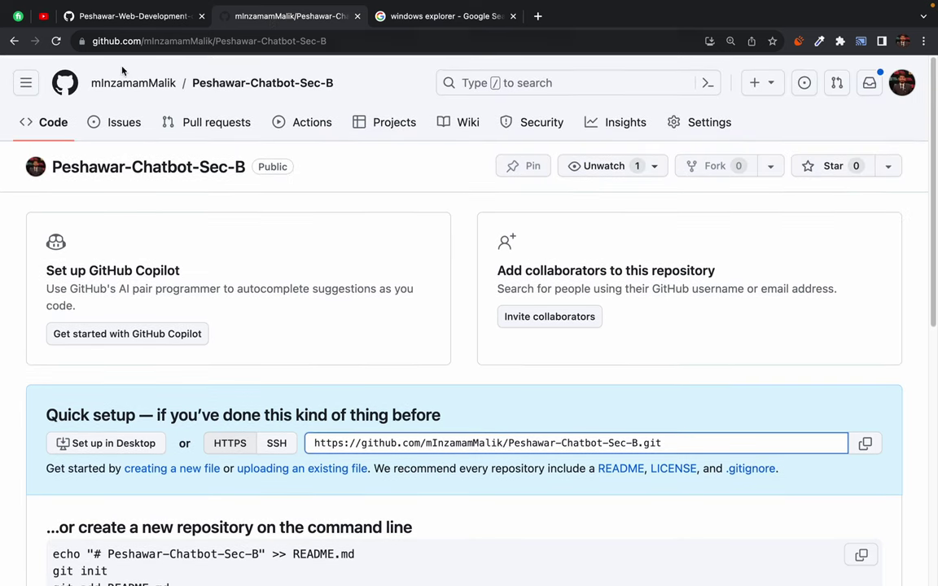
click(379, 444)
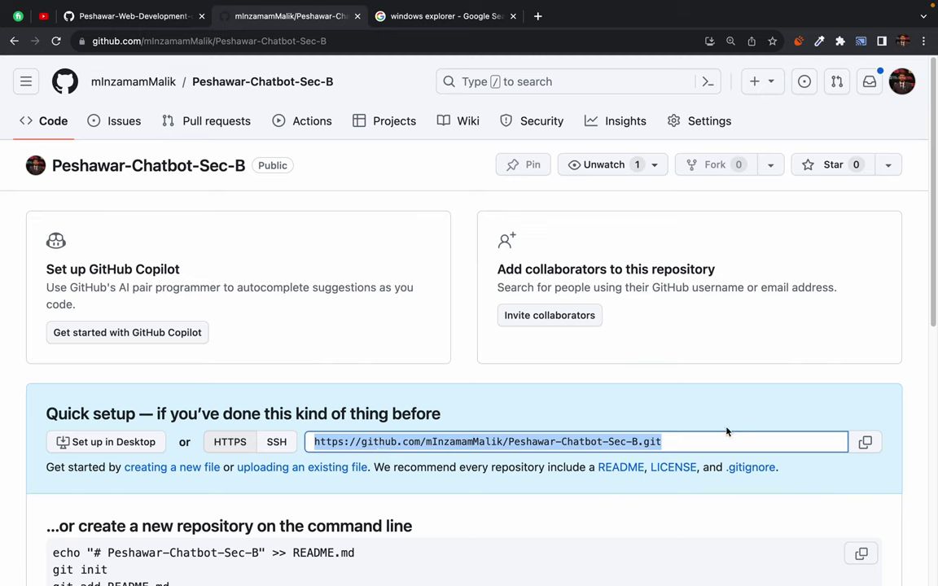
click(866, 442)
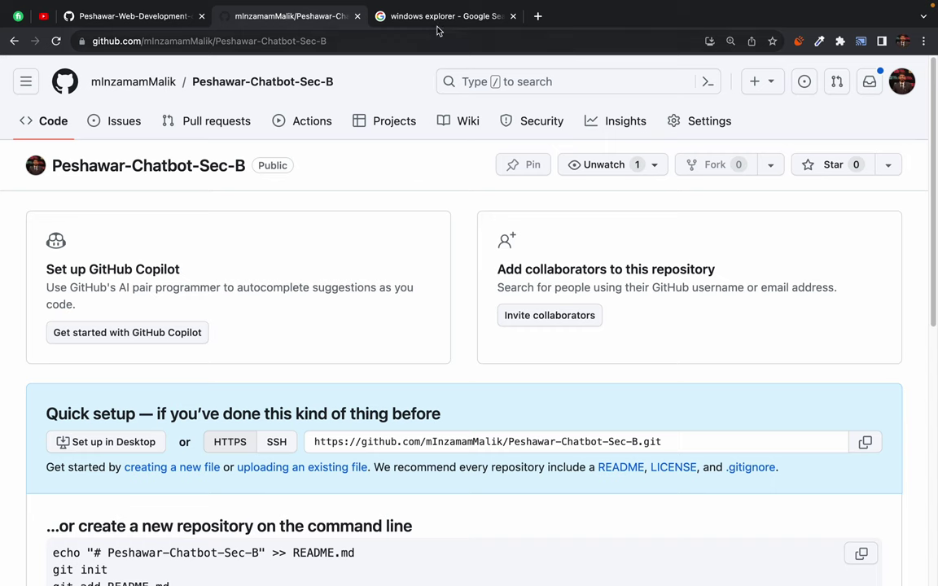
- Review the address bar in the labelled Windows File Explorer picture and return to the Finder window
click(398, 14)
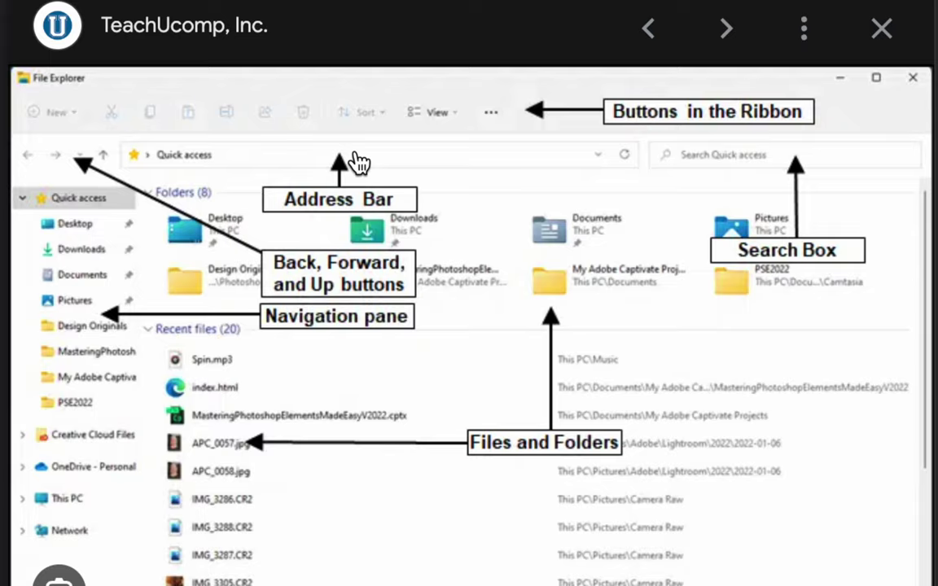
key(Escape)
key(ctrl+Left)
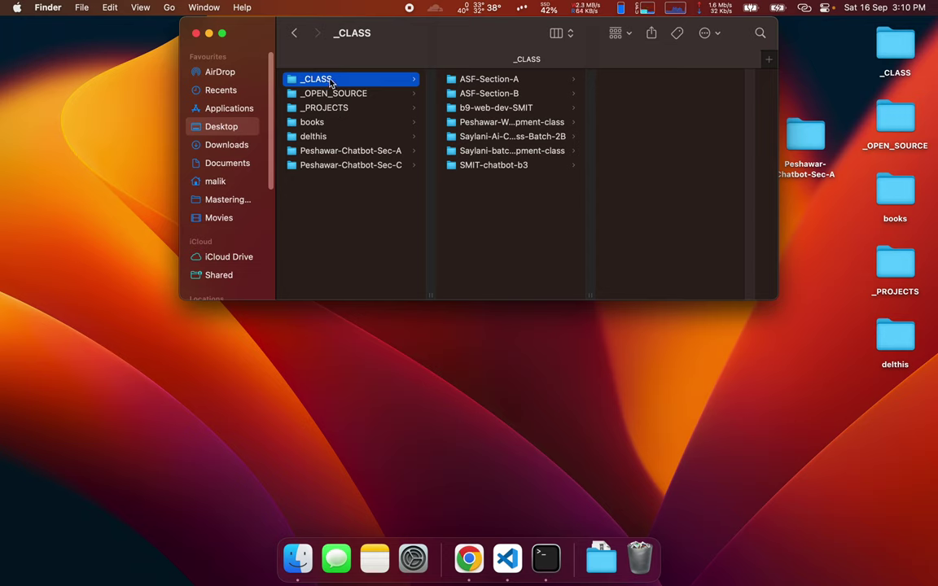
- Select the _CLASS folder on the Desktop and open a new Terminal there
click(334, 93)
click(329, 79)
key(ctrl+alt+t)
- Enlarge the new Terminal's text and move its window below the Finder folder list
key(super+plus)
key(super+plus)
key(super+plus)
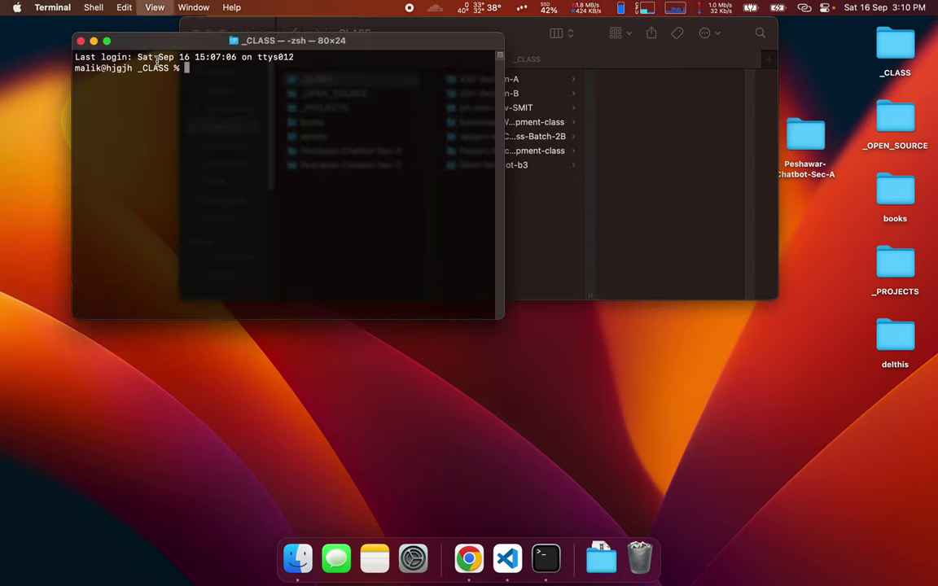
key(super+plus)
key(super+plus)
key(super+plus)
key(super+plus)
key(super+plus)
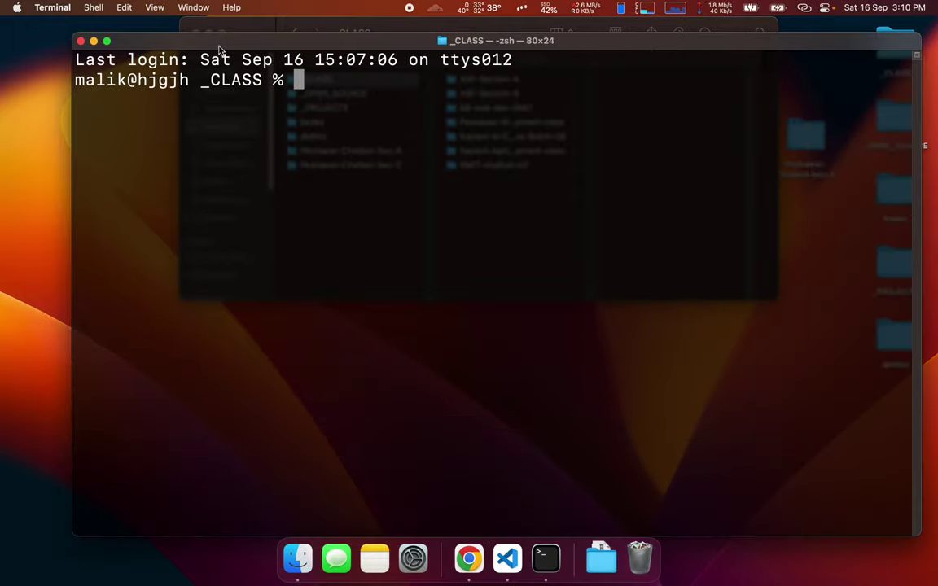
drag(264, 42, 376, 202)
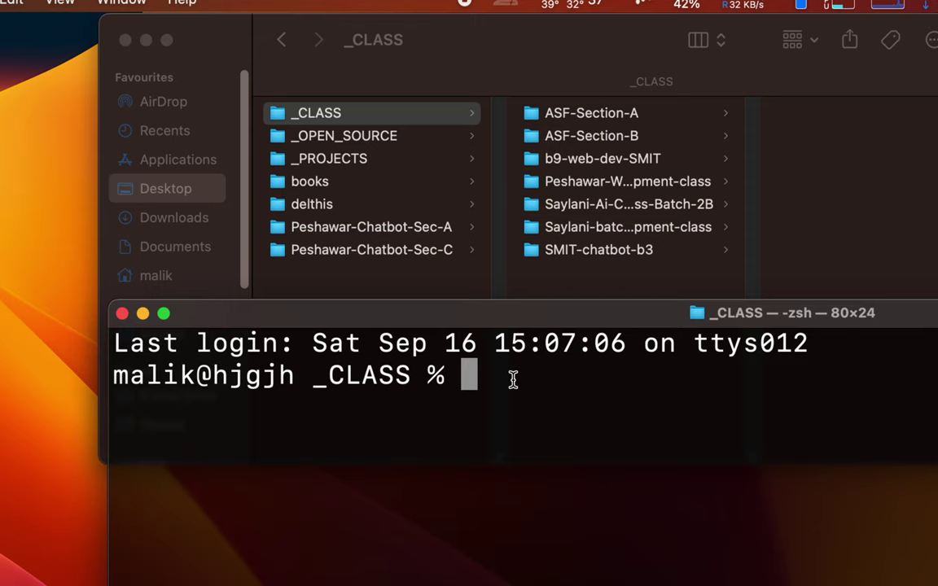
- Run git clone with the copied Peshawar-Chatbot-Sec-B HTTPS URL at the _CLASS prompt
text(git clone)
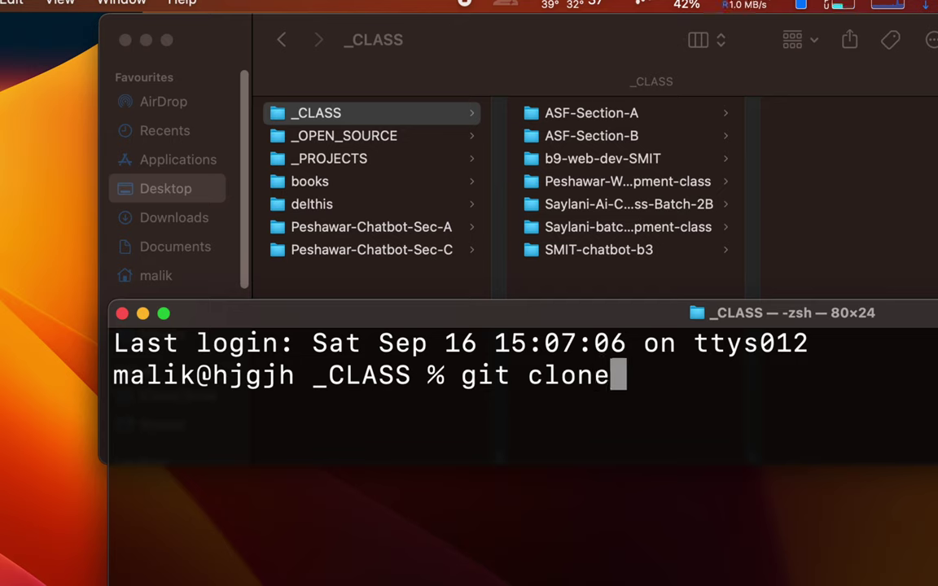
key(super+v)
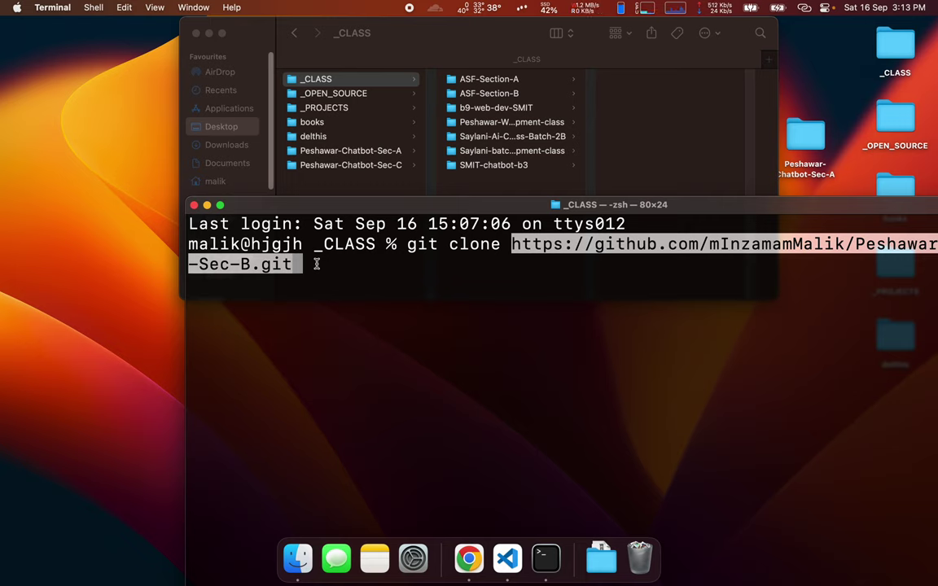
key(Return)
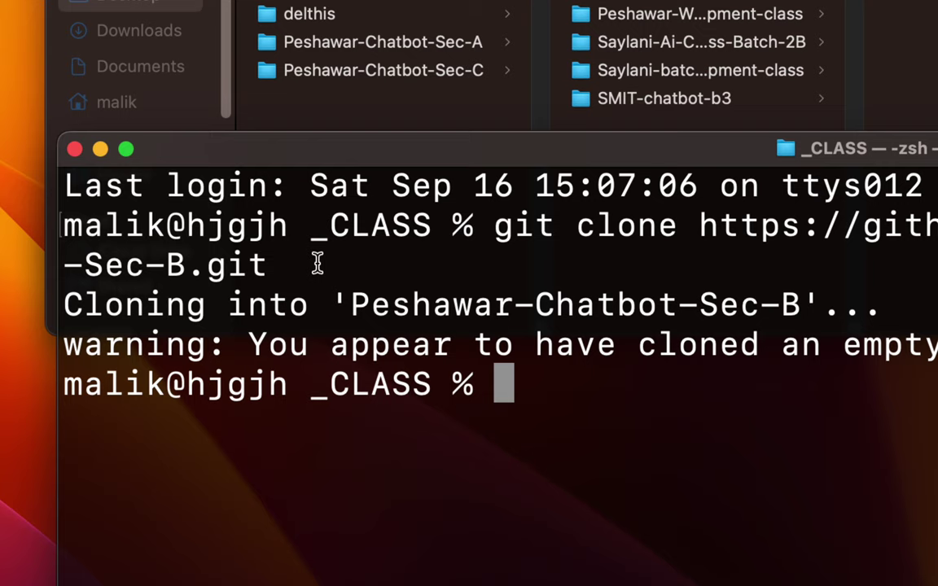
- Examine the clone output, highlighting the target folder name and the warning line
drag(65, 303, 226, 303)
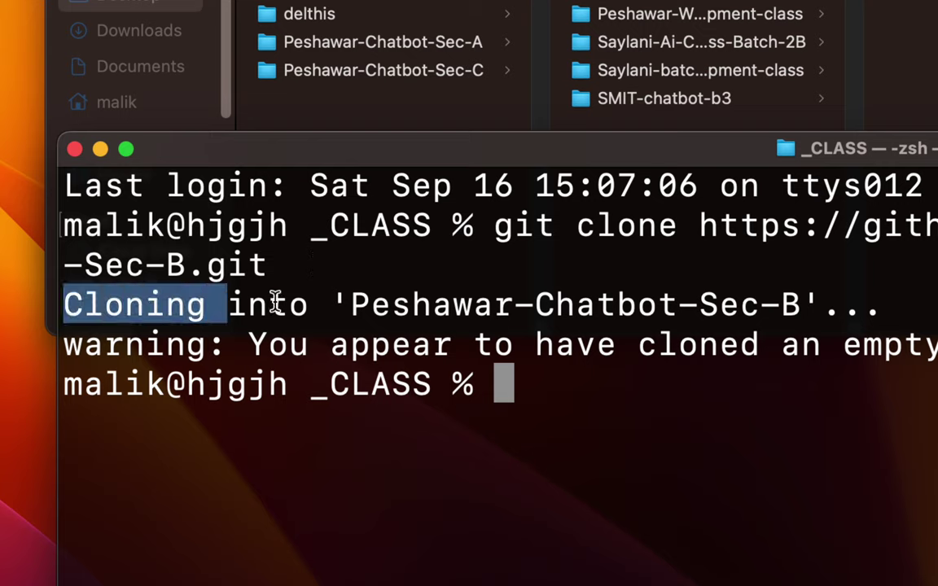
double_click(275, 303)
drag(350, 303, 807, 298)
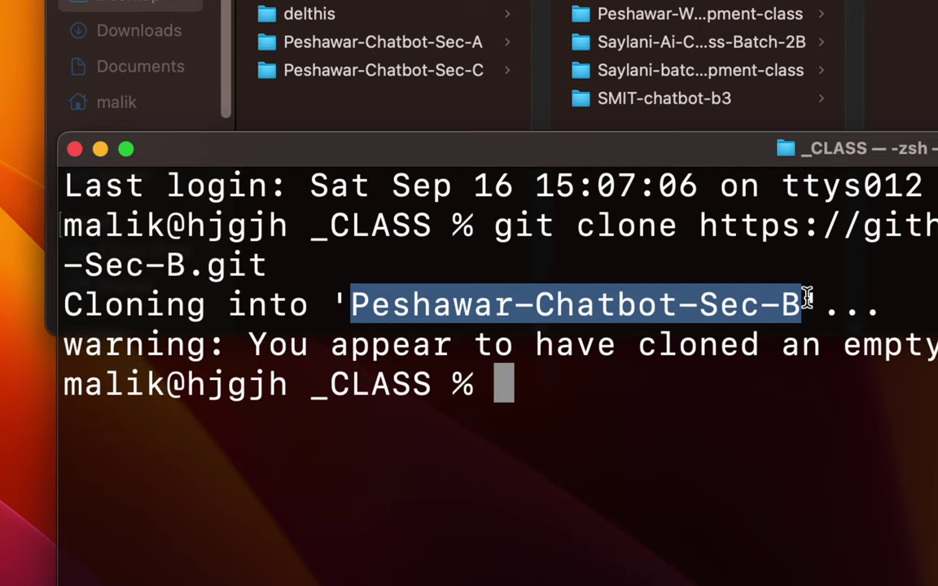
double_click(129, 349)
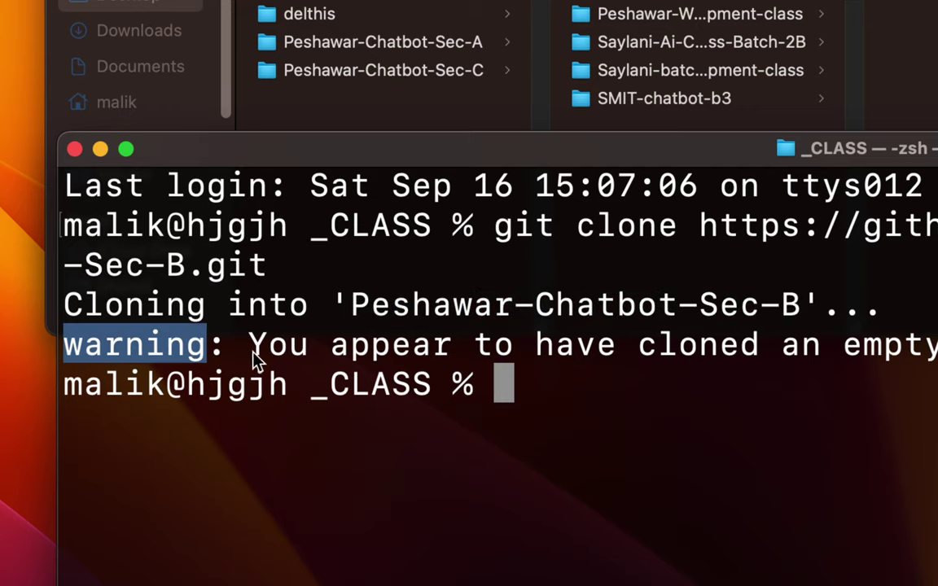
drag(250, 347, 779, 361)
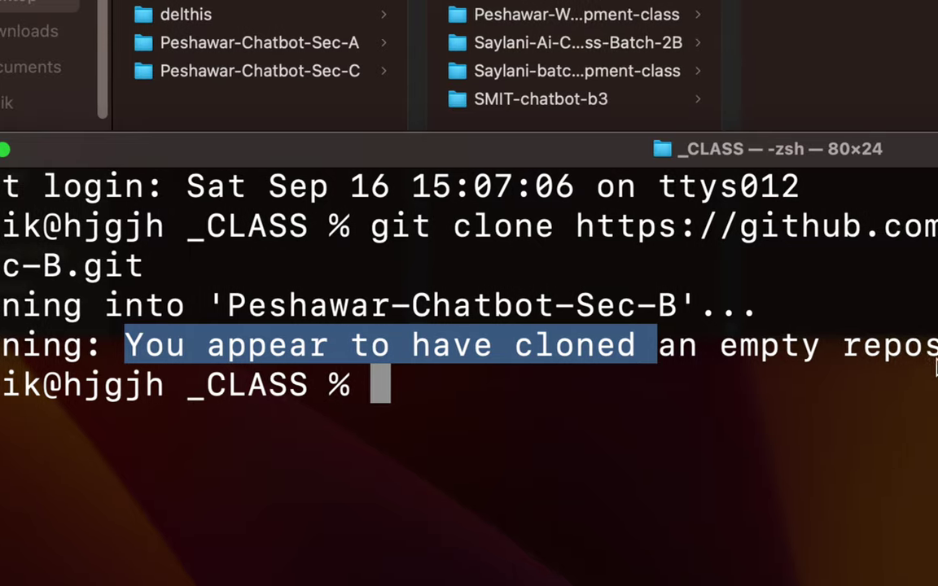
double_click(818, 348)
click(729, 350)
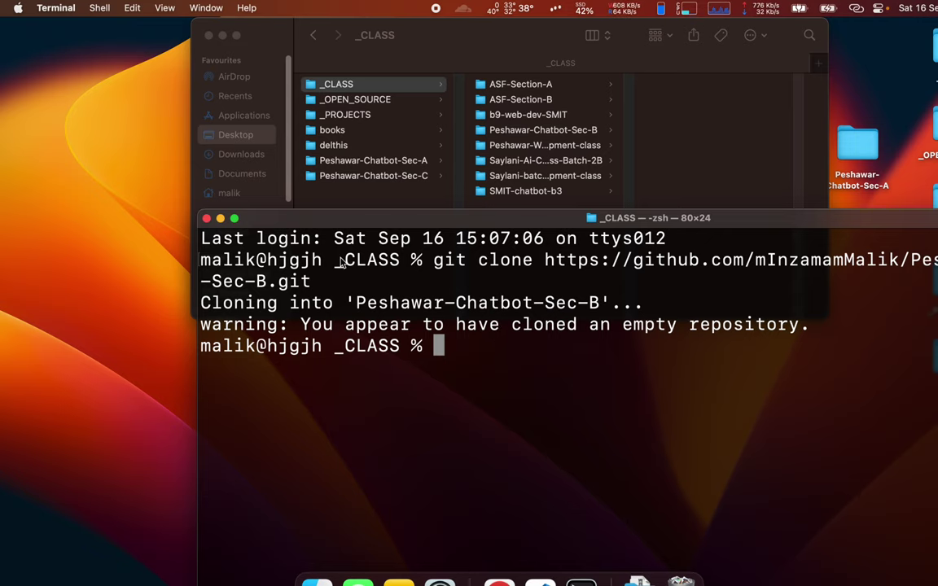
- Highlight the _CLASS prompt and the executed git clone command to review where and how the repository was cloned
drag(333, 257, 487, 362)
click(486, 362)
drag(433, 260, 529, 279)
click(579, 304)
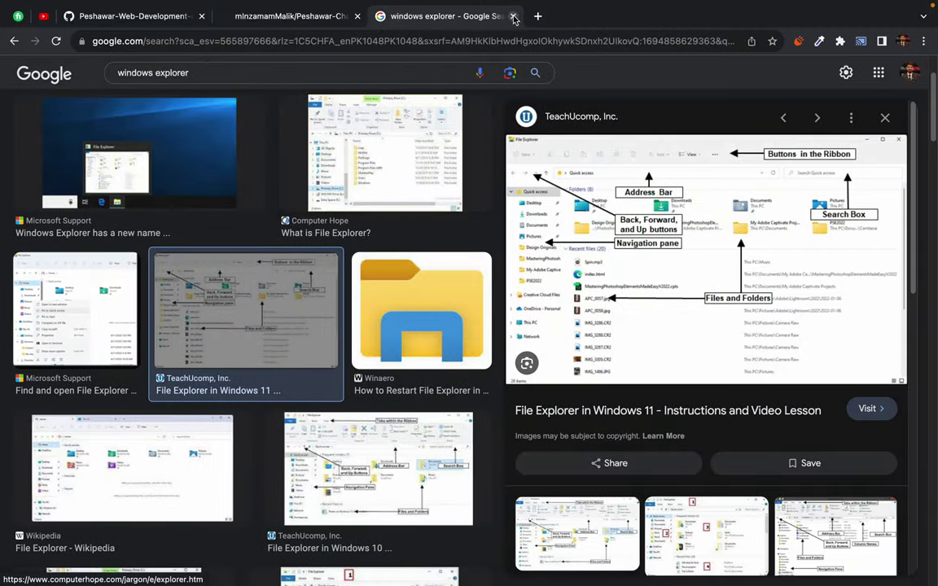
- Switch to Chrome and search Google for "git" in a new tab
click(537, 17)
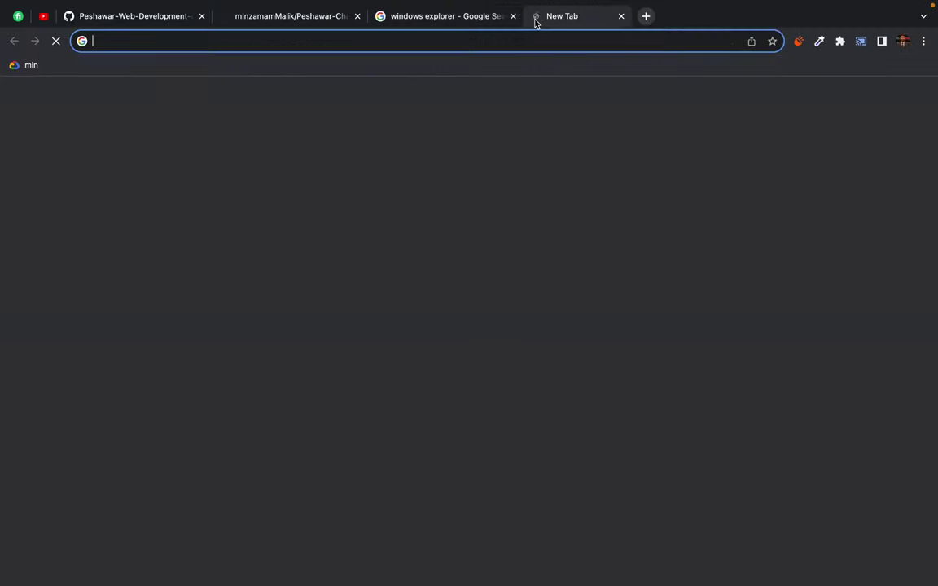
text(git)
key(Return)
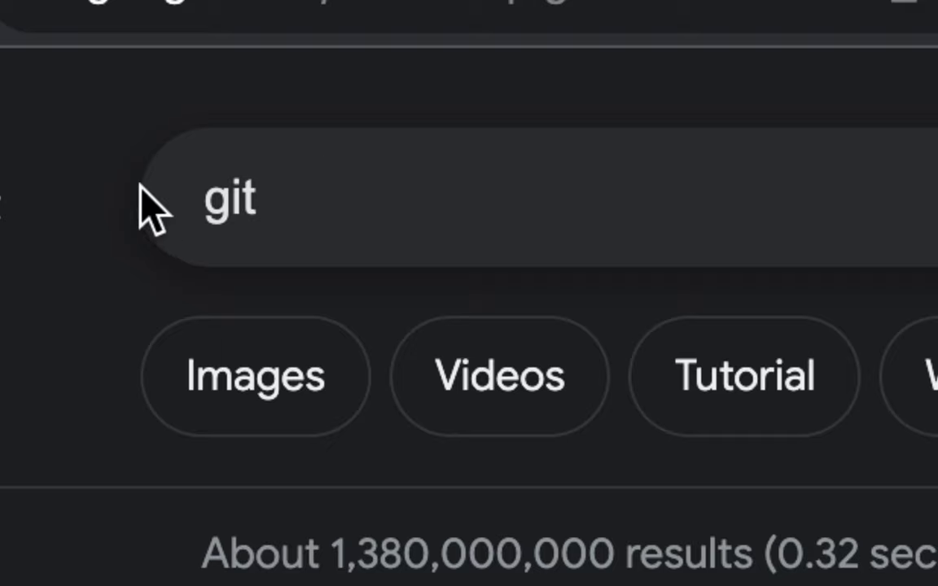
click(303, 196)
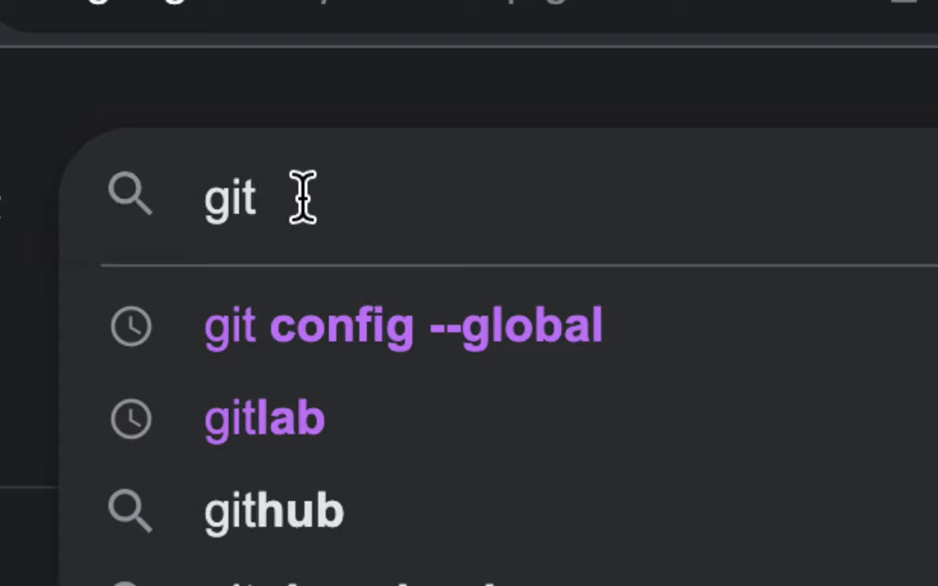
click(267, 72)
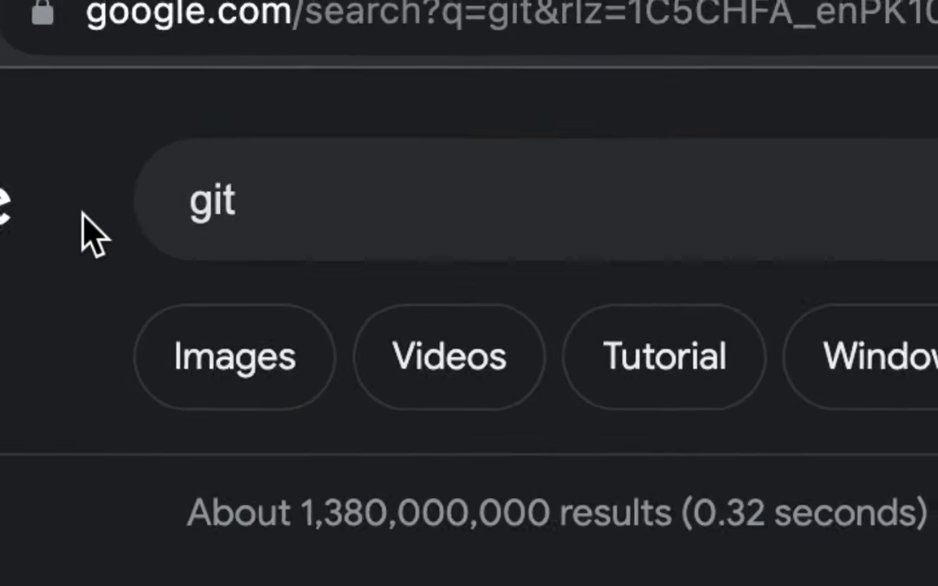
- Look through the search results and open the official Git SCM website, git-scm.com
scroll(103, 455, down, 3)
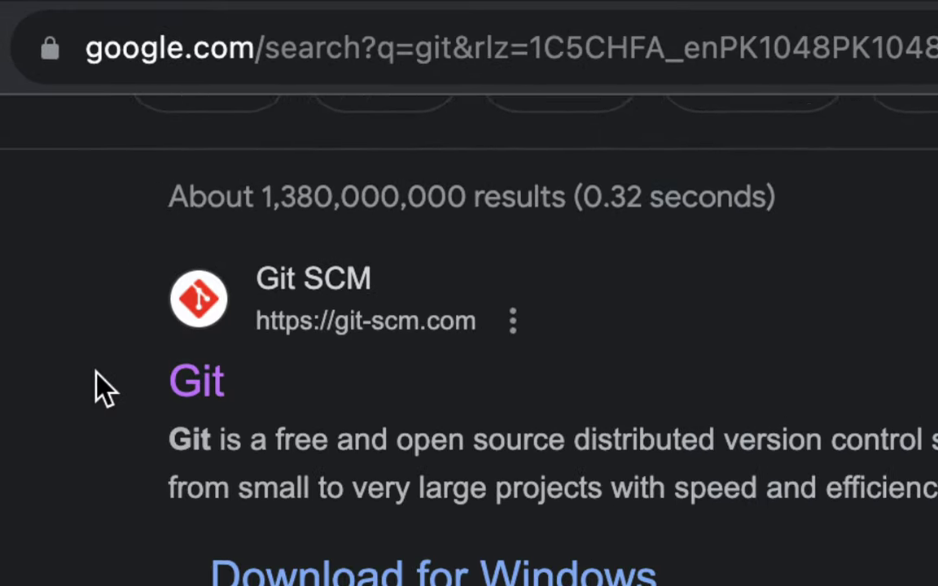
scroll(99, 387, down, 2)
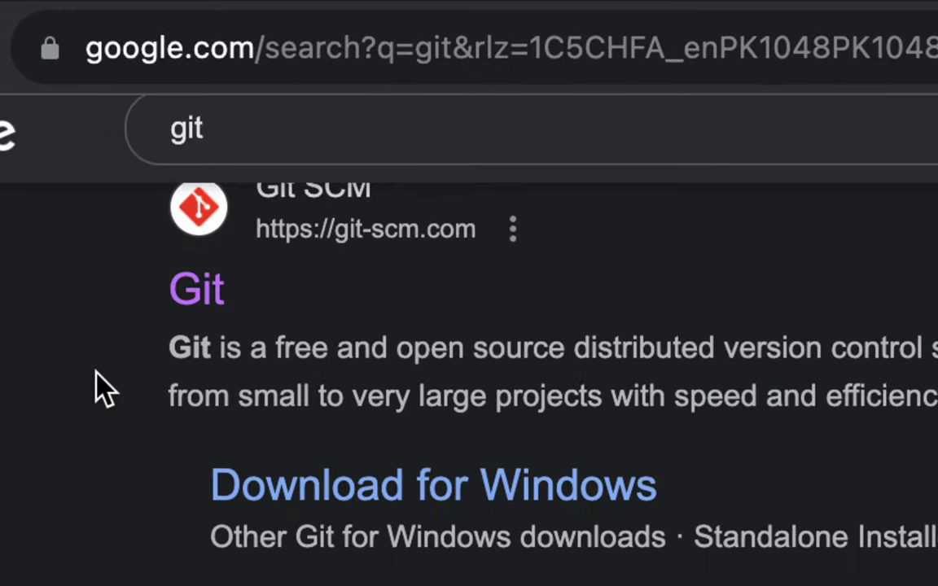
scroll(99, 387, up, 1)
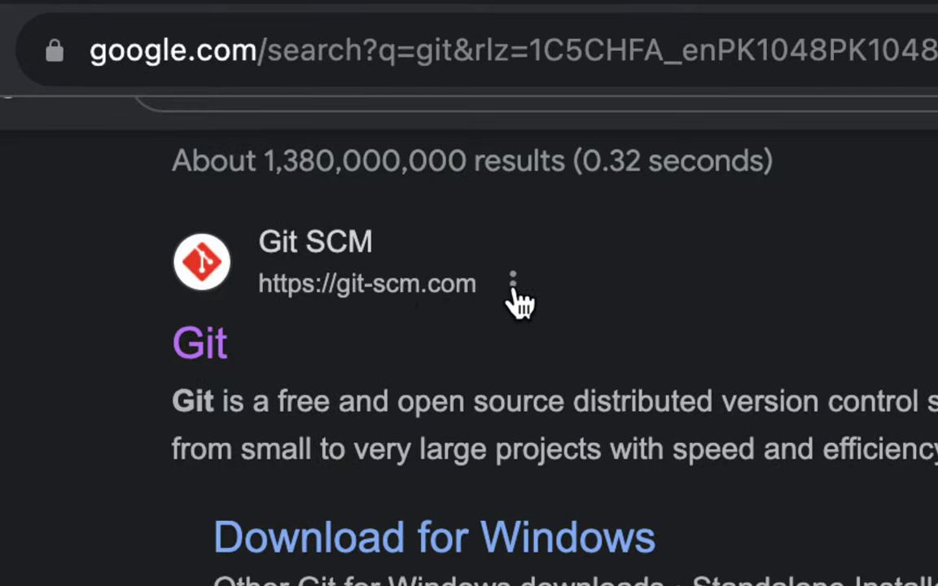
scroll(136, 256, up, 1)
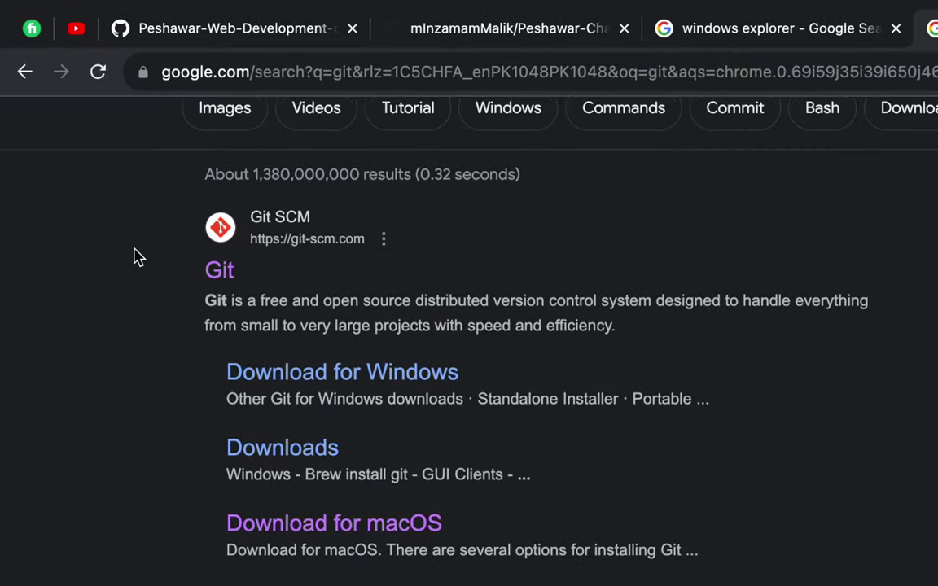
scroll(136, 256, up, 1)
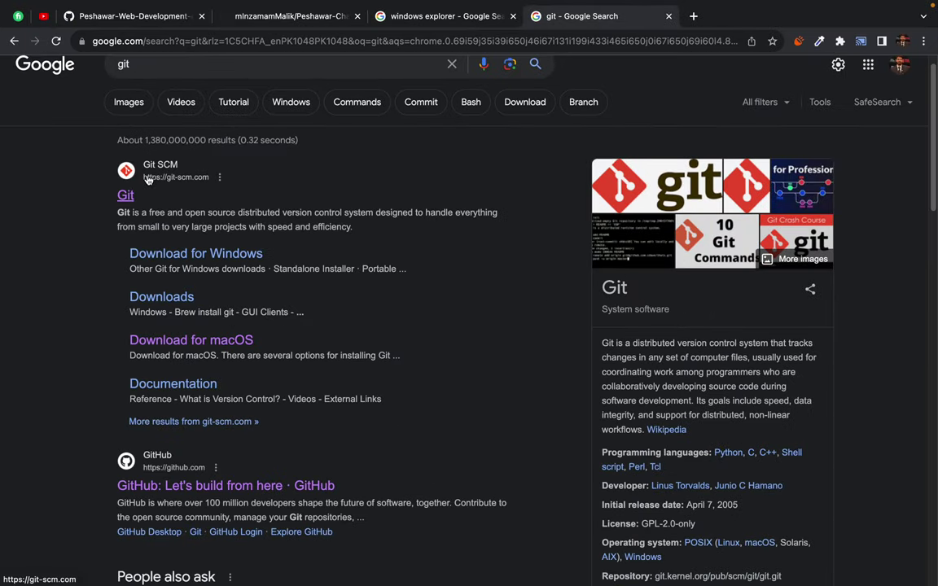
click(147, 180)
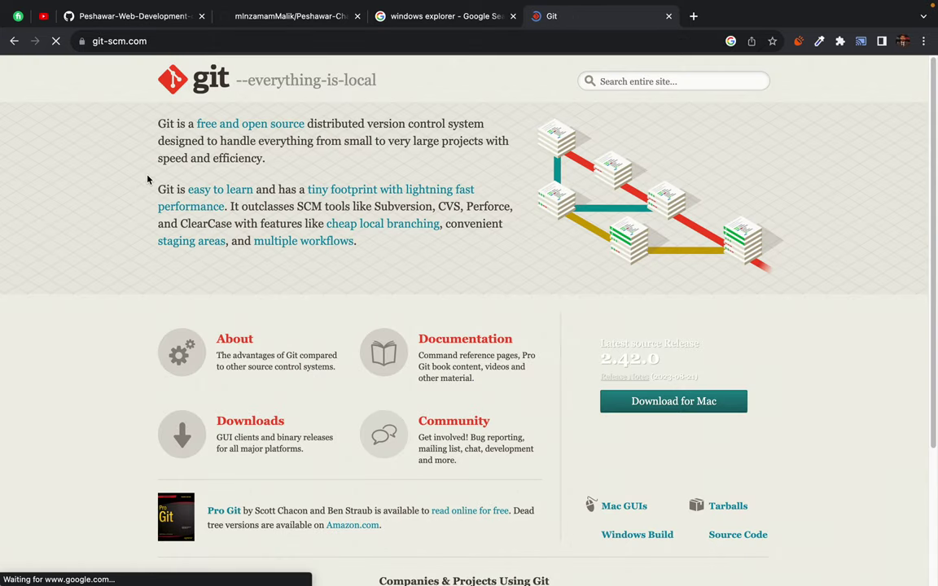
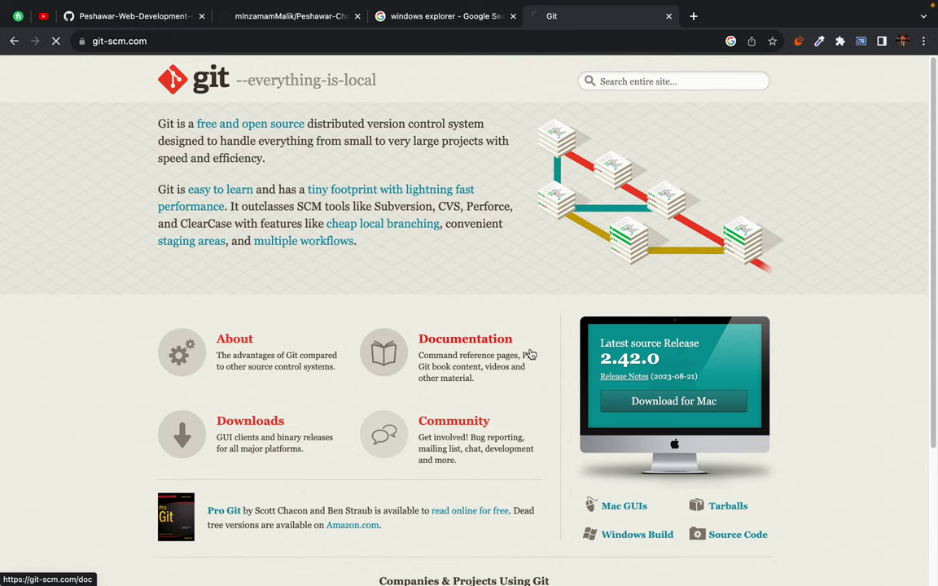
- Look over the Git home page, opening its documentation section briefly and going back to the home page
click(533, 358)
key(super+bracketleft)
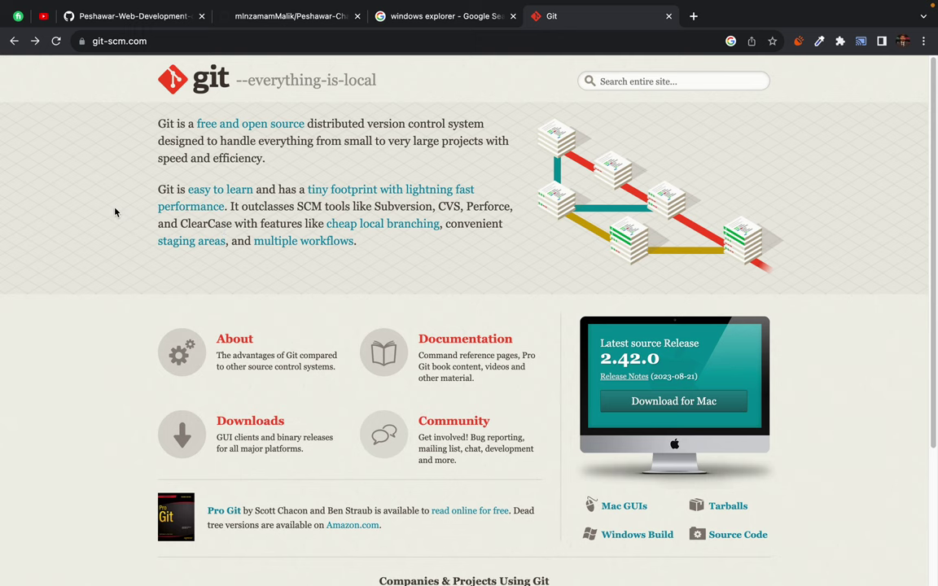
scroll(90, 243, down, 3)
scroll(102, 276, up, 3)
- Switch to Terminal and highlight the executed git clone command and its two output lines to review them
key(ctrl+Left)
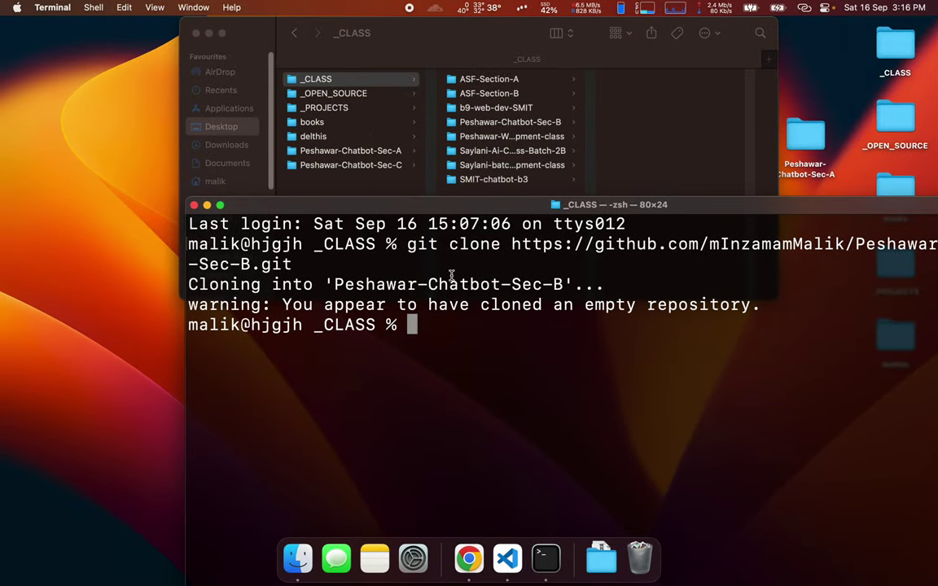
drag(406, 244, 417, 260)
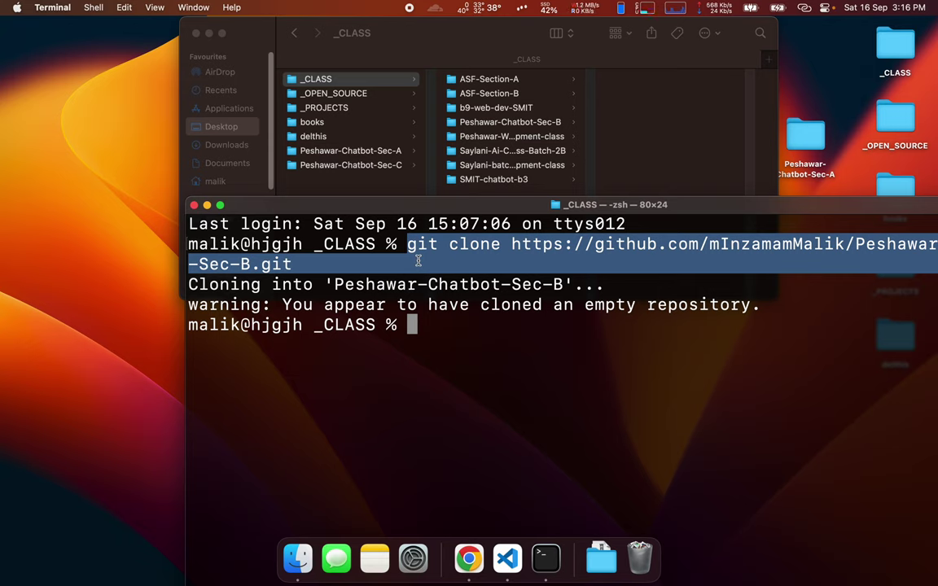
click(417, 258)
mouse_move(184, 283)
mouse_down()
mouse_move(388, 304)
mouse_move(765, 305)
mouse_up()
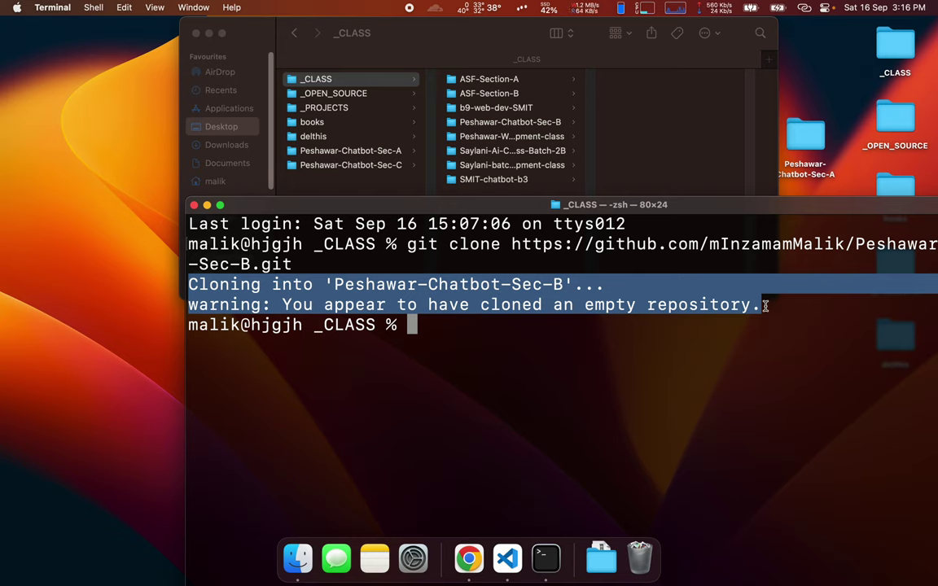
triple_click(471, 284)
click(307, 268)
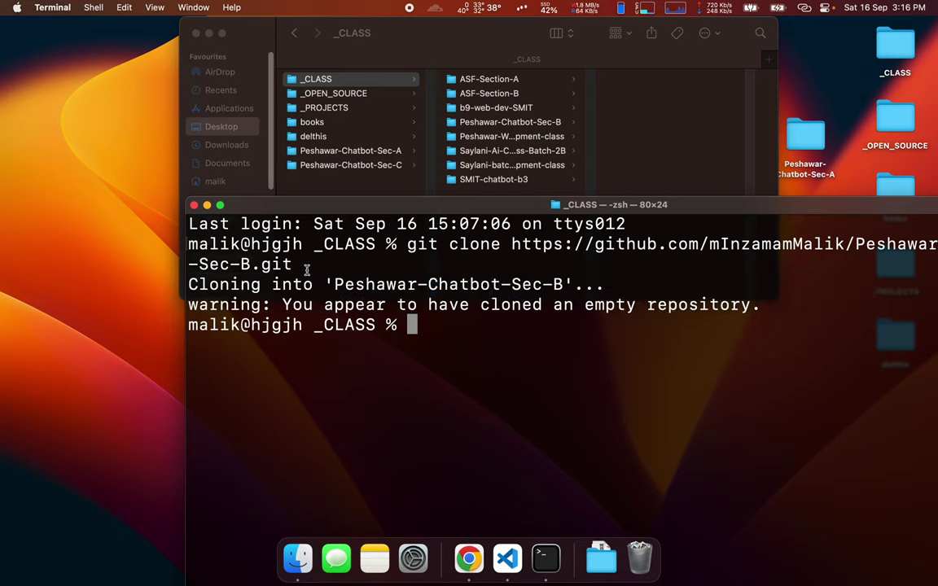
drag(187, 284, 771, 304)
click(772, 304)
- Recall the previous git clone command at the prompt and clear the line without running it
key(Up)
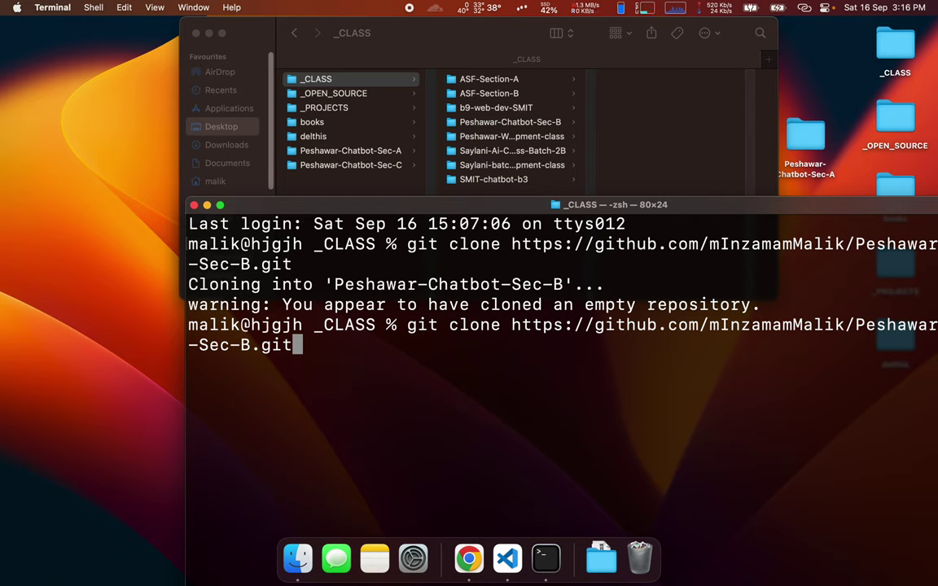
key(ctrl+u)
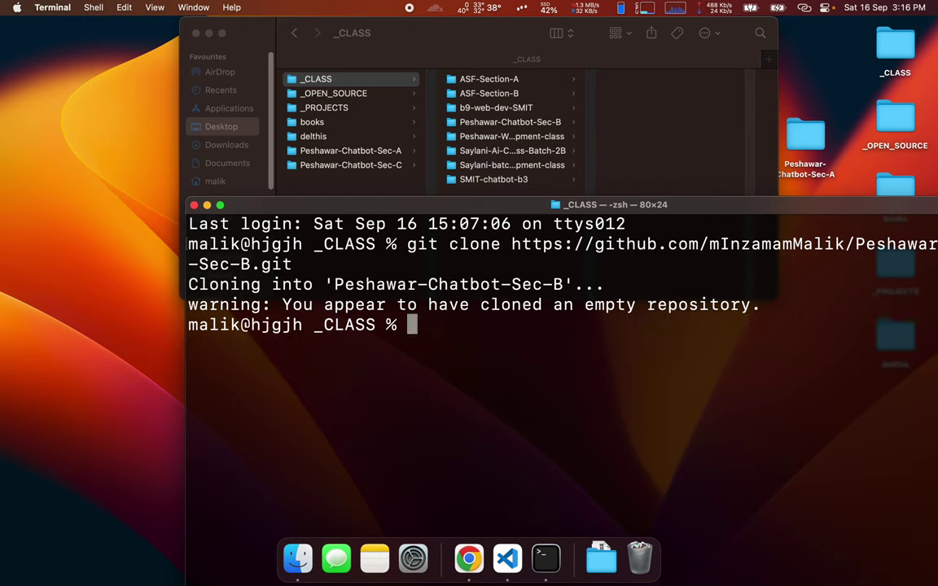
- Switch to Chrome, search Google Images for "keyboard" in a new tab and enlarge the Computer Hope "Computer Keyboard Key Explanation" picture
key(ctrl+Right)
key(super+t)
text(keyboard)
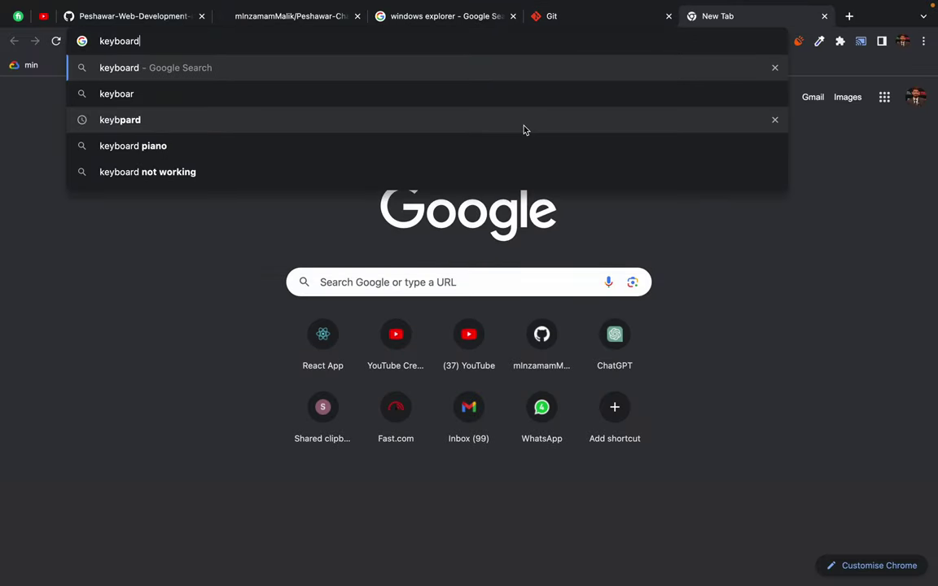
key(Return)
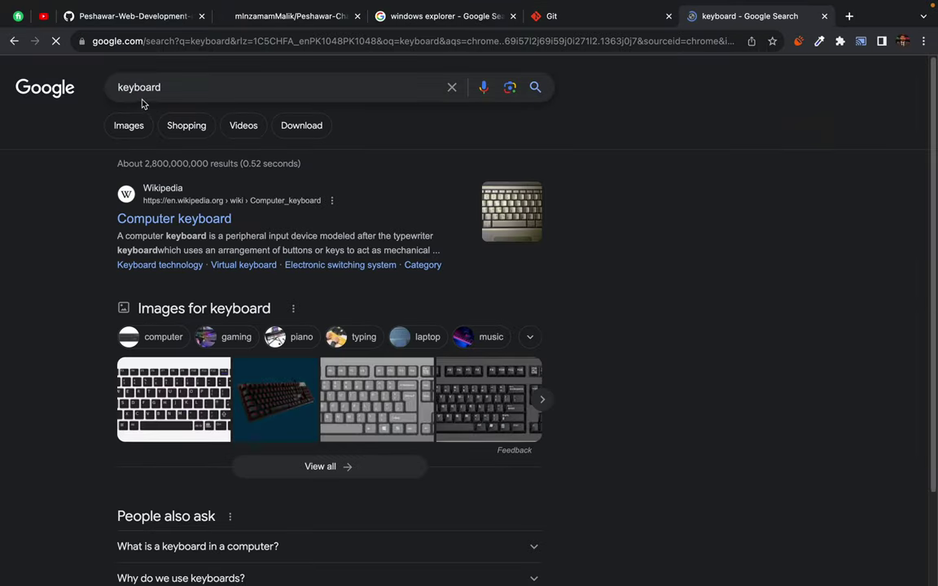
click(140, 127)
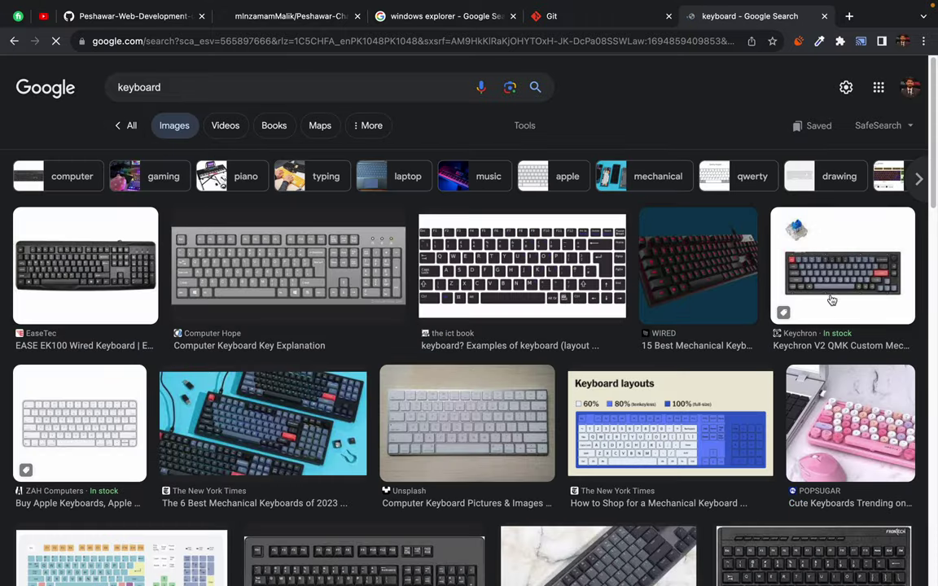
click(304, 272)
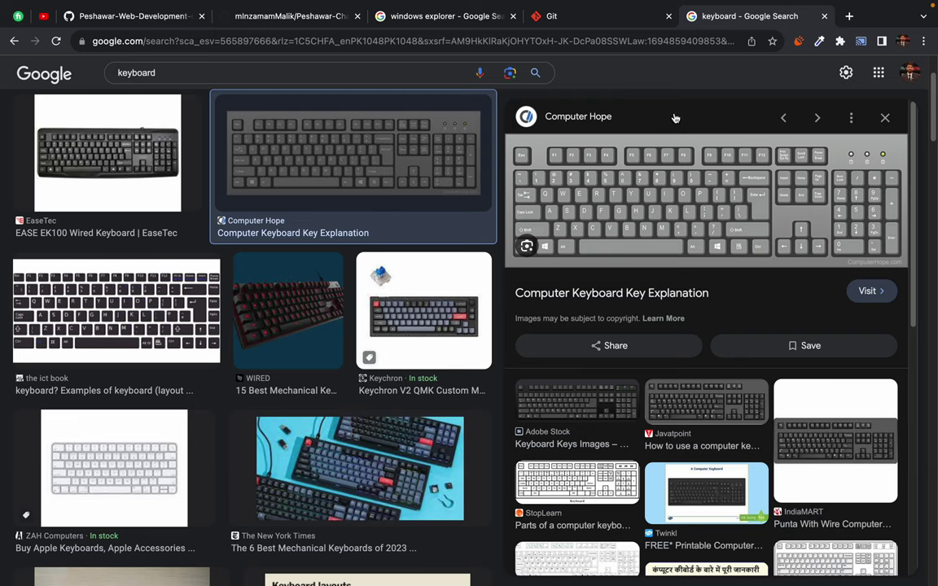
- Switch back to Terminal and add two empty prompt lines below the clone output
key(super+Tab)
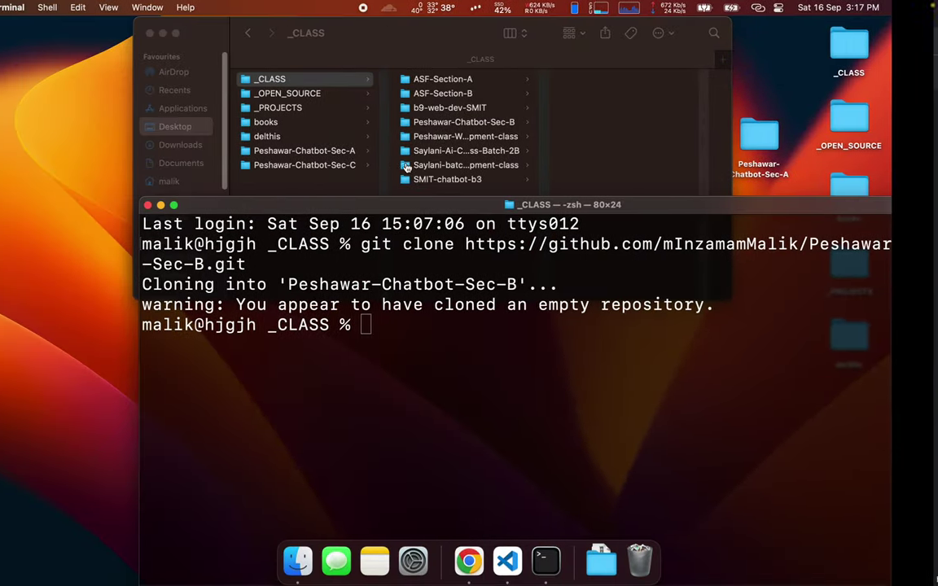
key(Return)
key(Return)
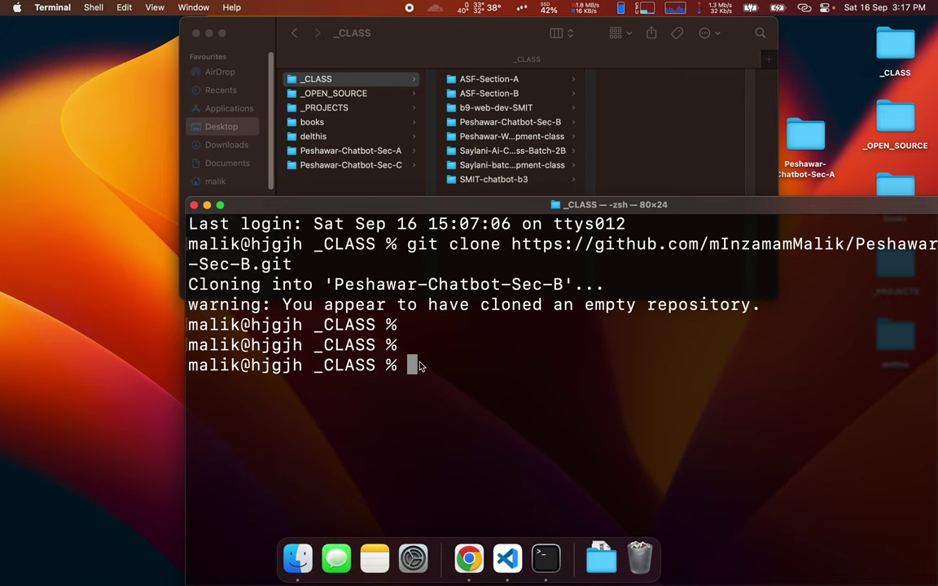
- Browse the command history back and forth through earlier entries such as cd .., git commit and git add ., and empty the prompt
key(Up)
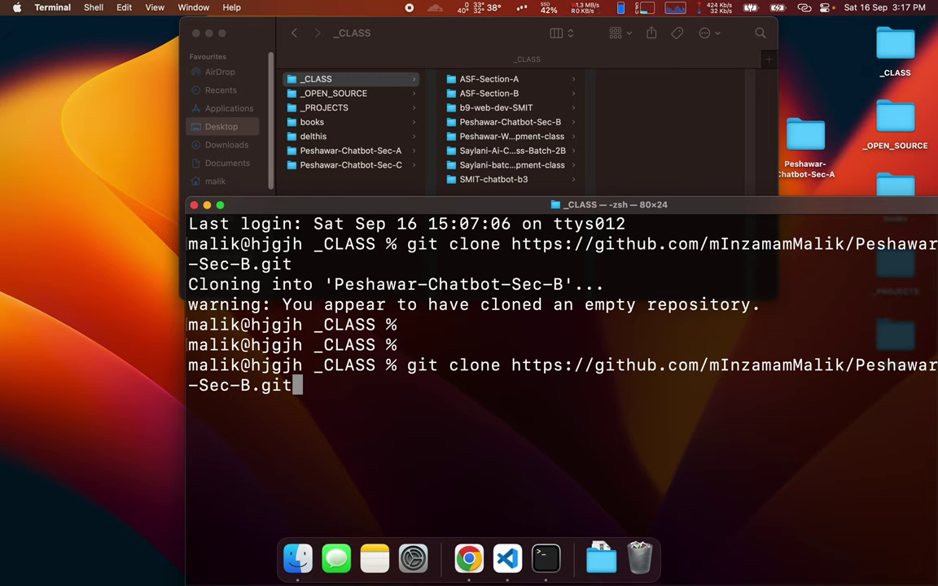
key(Up)
key(Up)
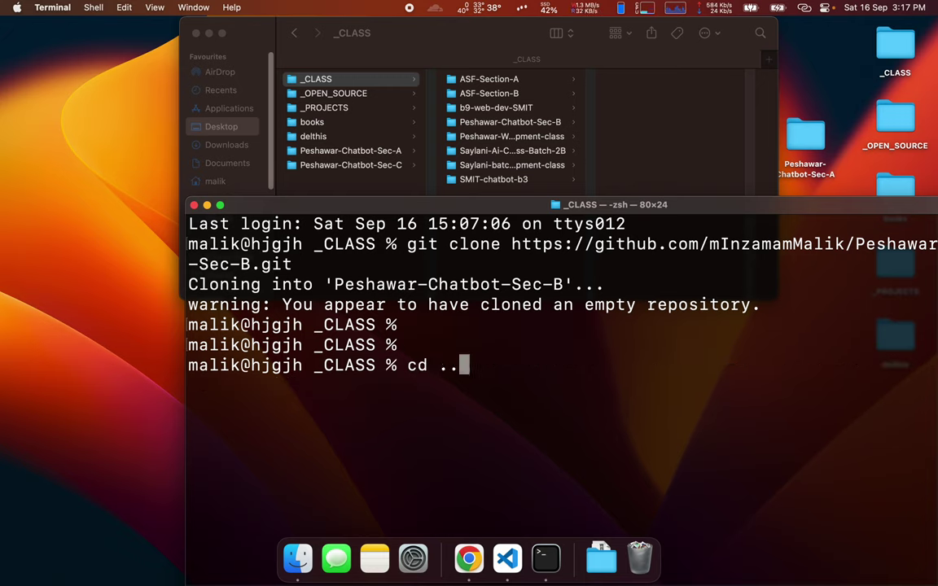
key(Up)
key(Up)
key(Down)
key(Down)
key(Up)
key(Up)
key(Up)
key(Up)
key(Up)
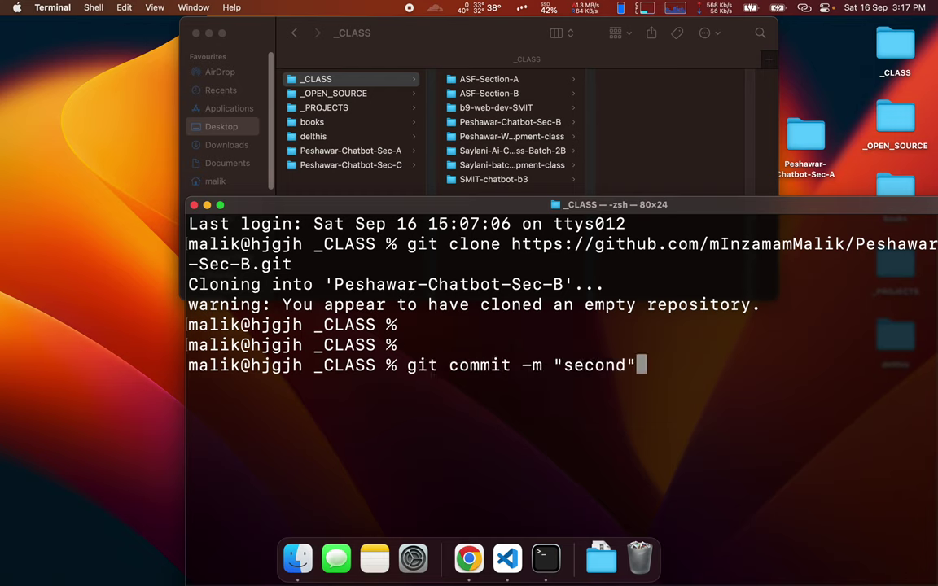
key(Up)
key(Up)
key(Up)
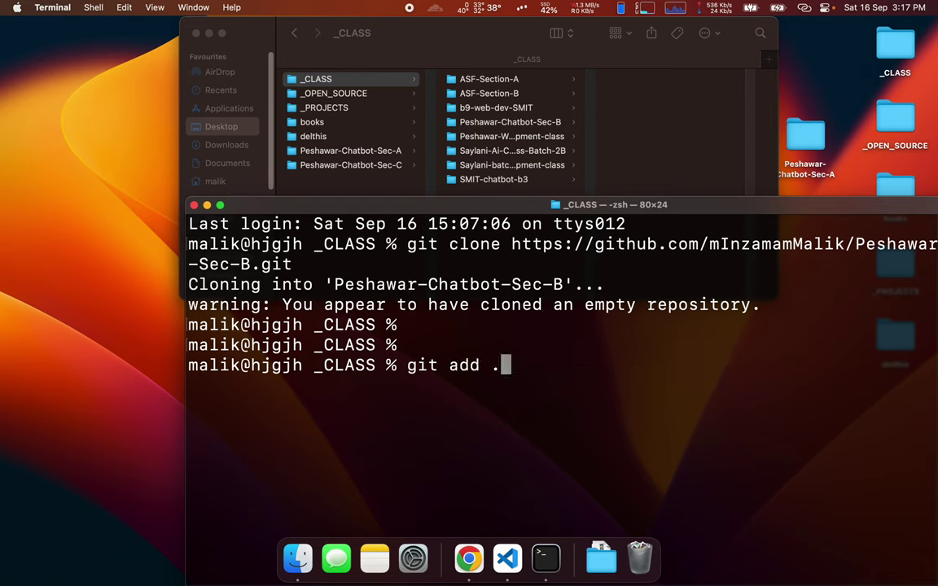
key(Down)
key(Down)
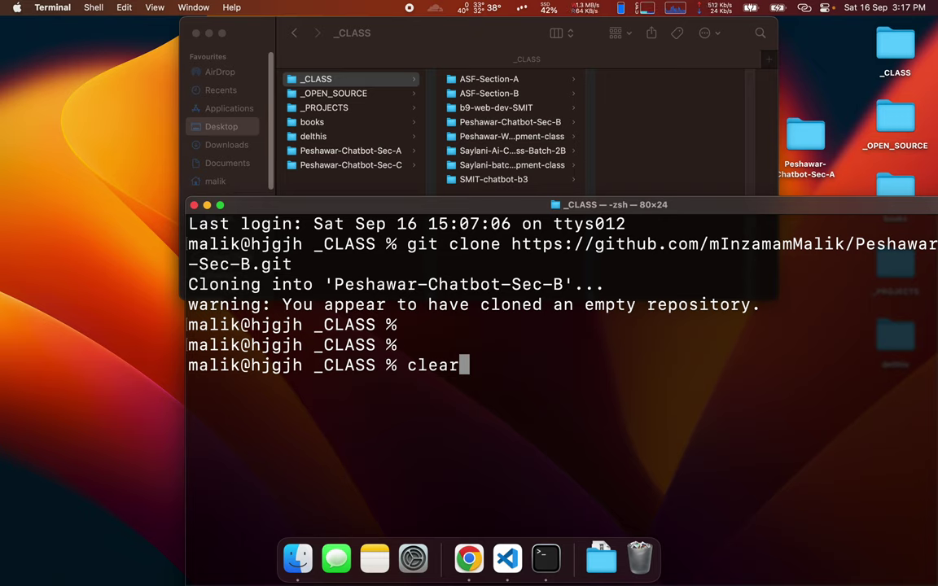
key(Up)
key(Up)
key(Up)
key(ctrl+u)
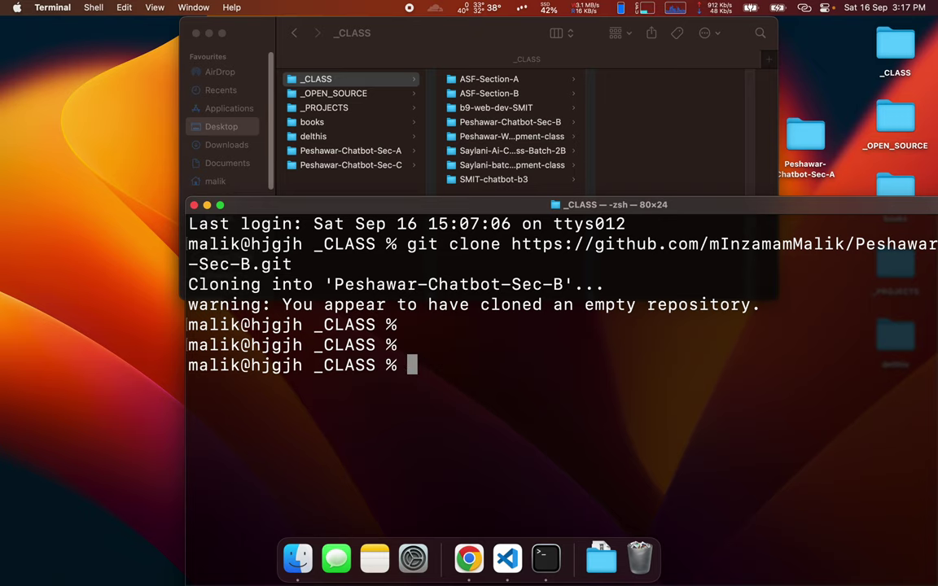
- Try to clone Peshawar-Chatbot-Sec-B into _CLASS a second time by rerunning the last git clone command from the history
key(Up)
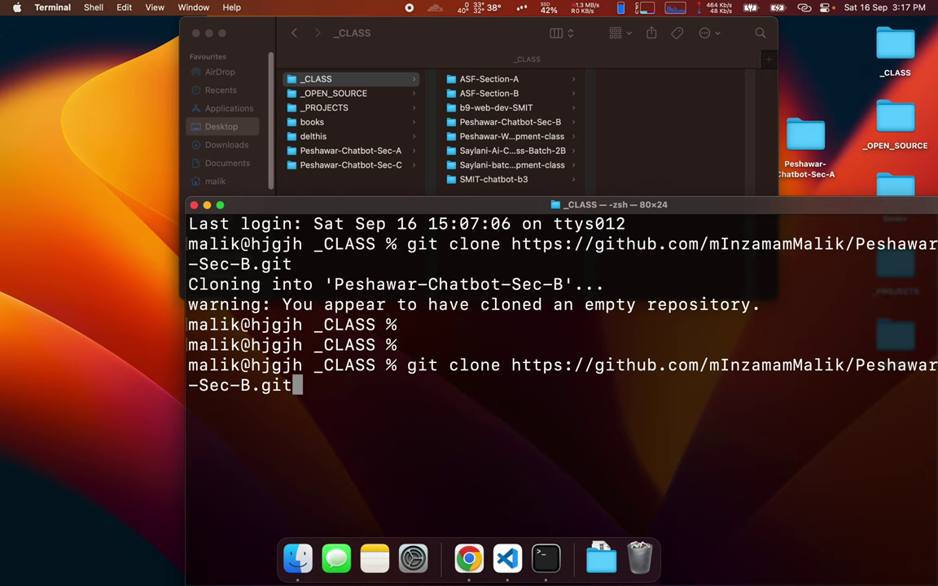
key(Return)
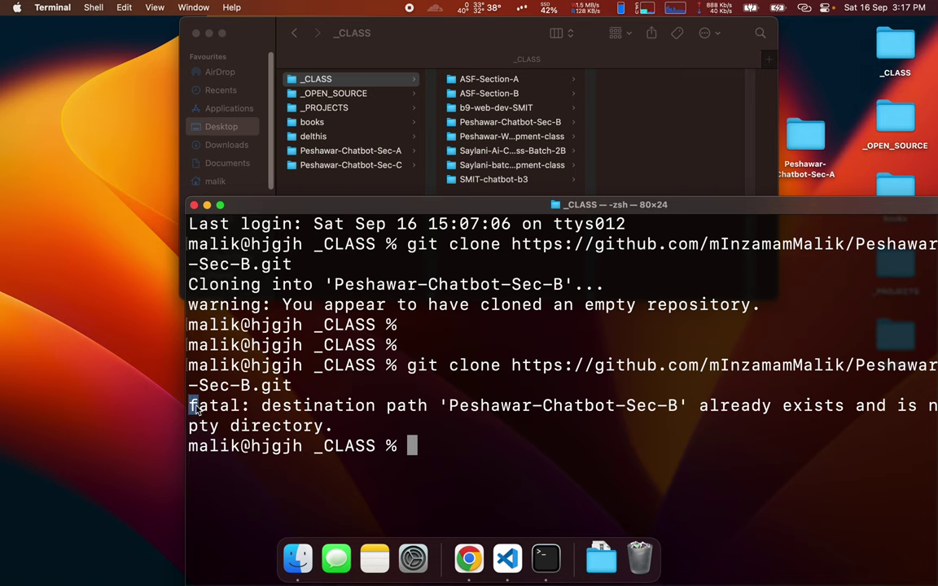
- Examine the error from the second clone, highlighting its key words and the destination folder name, with the Terminal window placed to show the full line
drag(185, 404, 312, 409)
double_click(318, 405)
double_click(407, 405)
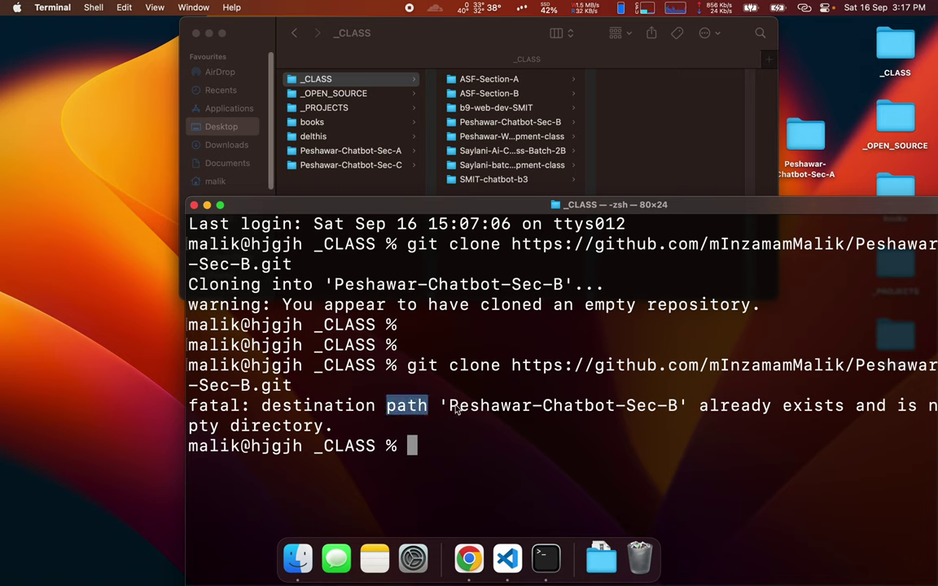
drag(449, 407, 675, 414)
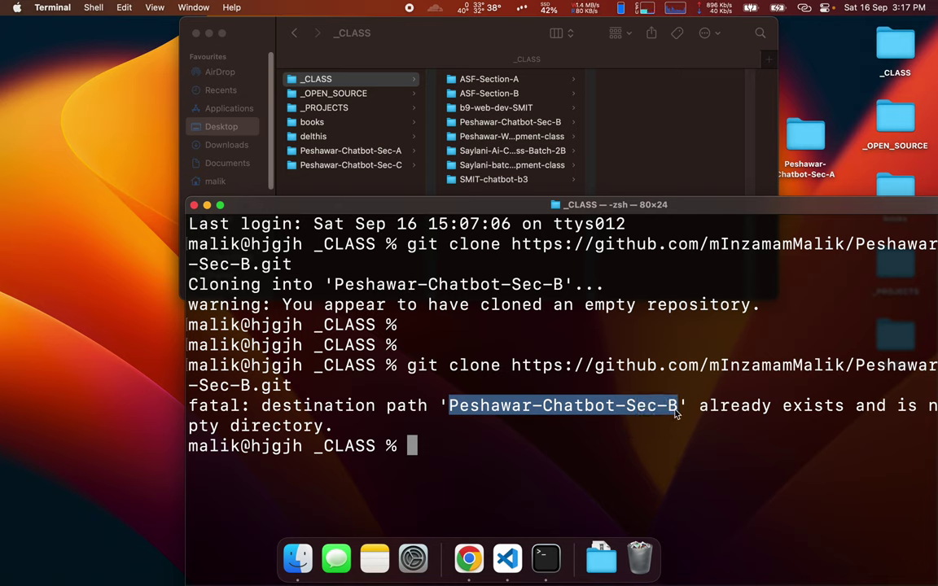
double_click(756, 407)
double_click(810, 407)
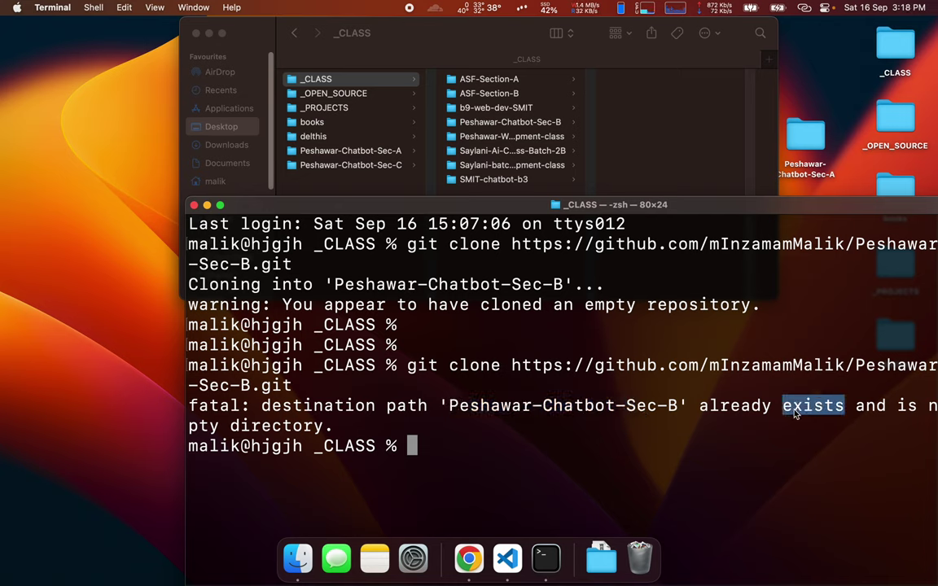
drag(700, 407, 845, 412)
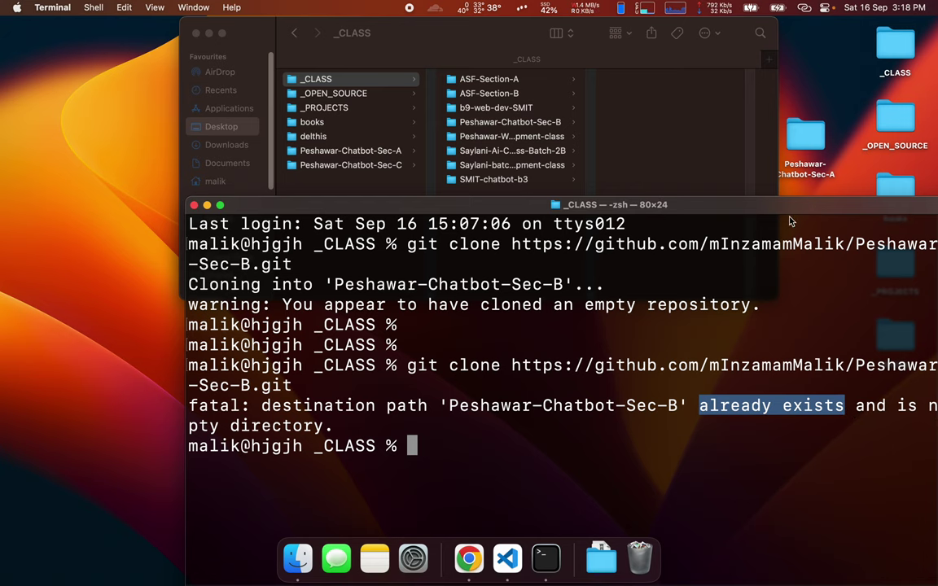
drag(788, 212, 681, 226)
double_click(636, 421)
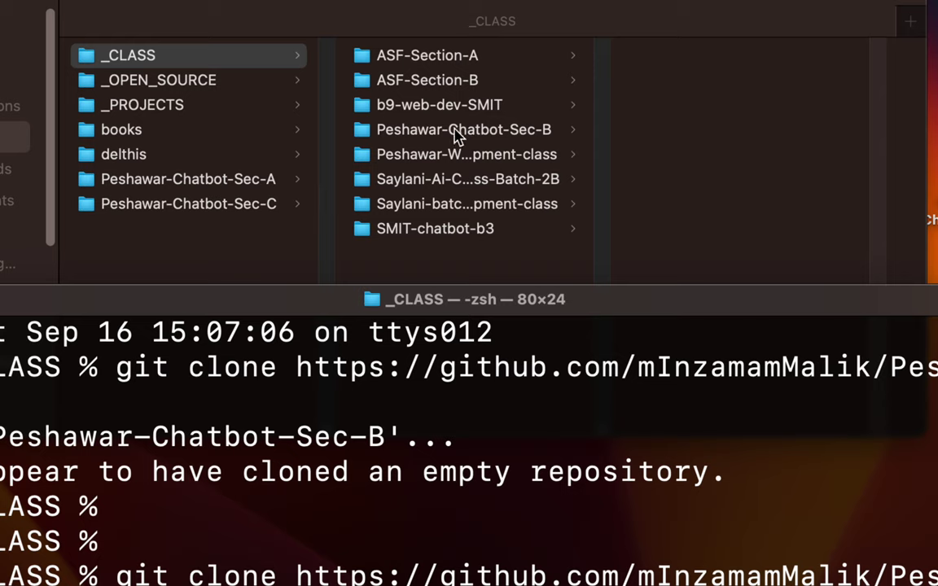
- Select the Peshawar-Chatbot-Sec-B folder inside _CLASS in Finder to inspect its contents, and return to Terminal
click(434, 140)
click(434, 132)
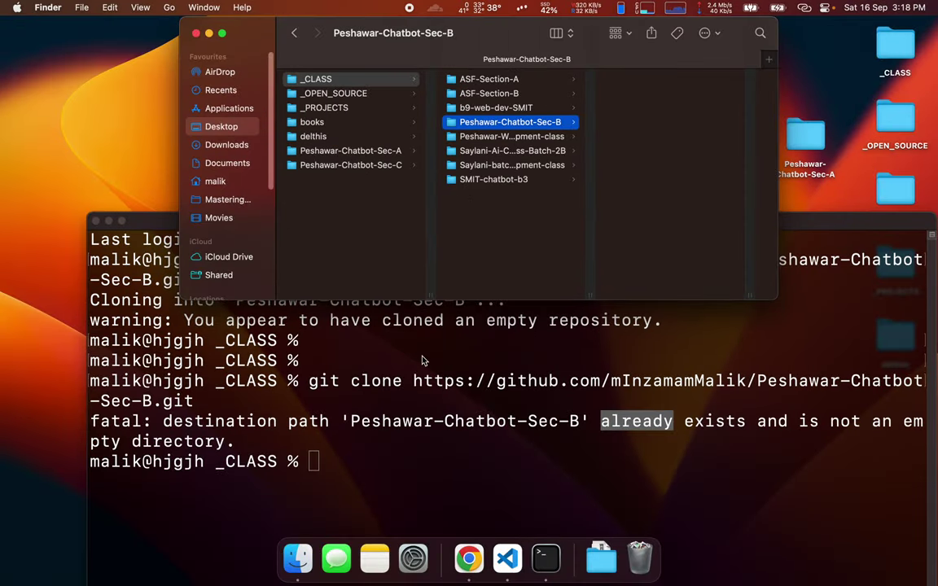
click(434, 355)
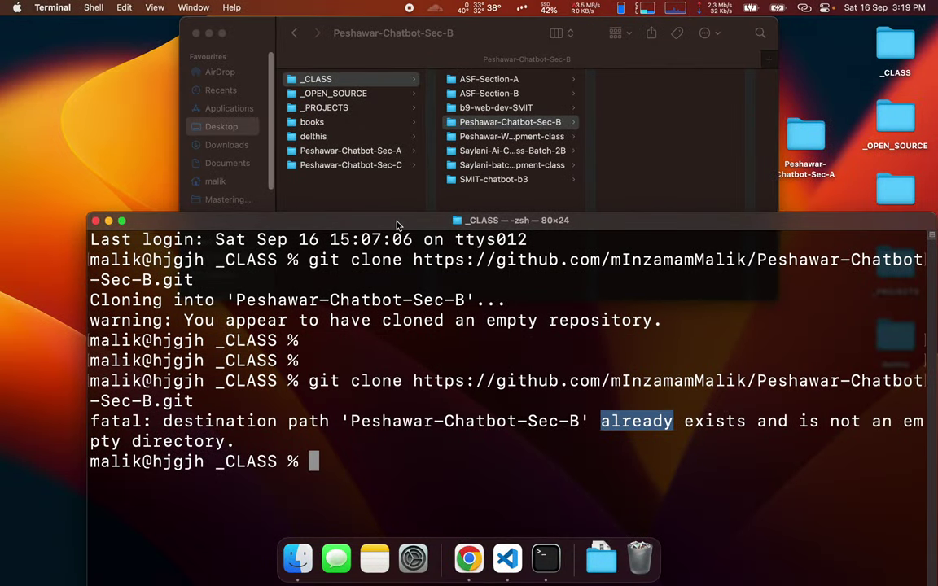
drag(397, 225, 399, 202)
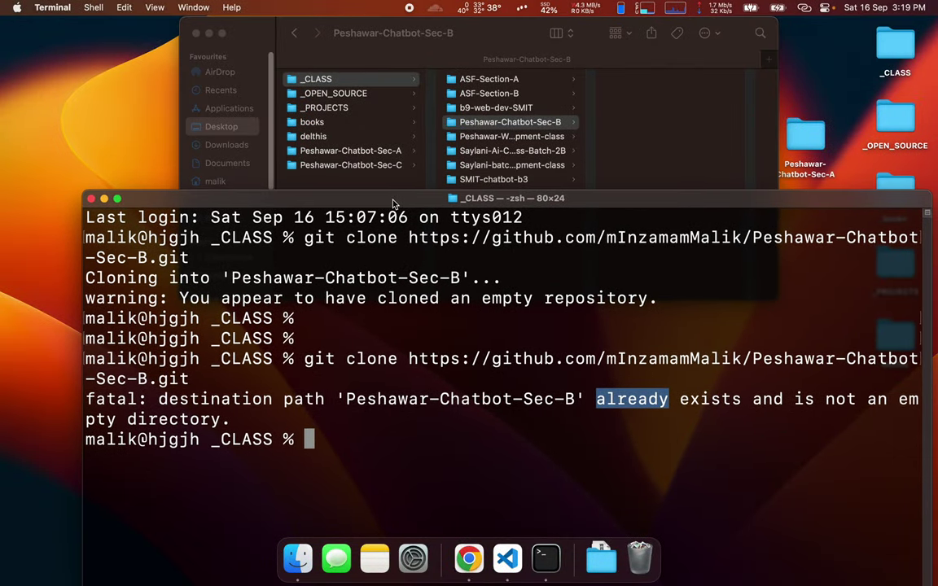
drag(391, 202, 393, 157)
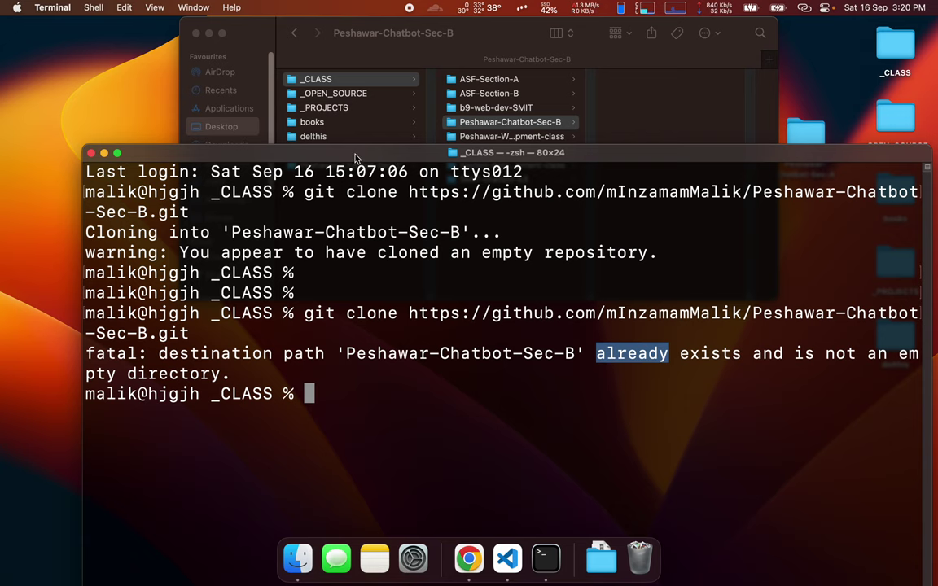
drag(355, 157, 354, 208)
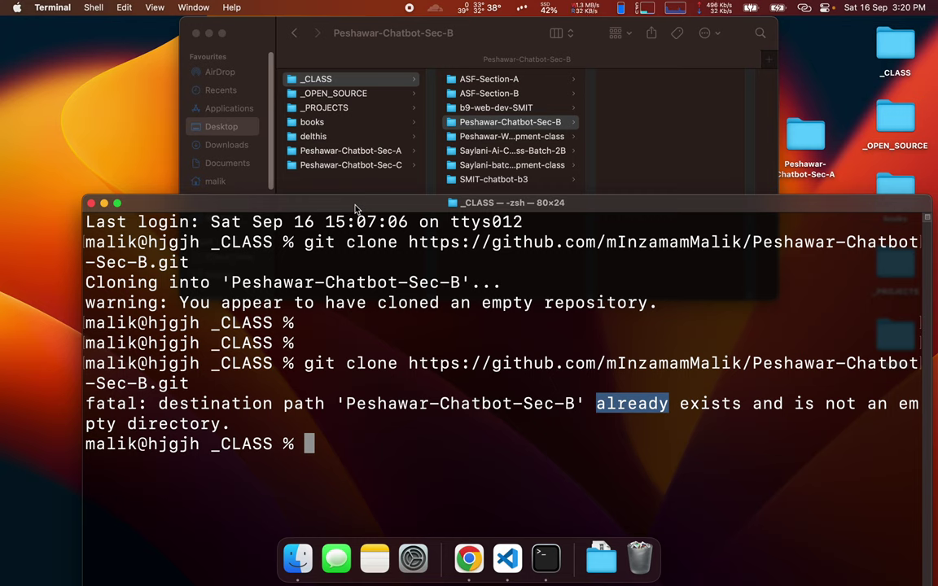
- Switch to Finder, open the name of the cloned Peshawar-Chatbot-Sec-B folder in _CLASS for editing, and close the edit
click(520, 125)
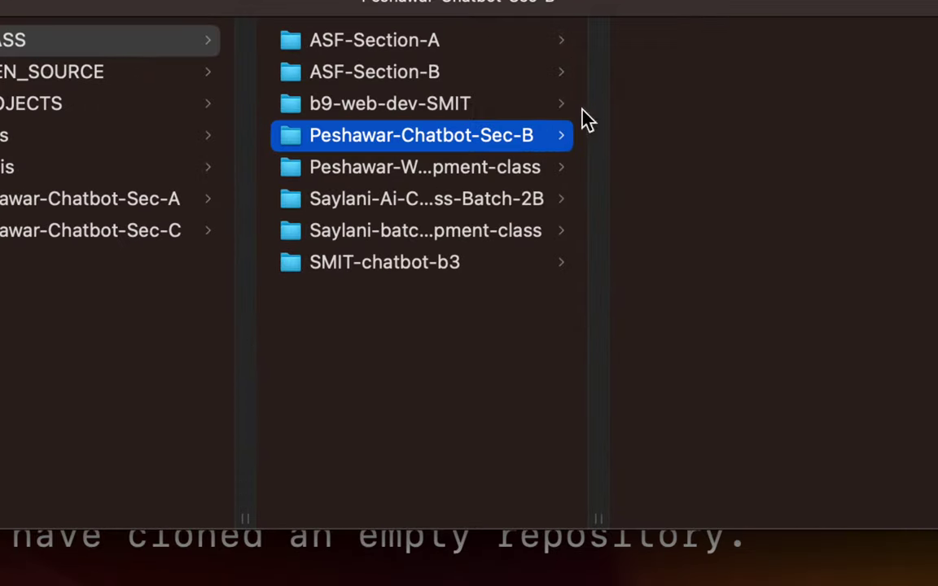
click(415, 136)
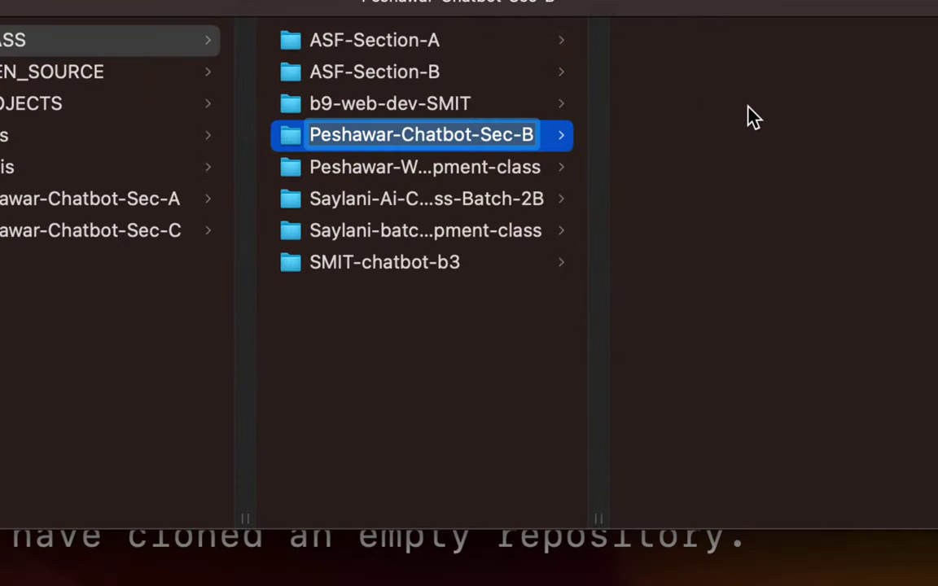
key(Return)
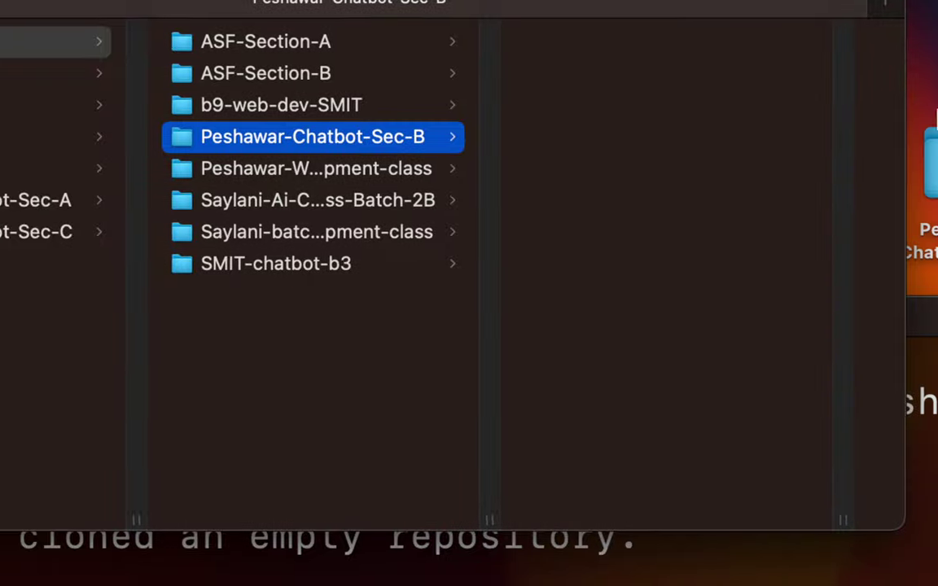
right_click(664, 75)
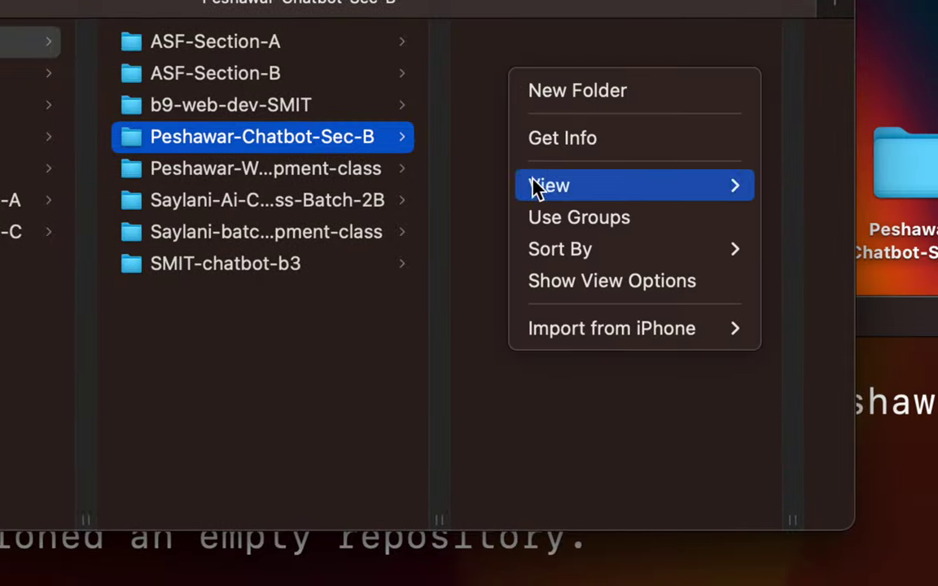
click(487, 262)
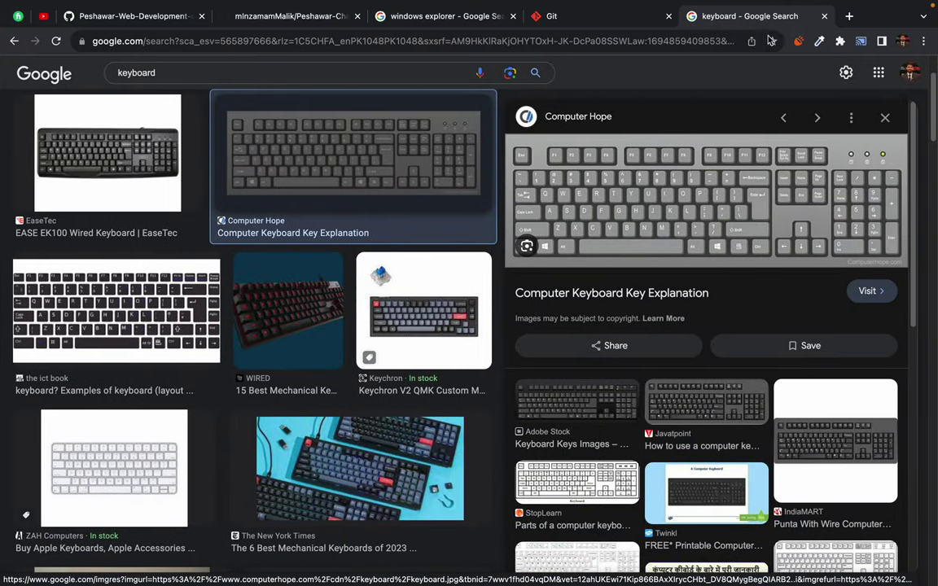
- In a new Chrome tab, search Google for vscode and open the official Visual Studio Code website
click(918, 16)
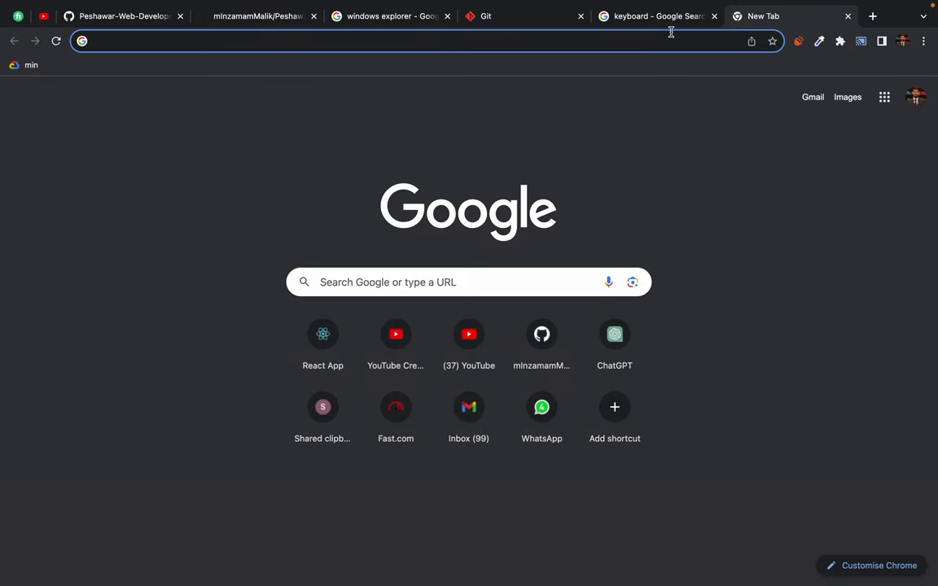
text(vscode)
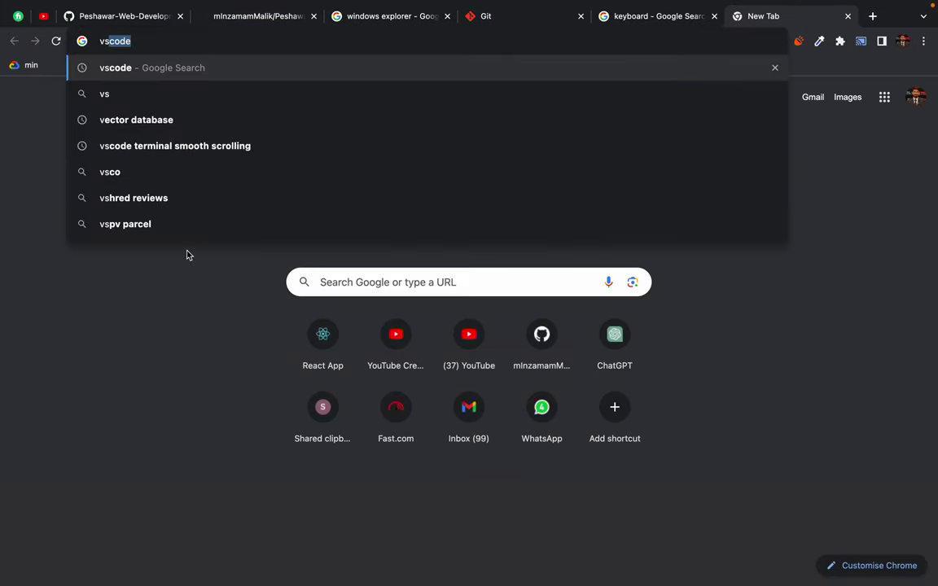
key(Return)
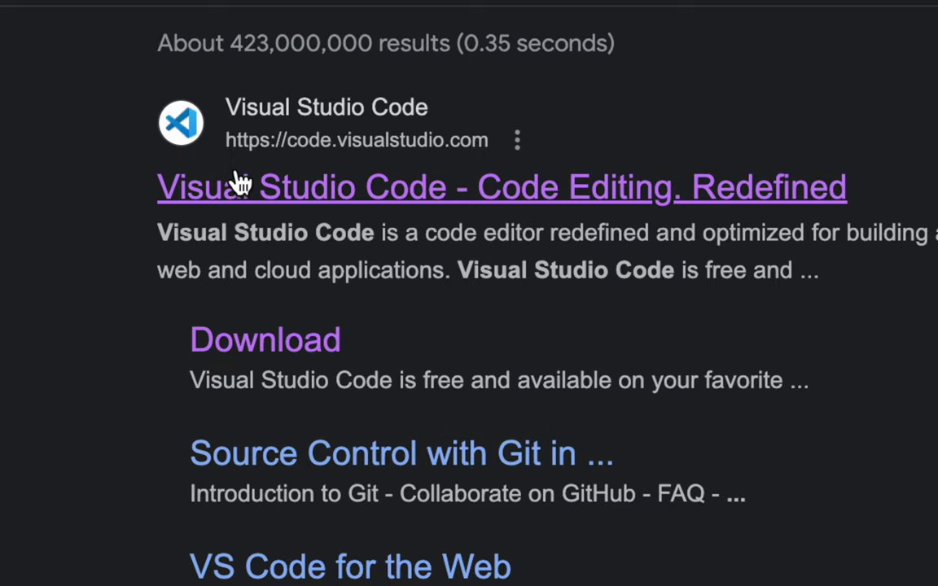
click(305, 190)
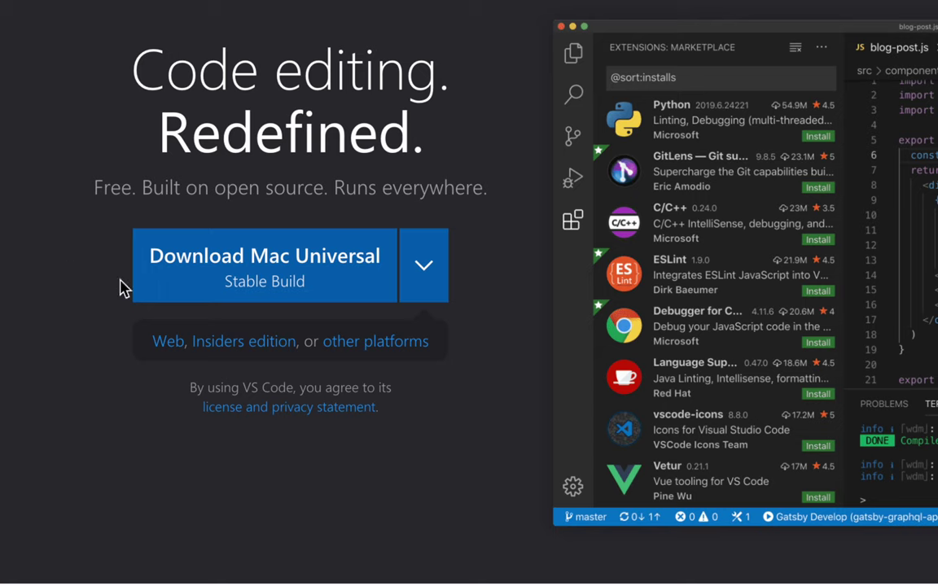
- Expand the VS Code platform download list, highlight the macOS, Windows x64 and Linux x64 entries in turn, and collapse the list
click(427, 264)
scroll(377, 332, down, 3)
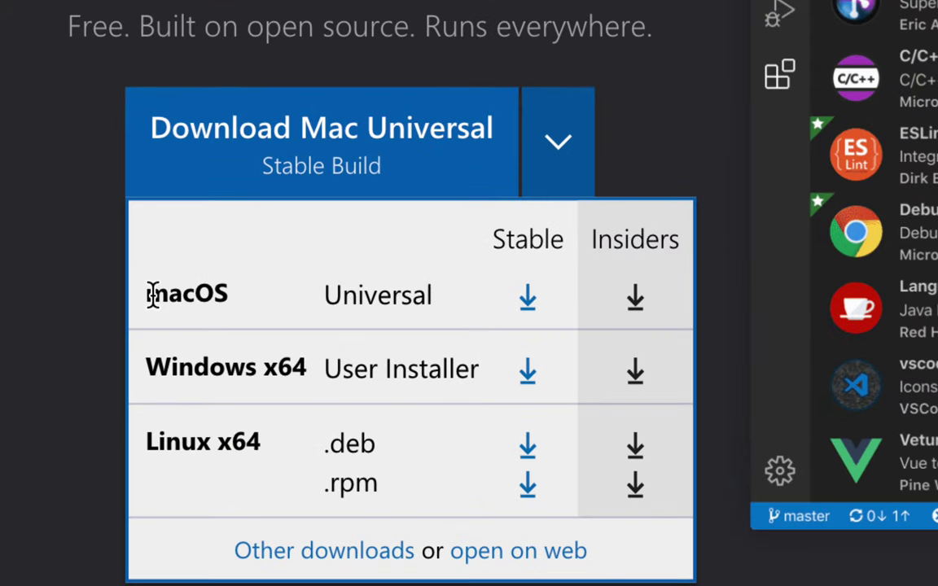
drag(149, 297, 231, 304)
click(234, 305)
drag(153, 364, 296, 366)
click(295, 366)
drag(153, 440, 274, 448)
triple_click(256, 440)
click(254, 440)
triple_click(254, 437)
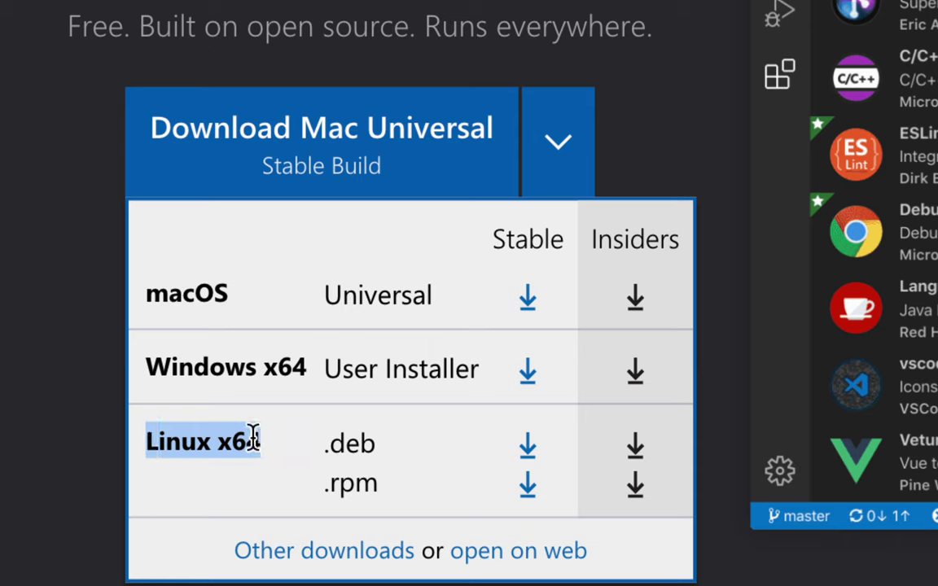
click(254, 437)
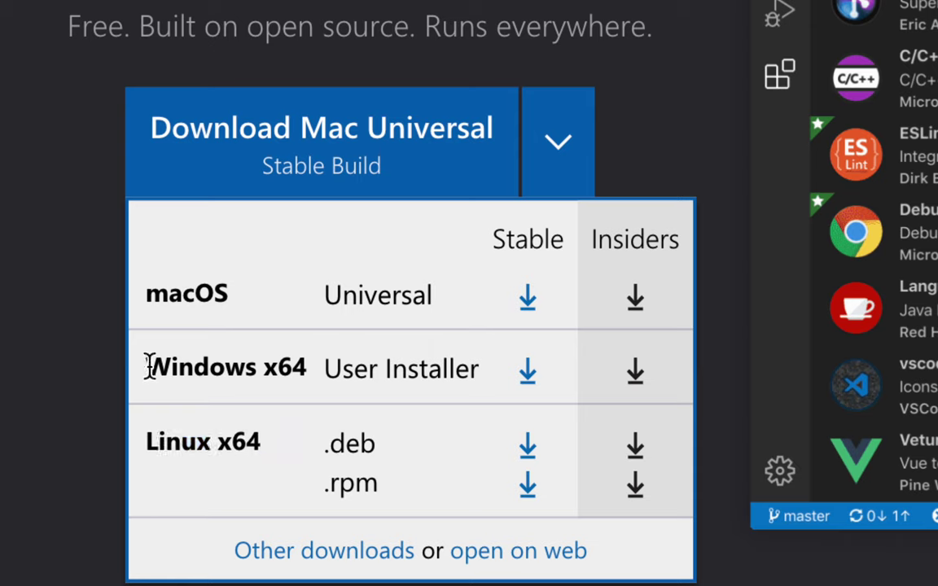
drag(147, 367, 304, 363)
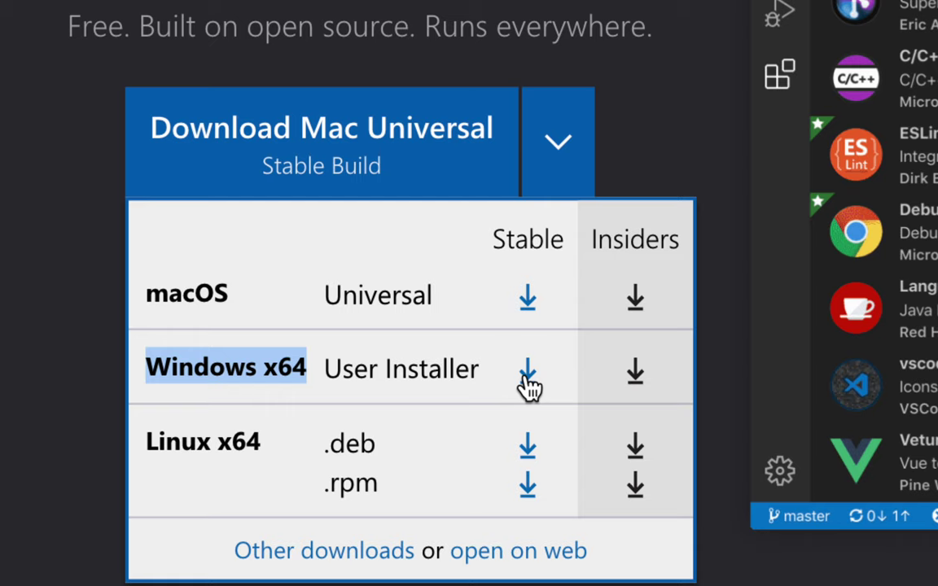
click(669, 175)
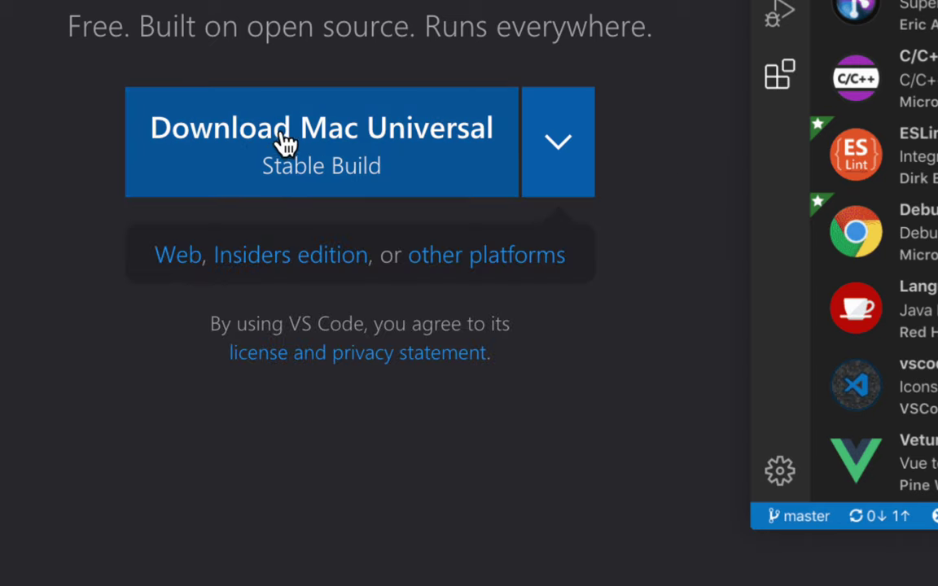
- Review the Stable and Insiders downloads for each platform on the VS Code page again, leaving the list collapsed
scroll(301, 142, up, 2)
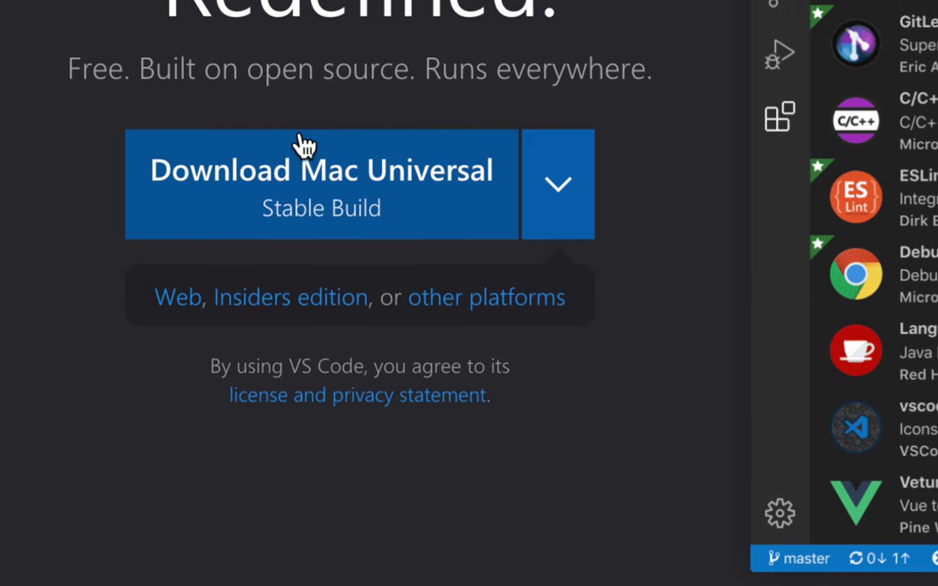
click(556, 204)
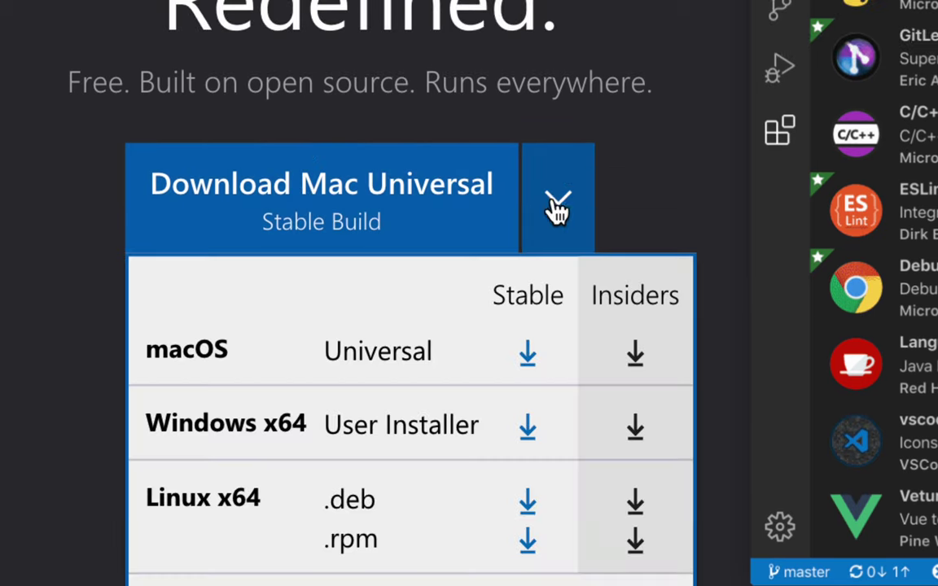
scroll(456, 537, down, 2)
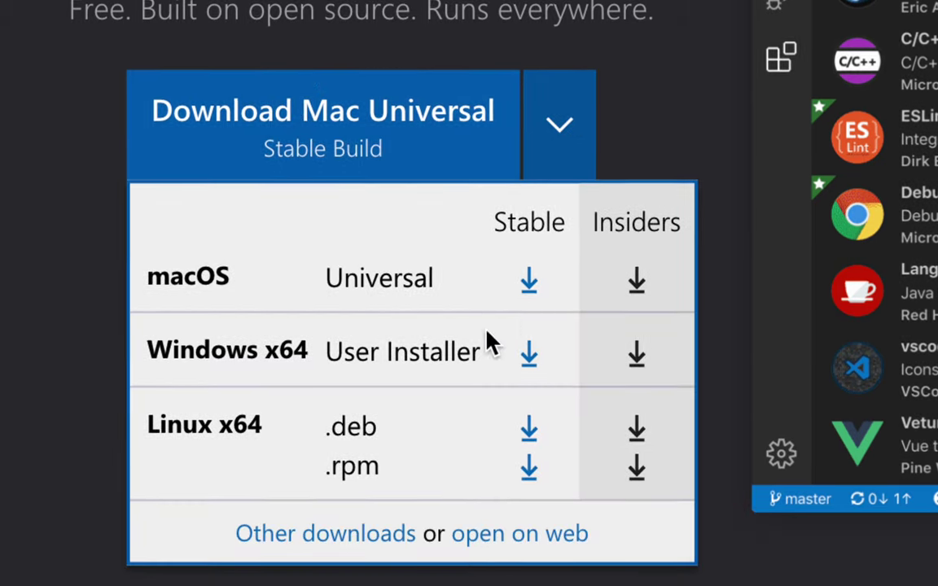
click(562, 138)
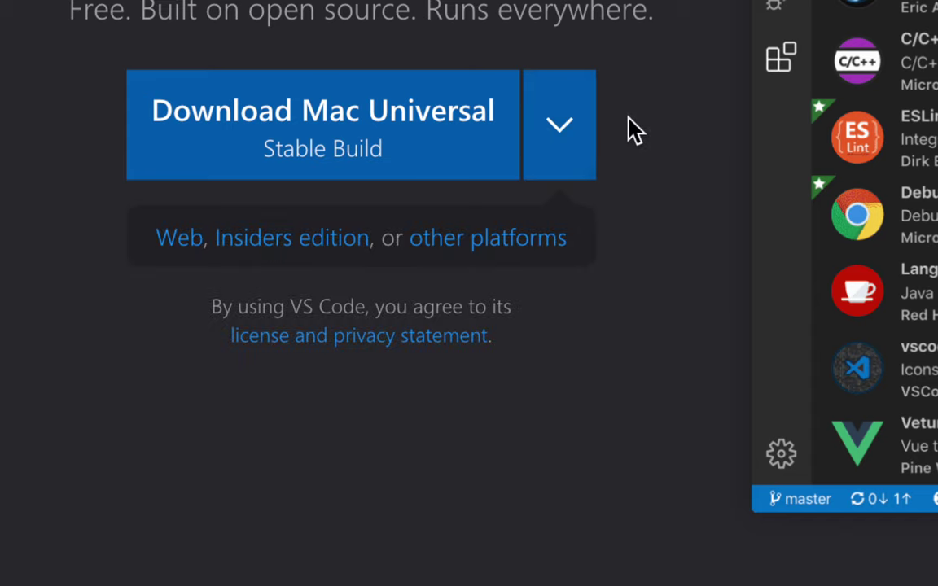
scroll(641, 122, up, 1)
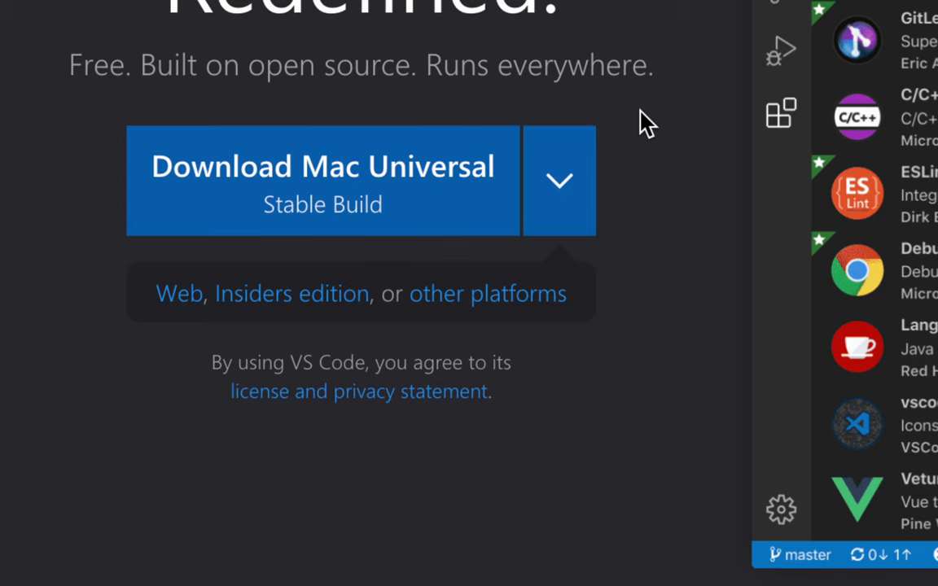
scroll(631, 16, up, 1)
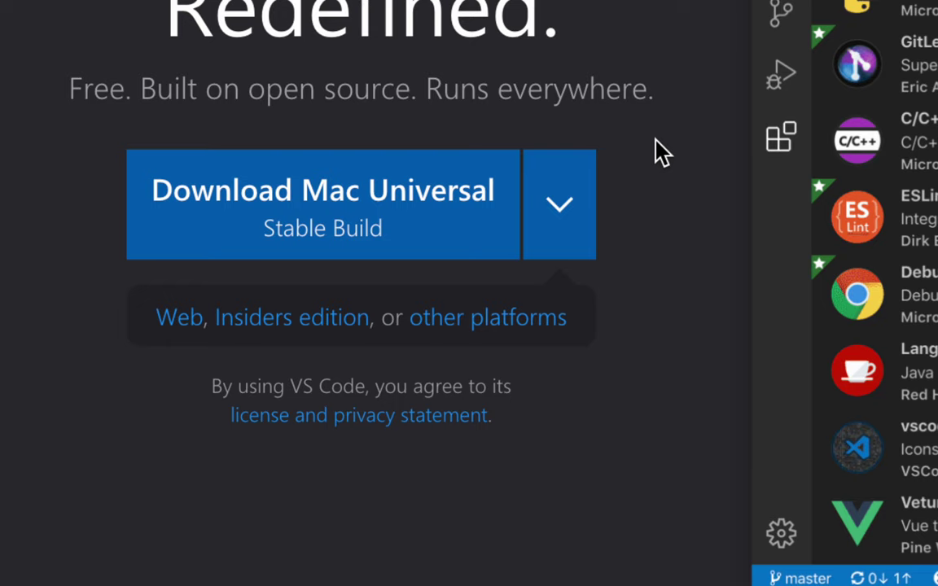
click(579, 209)
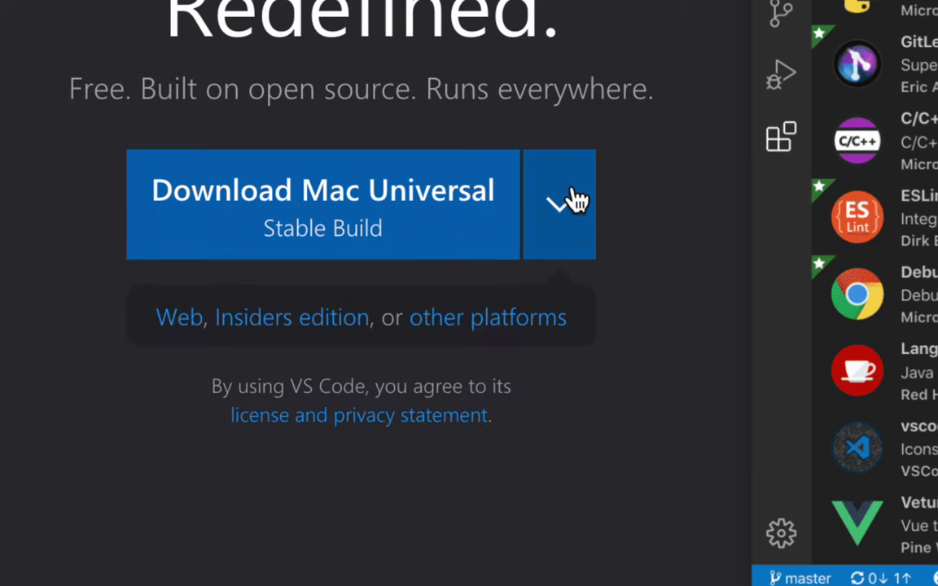
click(567, 199)
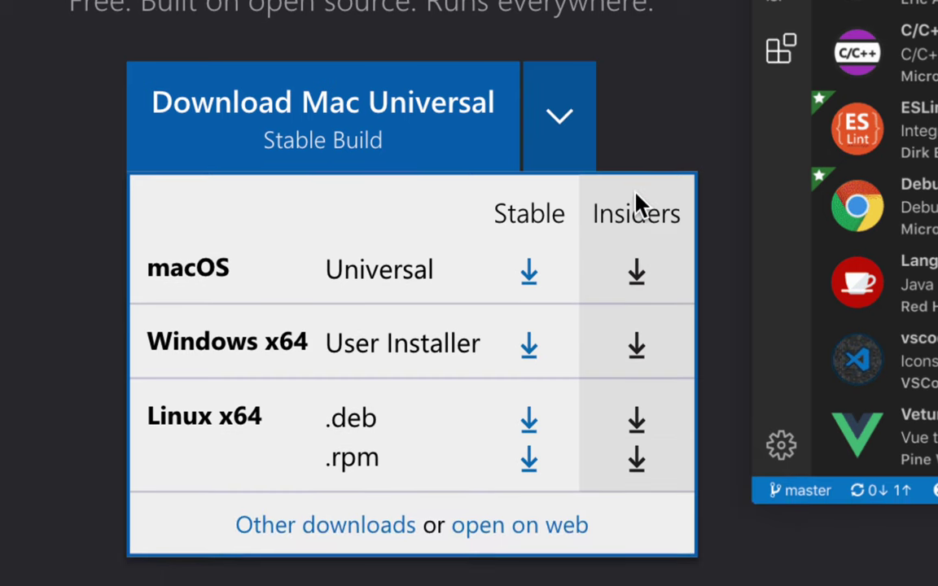
click(651, 123)
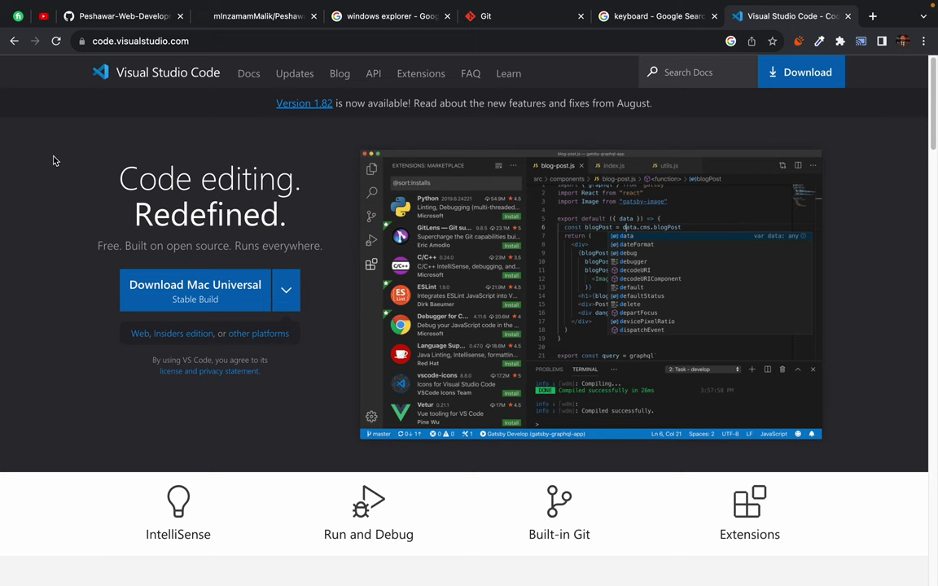
- Switch back to Terminal and wipe the previous clone output from the screen with the clear command
key(ctrl+Left)
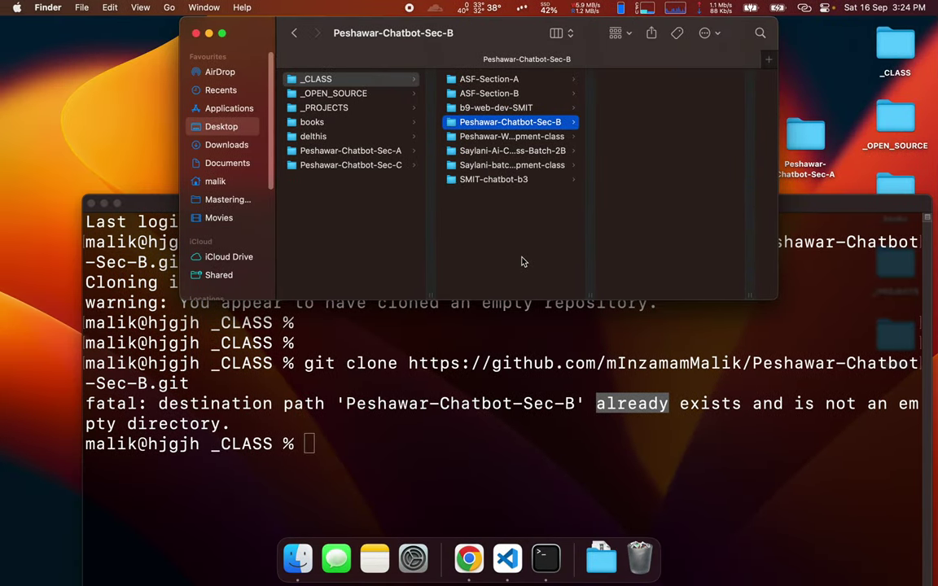
click(122, 203)
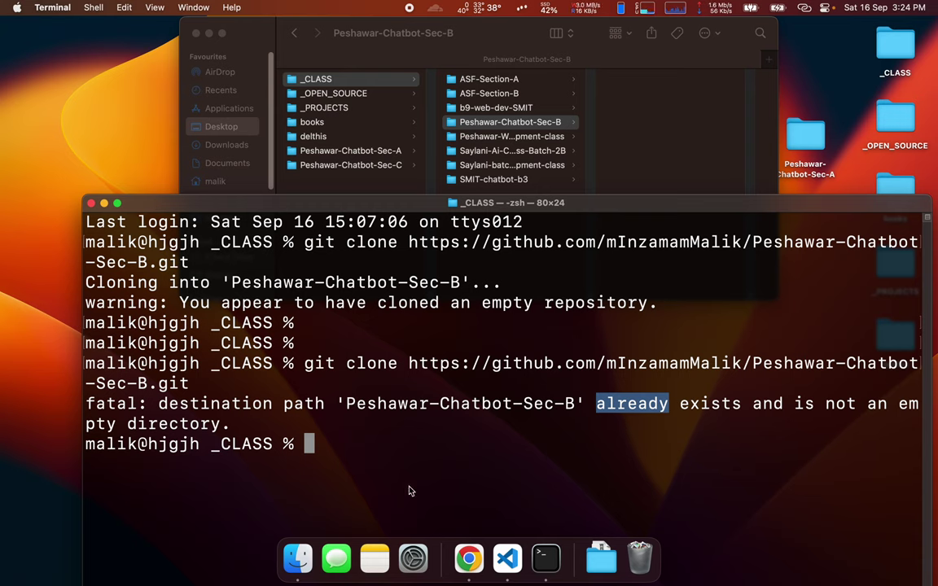
click(355, 452)
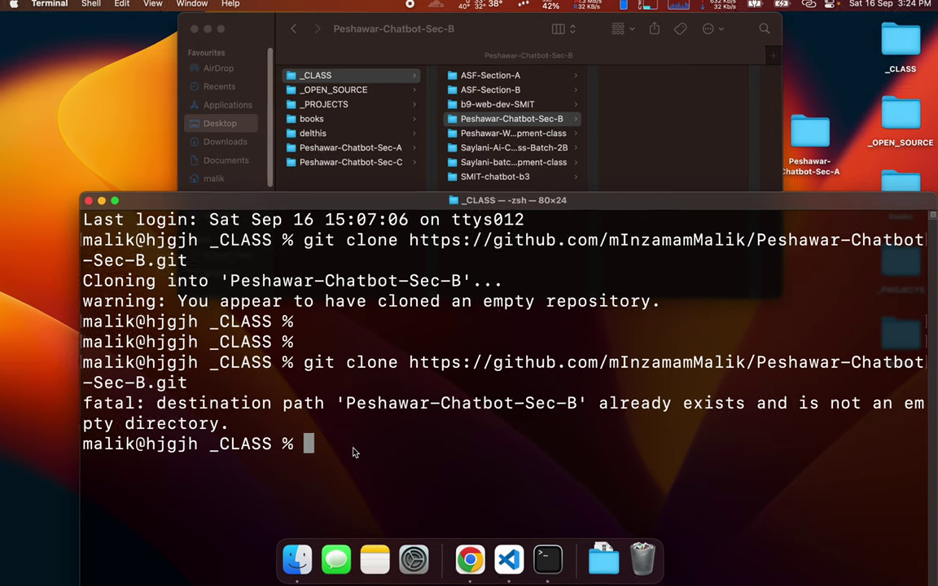
text(clear)
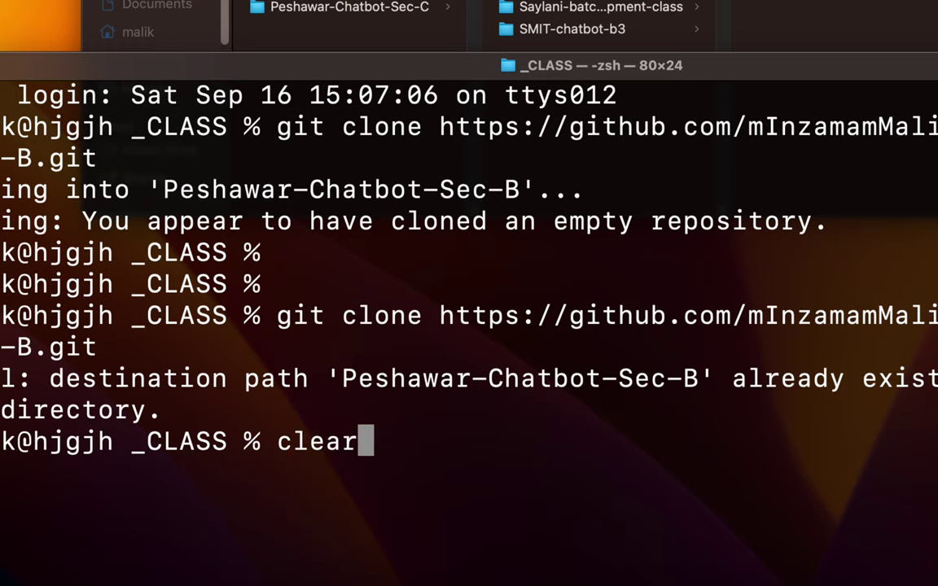
key(Return)
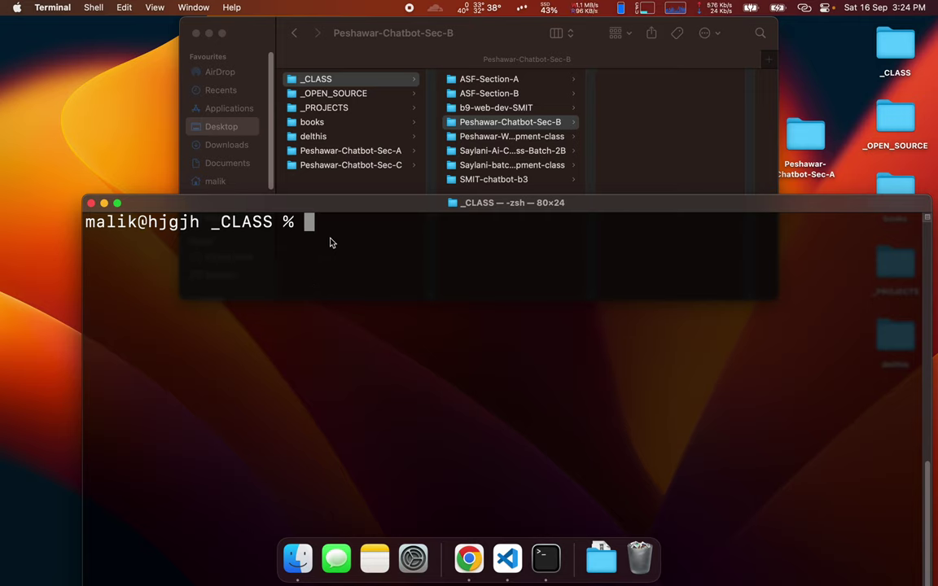
text(cls)
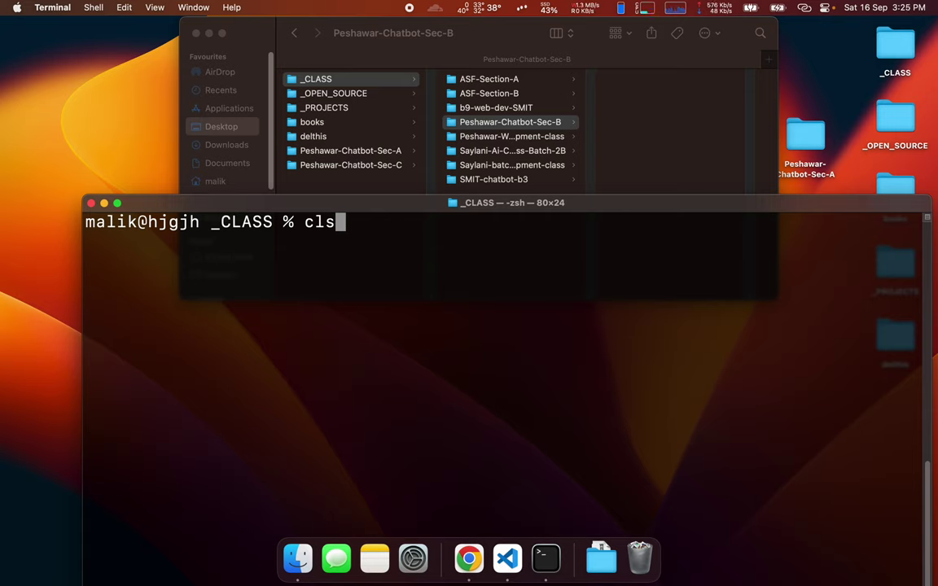
key(BackSpace)
key(BackSpace)
key(BackSpace)
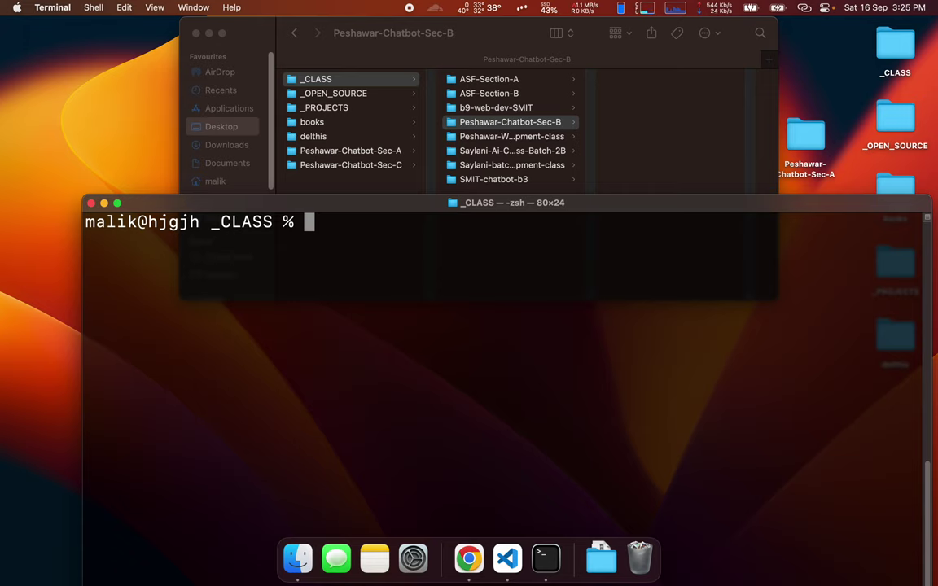
drag(356, 206, 356, 188)
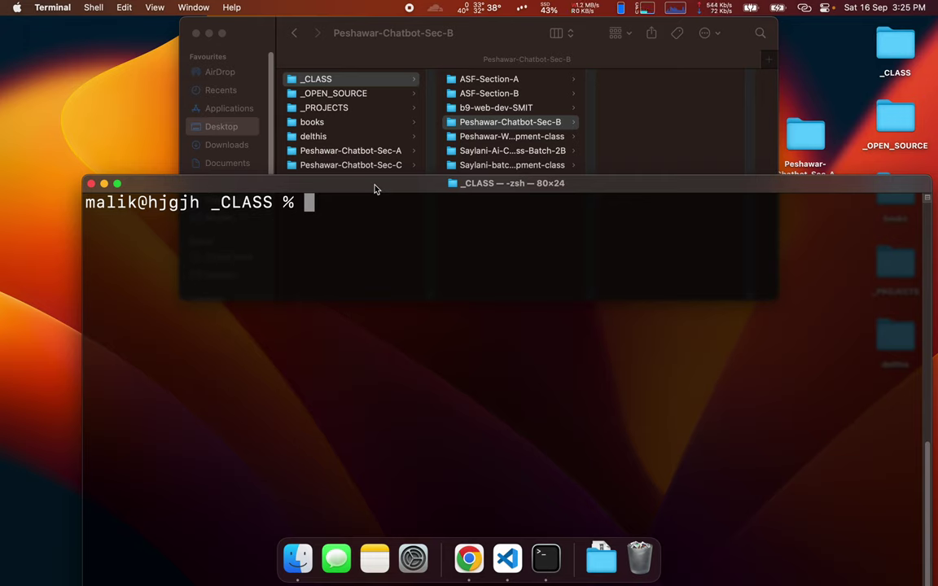
mouse_move(374, 189)
mouse_down()
mouse_move(375, 220)
mouse_move(375, 203)
mouse_up()
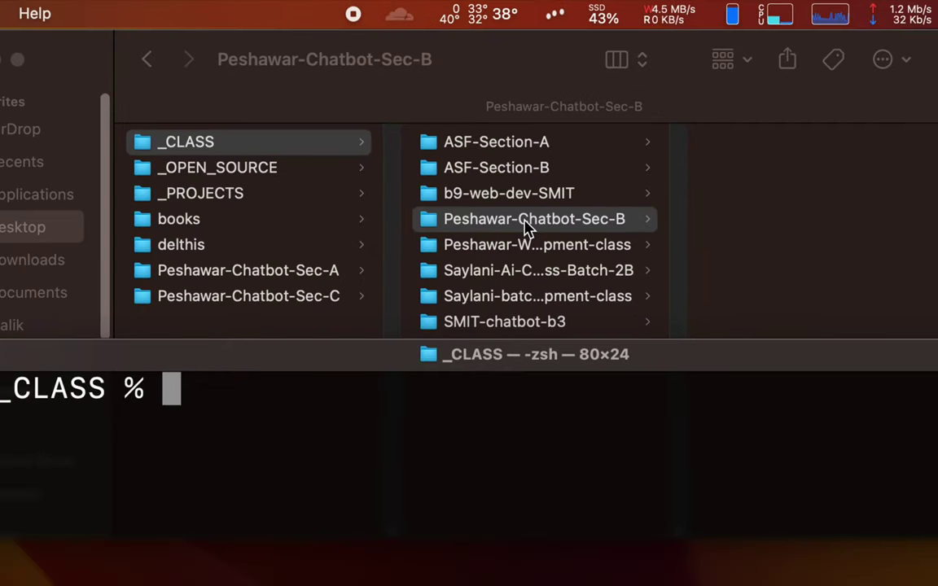
- Point out the cloned Peshawar-Chatbot-Sec-B folder in Finder by opening its name for editing, leave it unrenamed, and return to Terminal
click(508, 226)
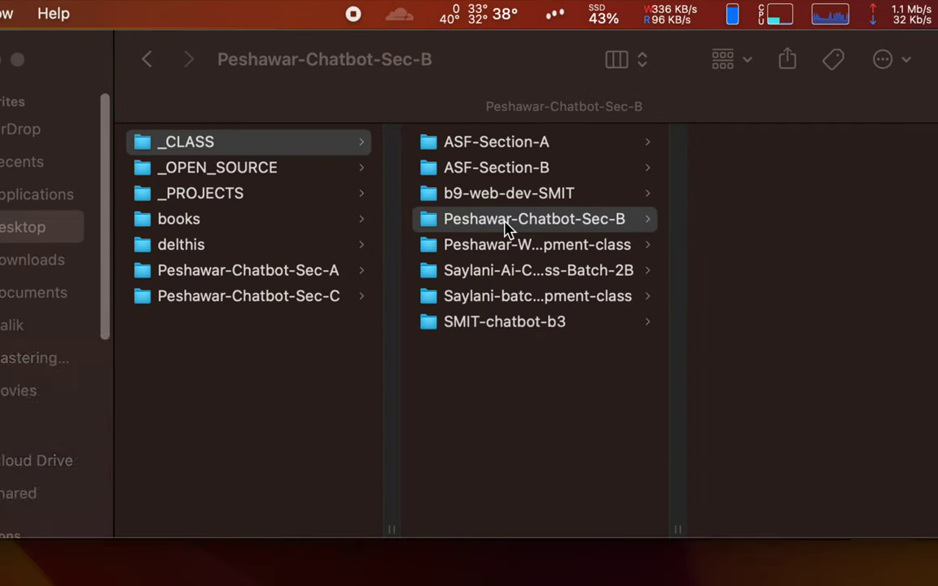
key(Return)
click(504, 220)
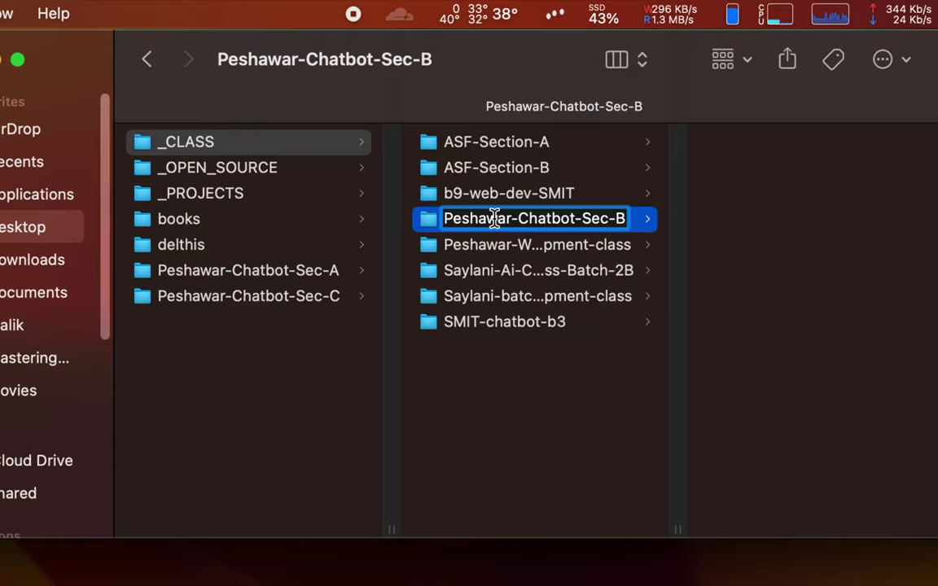
click(480, 366)
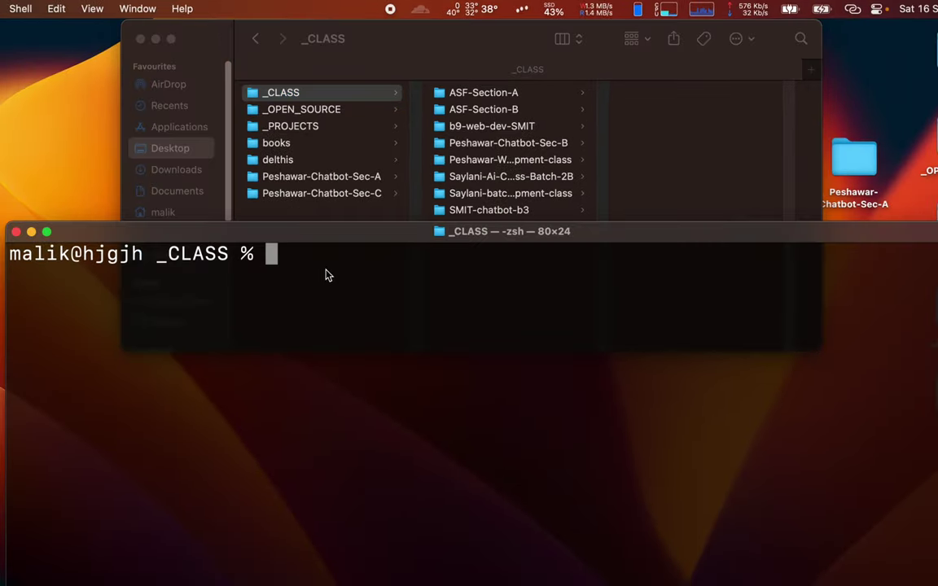
- Begin a cd command, list the folders available inside _CLASS, and highlight the whole list and the Peshawar-Chatbot-Sec-B entry
text(cd)
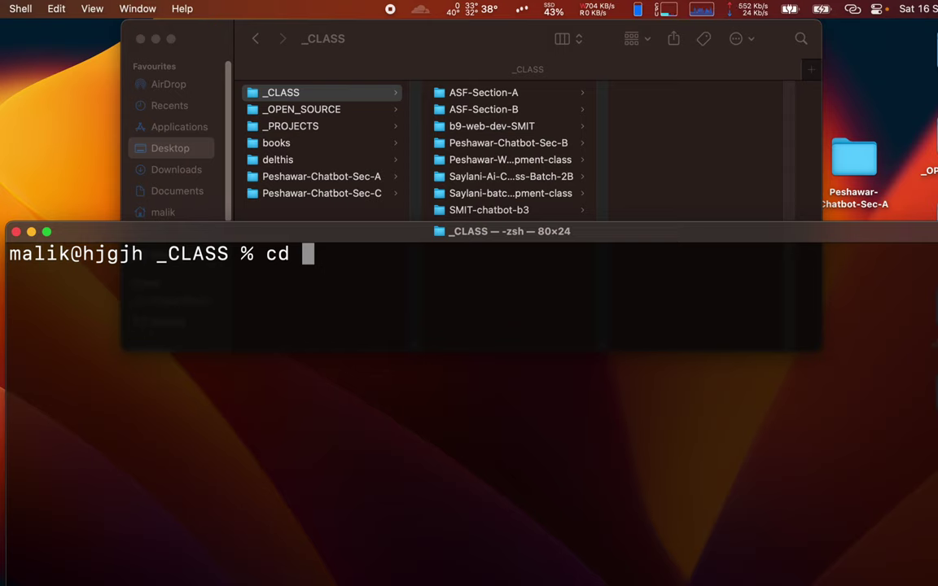
key(Tab)
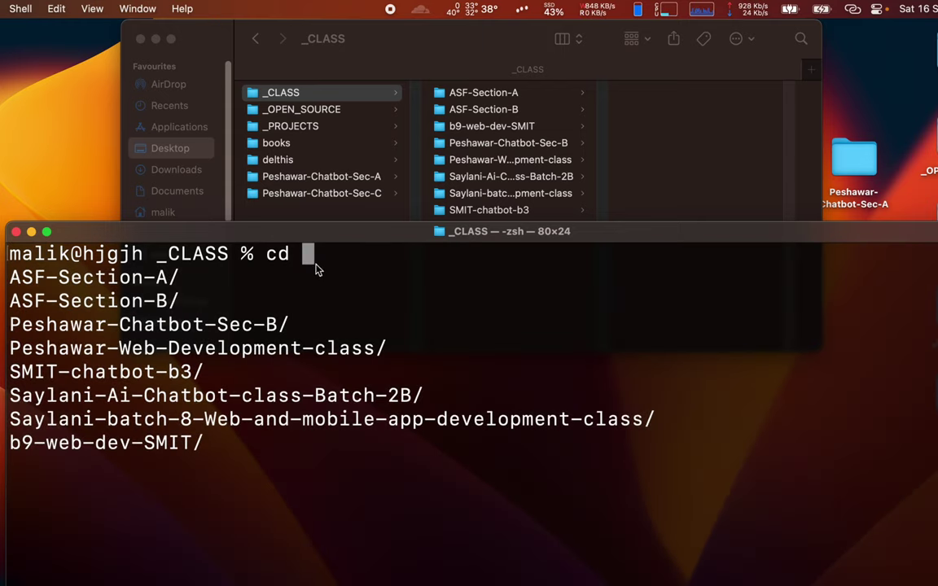
double_click(276, 254)
click(319, 259)
drag(13, 279, 217, 445)
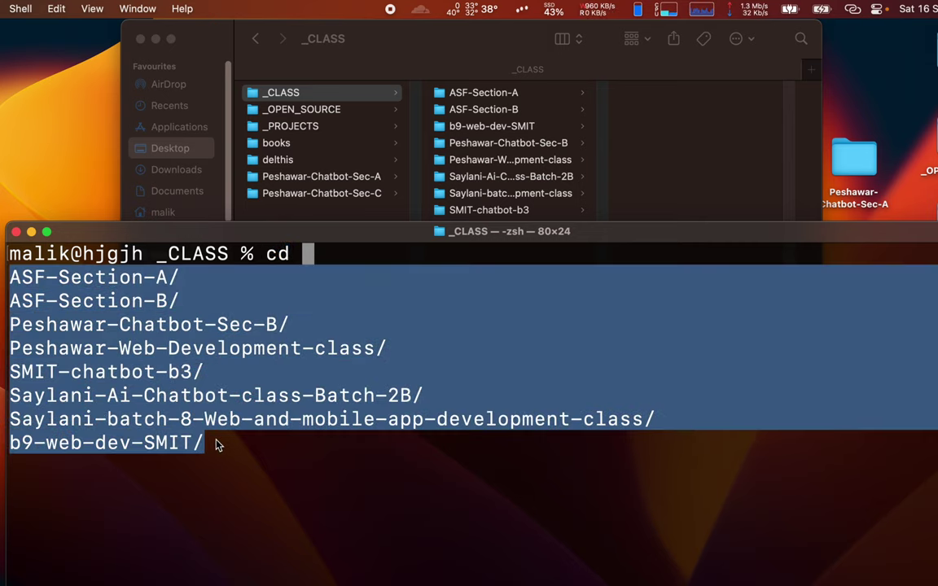
click(316, 262)
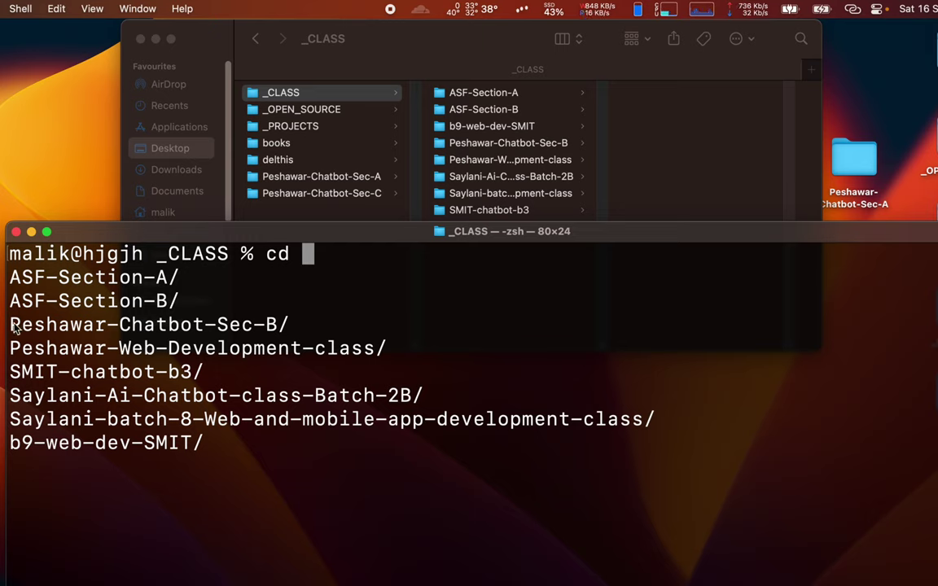
drag(10, 324, 316, 327)
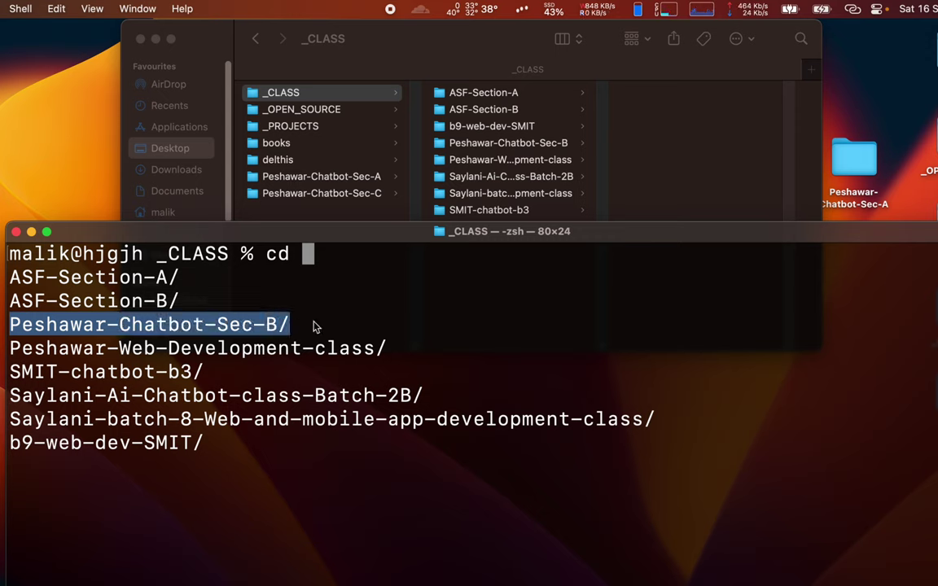
click(315, 327)
- Autocomplete the cd path from Pes to Peshawar- and list the folders that match this prefix
text(Pes)
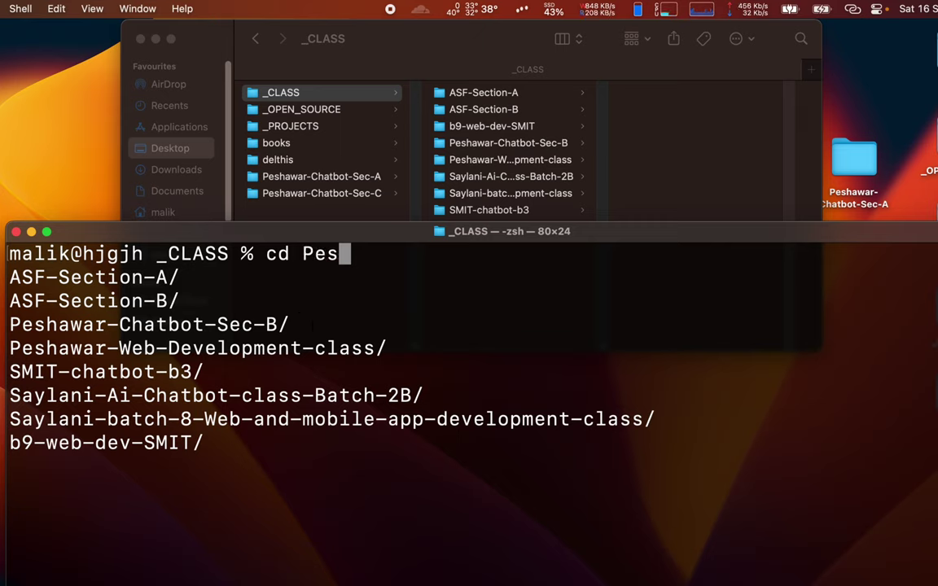
key(Tab)
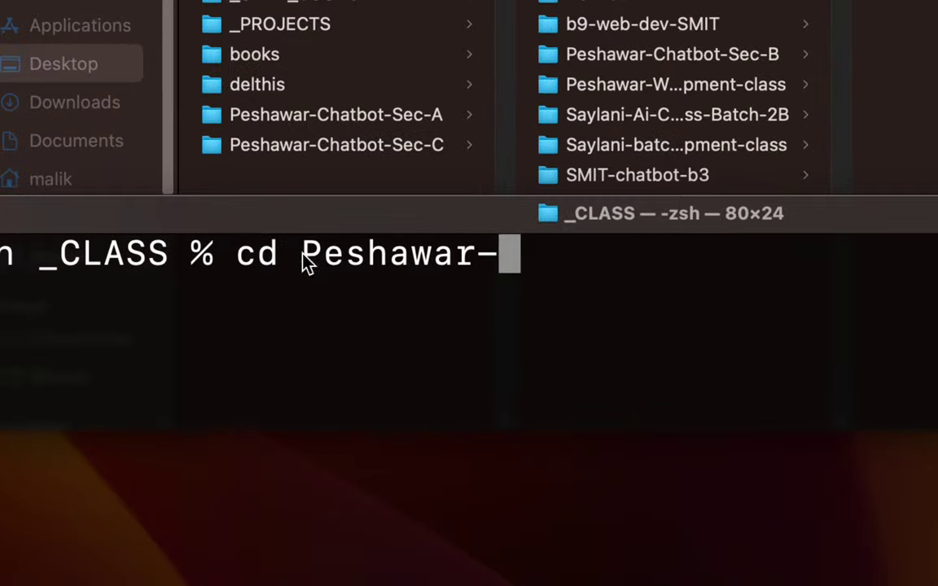
drag(303, 258, 513, 260)
click(509, 261)
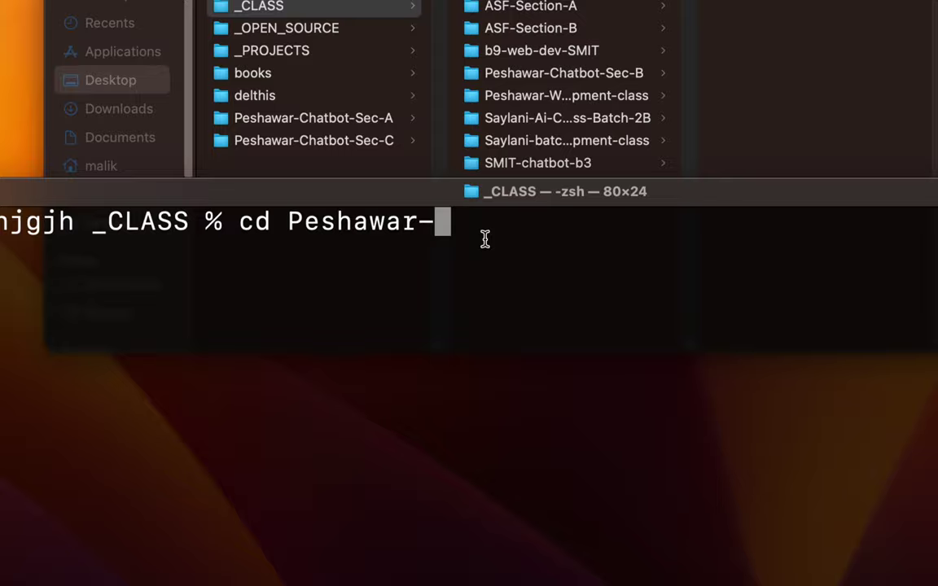
key(Tab)
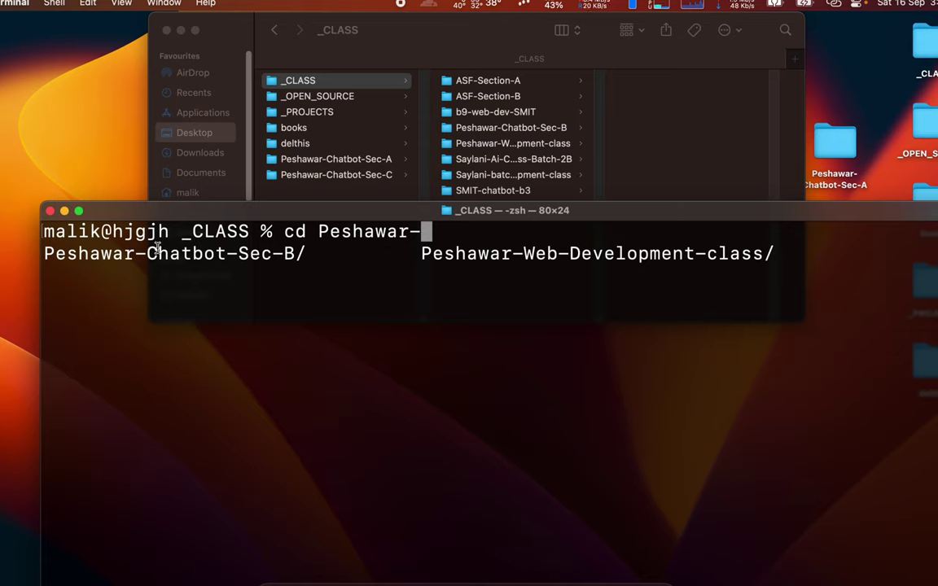
- Point out where the two matching folder names differ, complete the path to Peshawar-Chatbot-Sec-B, and run the cd command
drag(46, 254, 200, 253)
click(201, 252)
drag(408, 264, 476, 254)
double_click(528, 254)
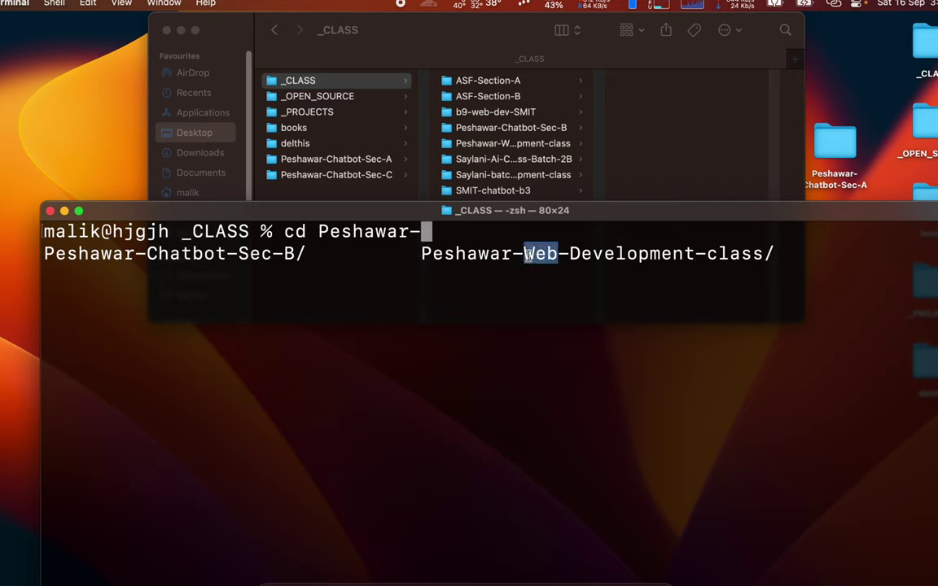
click(446, 233)
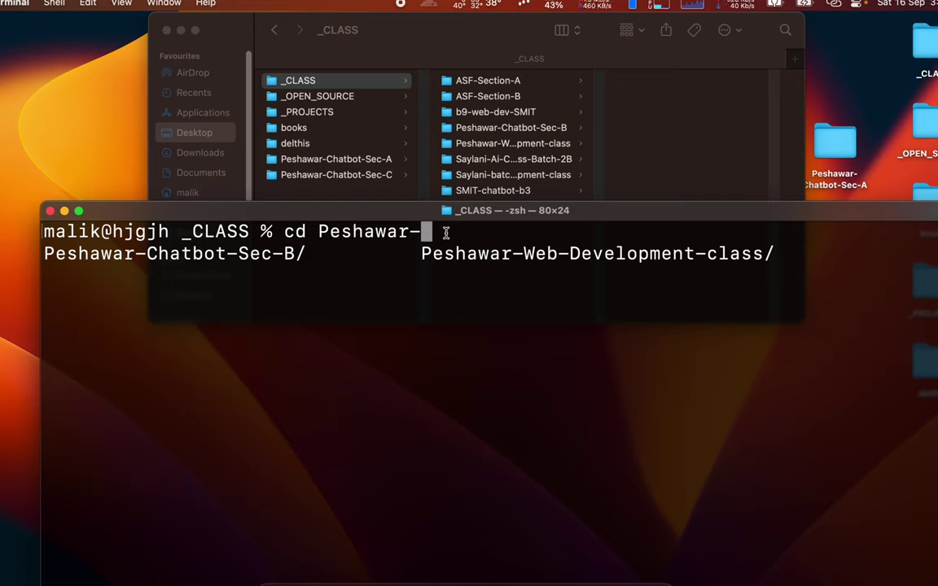
text(C)
key(Tab)
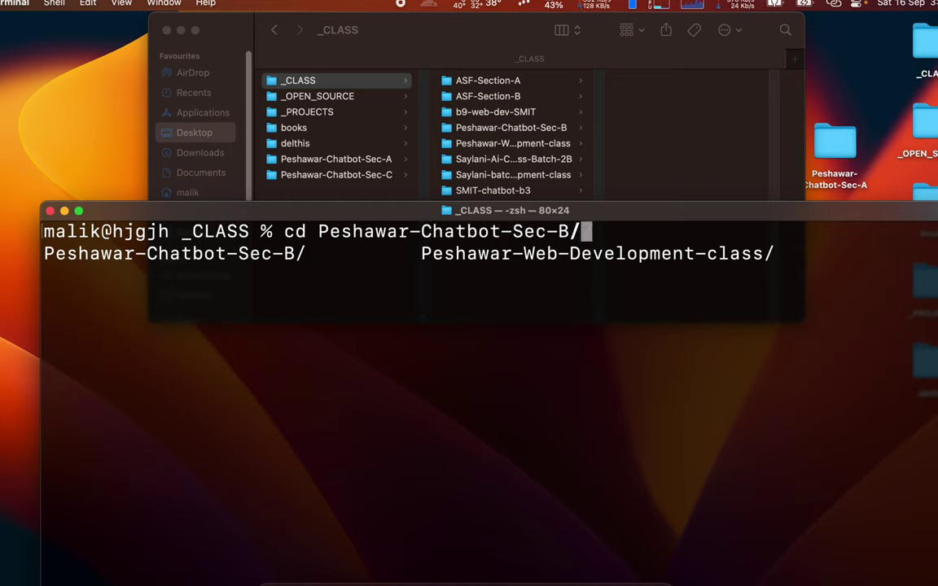
key(Return)
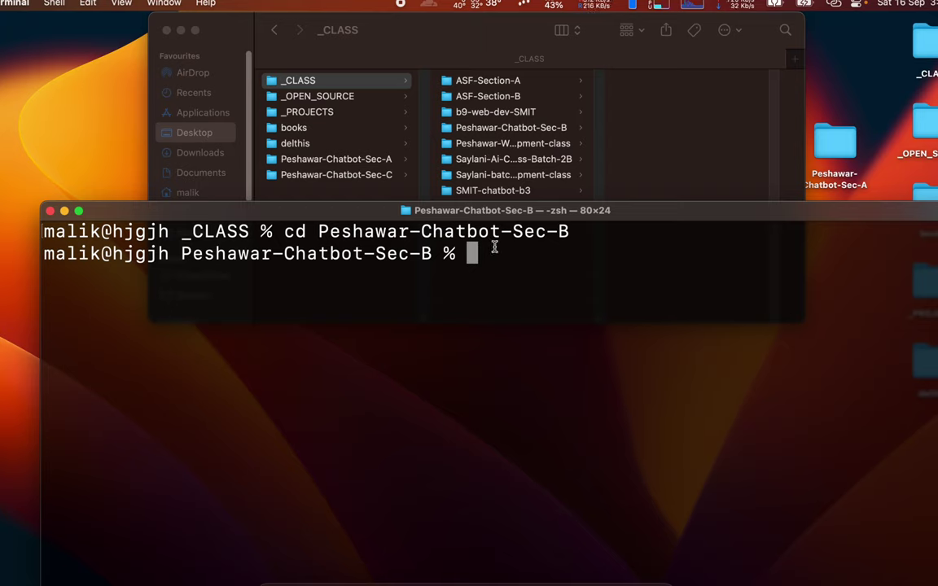
- Output two empty prompt lines and highlight the current folder name, Peshawar-Chatbot-Sec-B, in the latest prompt
key(Return)
key(Return)
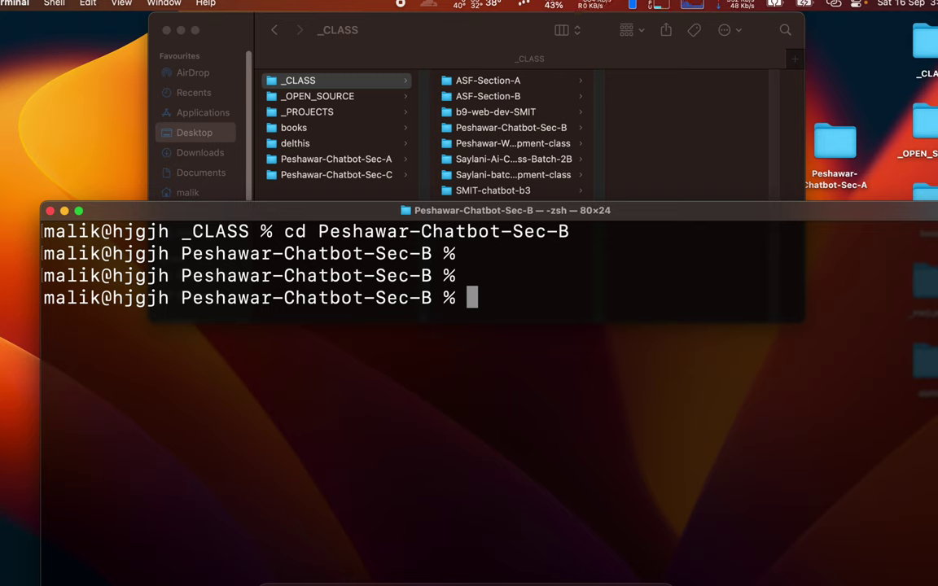
drag(180, 295, 434, 299)
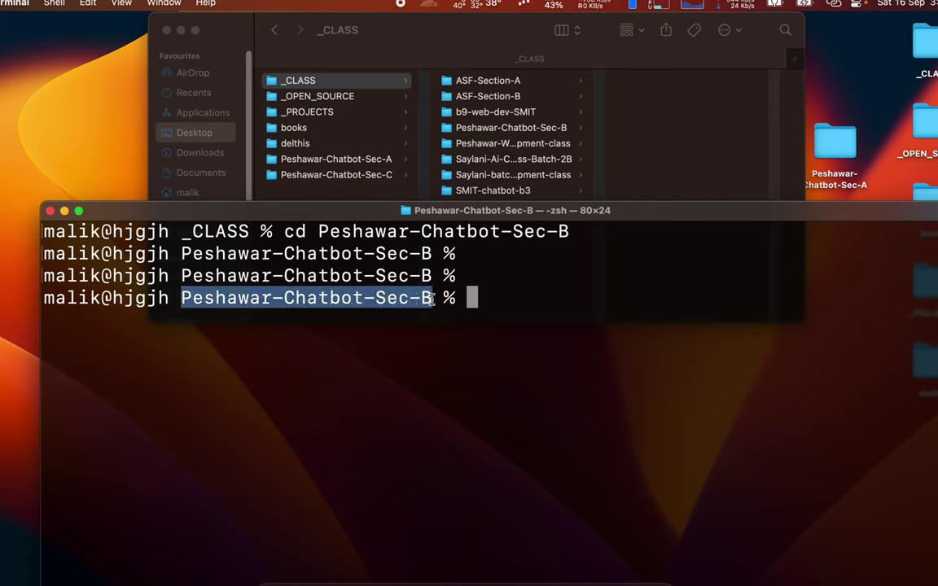
click(432, 299)
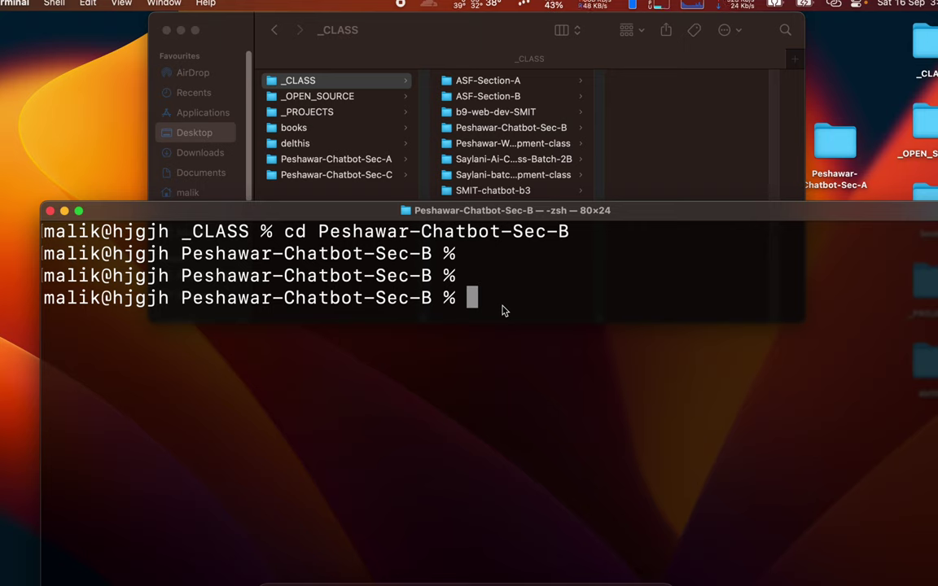
text(code .)
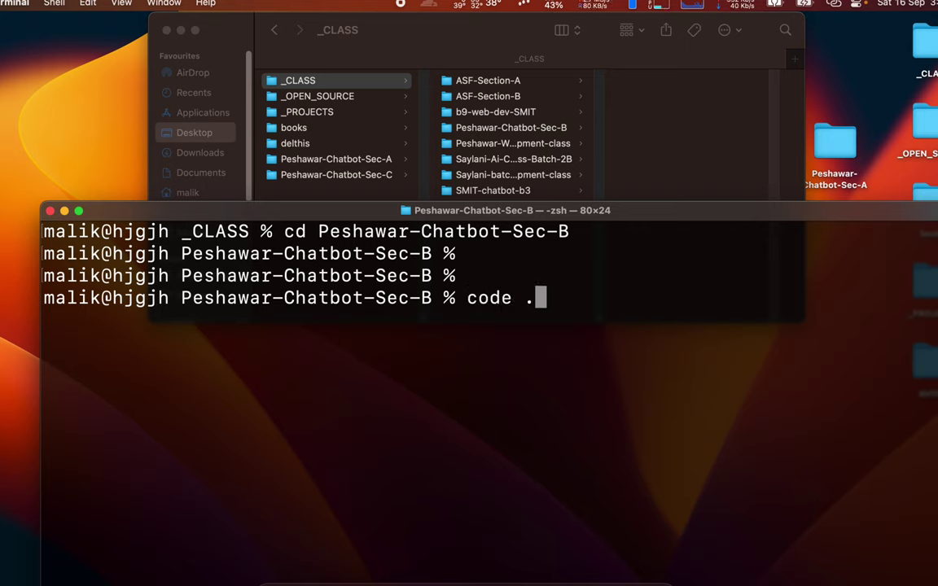
drag(468, 304, 573, 301)
click(573, 302)
drag(458, 298, 570, 303)
click(569, 303)
key(BackSpace)
key(BackSpace)
key(BackSpace)
key(BackSpace)
key(BackSpace)
key(BackSpace)
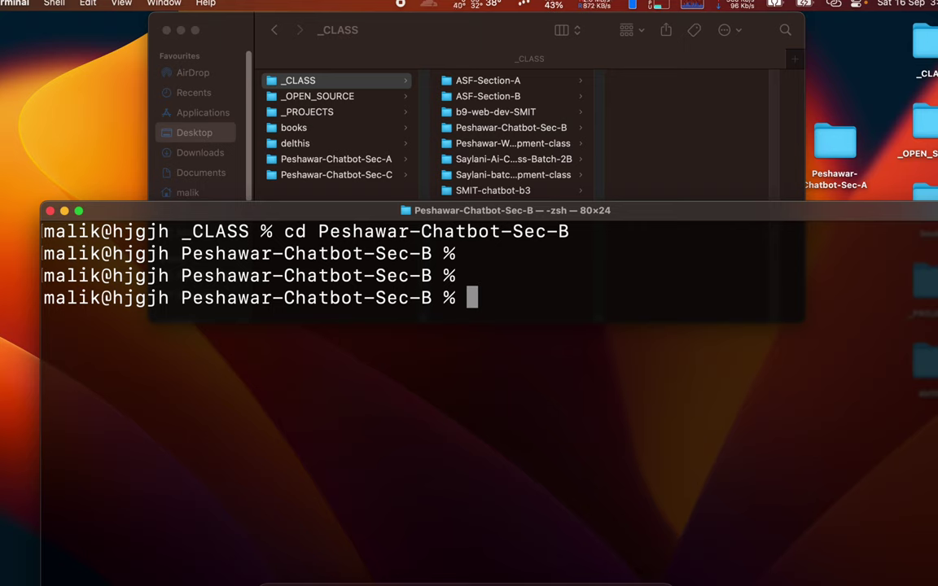
- Open the current Peshawar-Chatbot-Sec-B folder in VS Code with code ., highlighting the command and folder name before running it
text(code .)
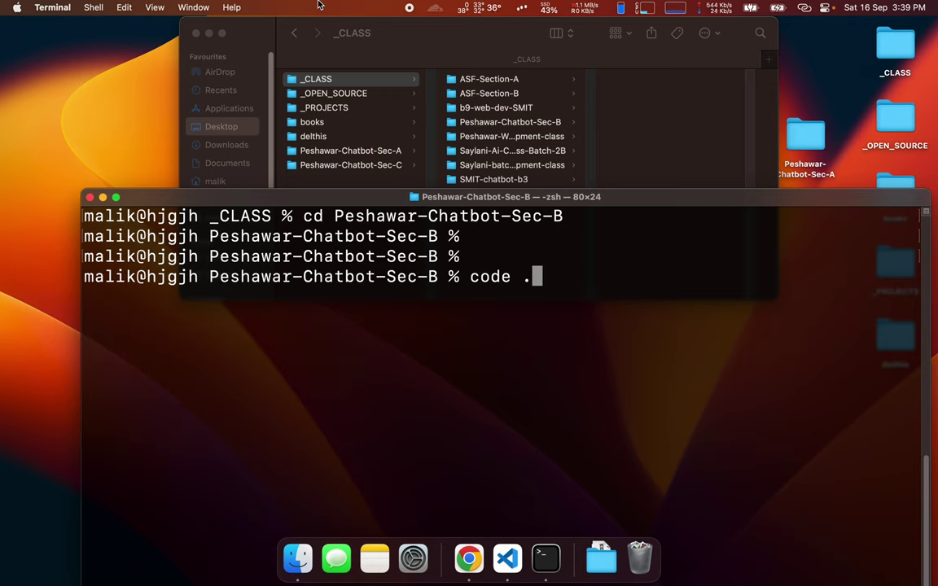
drag(469, 279, 538, 276)
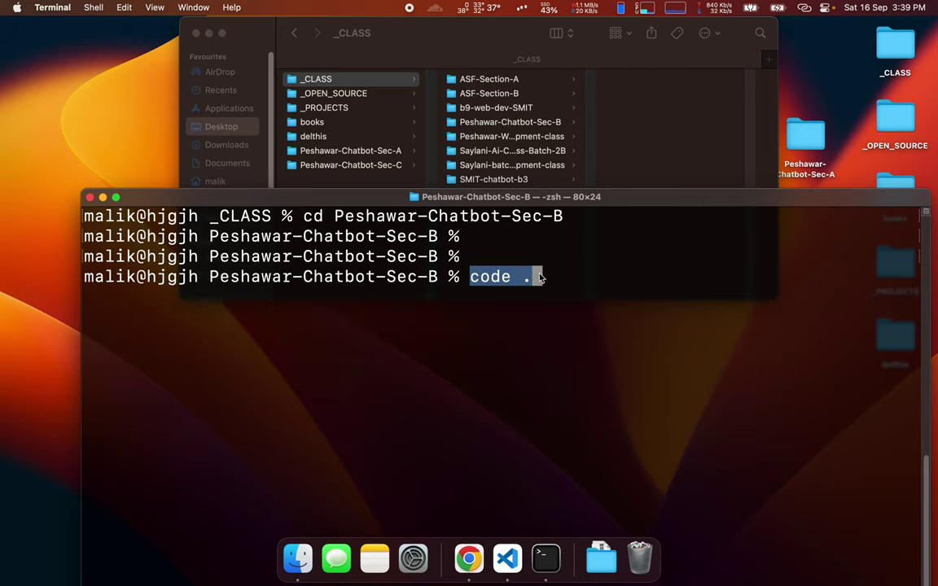
click(544, 277)
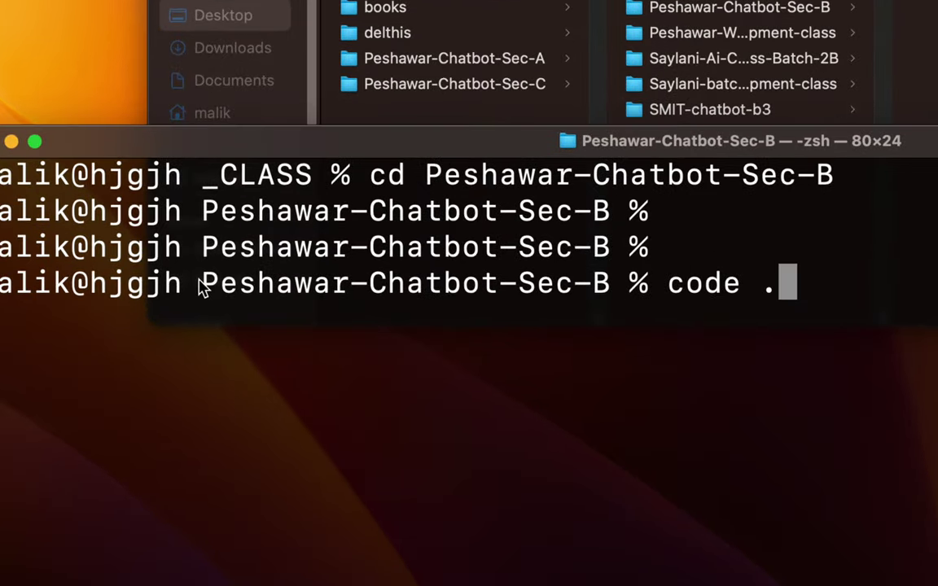
drag(203, 282, 612, 298)
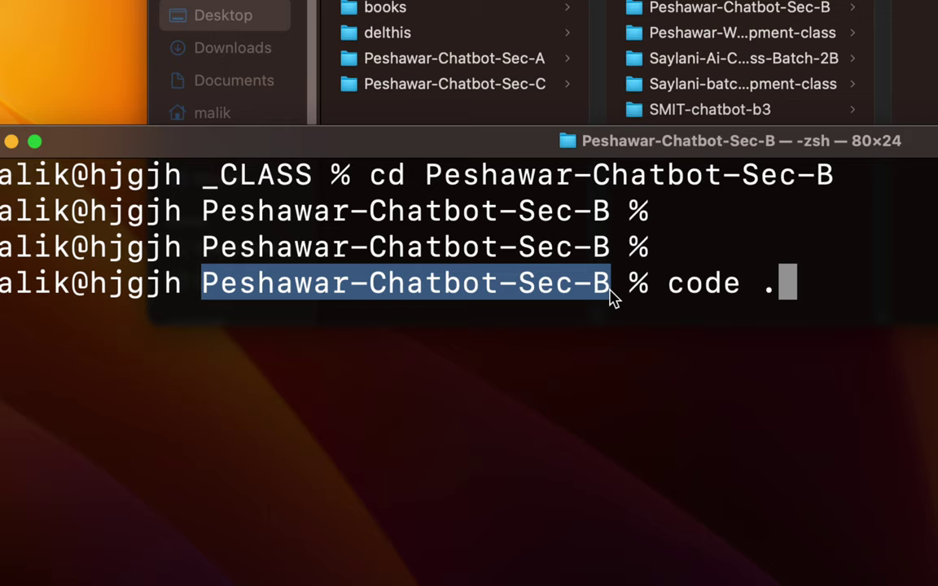
click(799, 287)
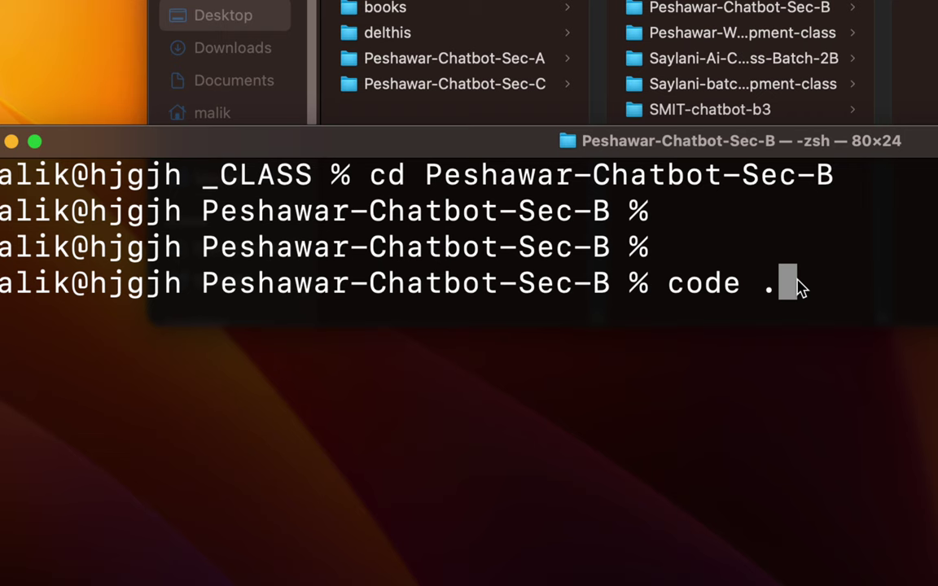
key(Return)
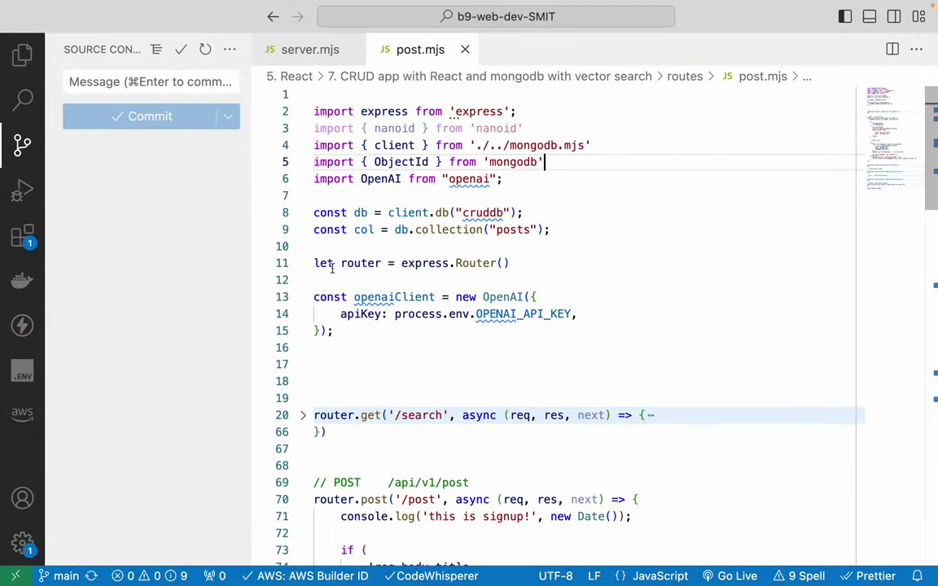
- Close the post.mjs and server.mjs editors in the b9-web-dev-SMIT window and return to the Peshawar-Chatbot-Sec-B window
key(ctrl+Left)
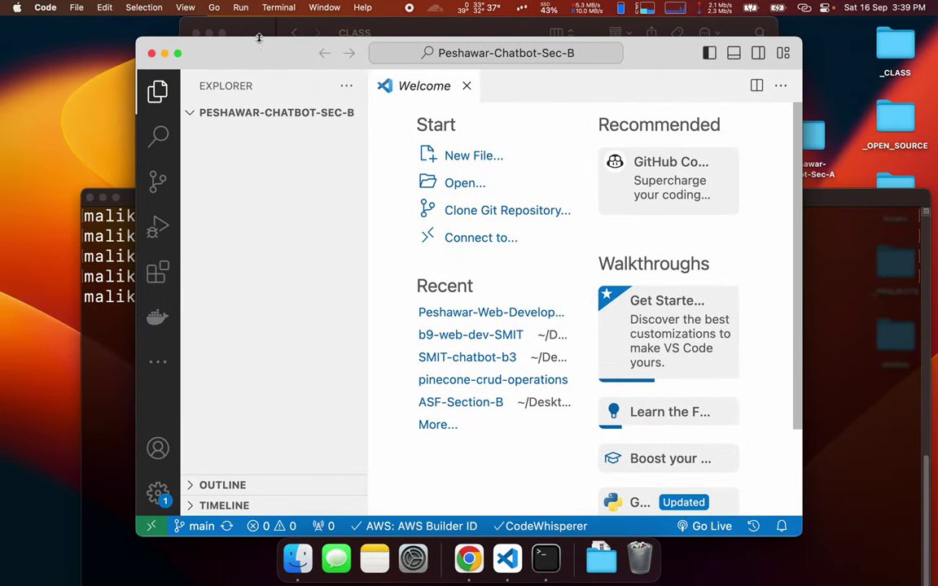
drag(231, 53, 201, 51)
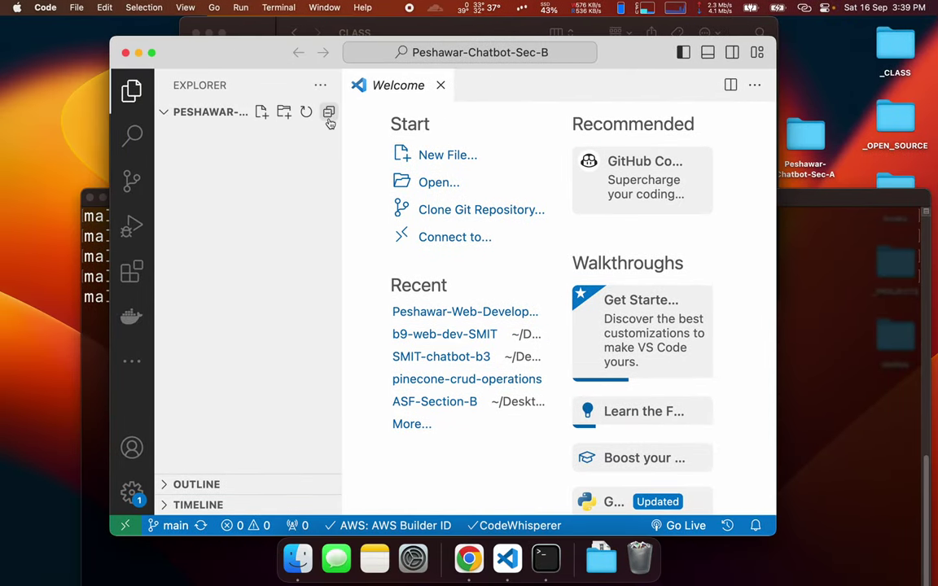
key(ctrl+Right)
key(super+w)
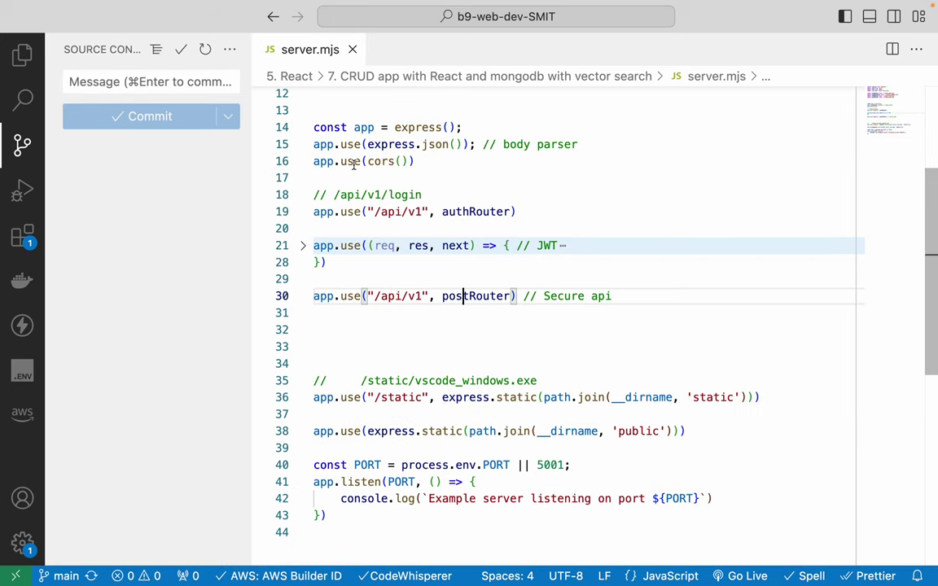
key(super+w)
key(ctrl+Left)
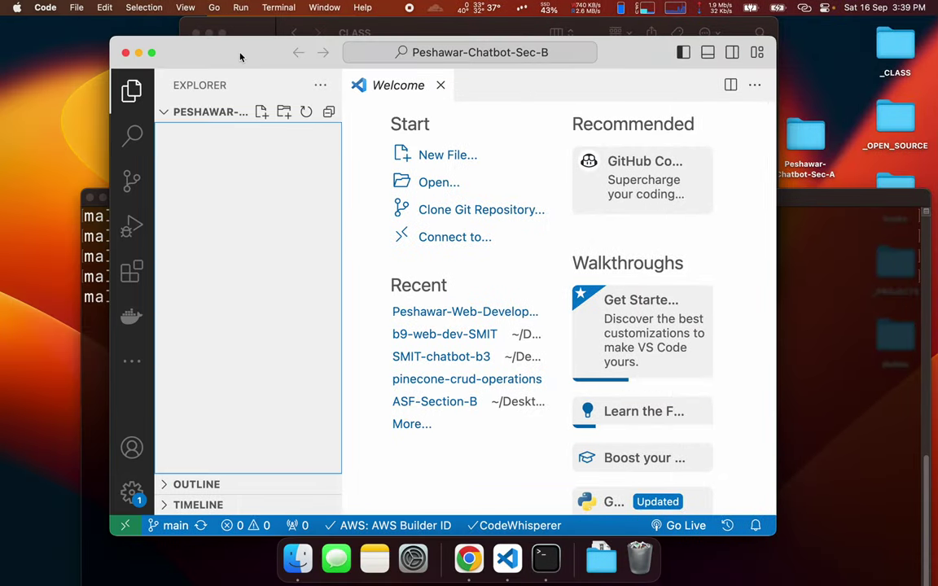
- Move the VS Code window aside to show the executed code . command in Terminal, and bring VS Code back over it
drag(241, 56, 391, 433)
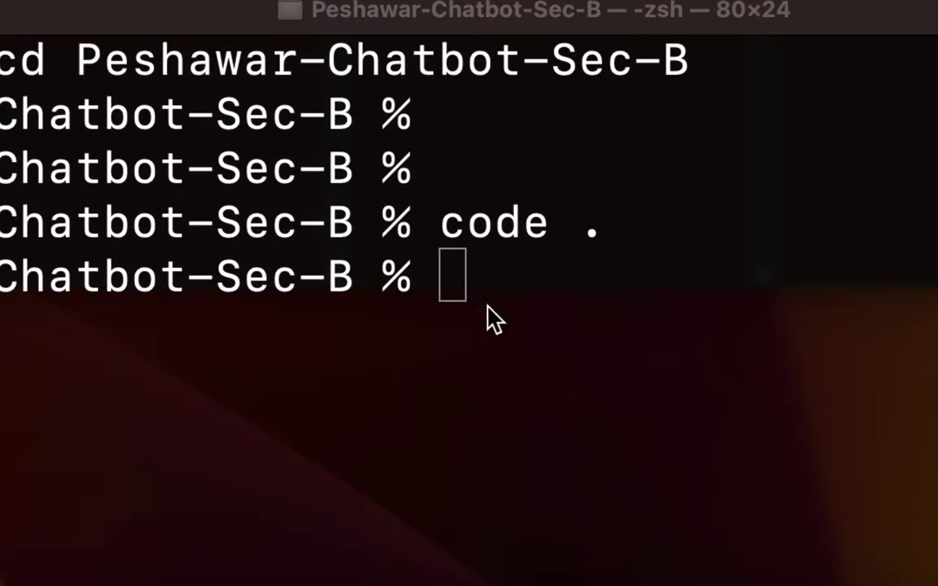
click(530, 279)
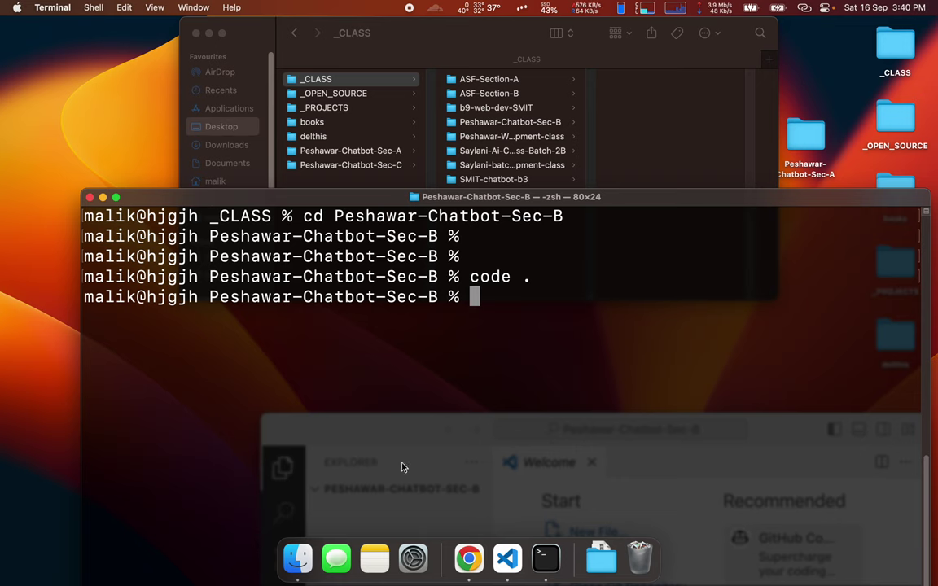
click(506, 558)
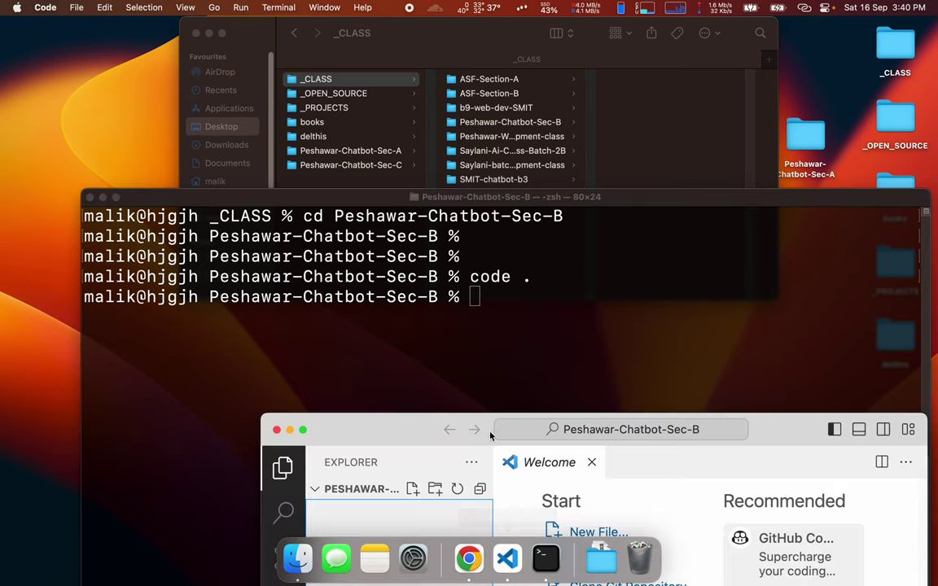
drag(372, 422, 258, 137)
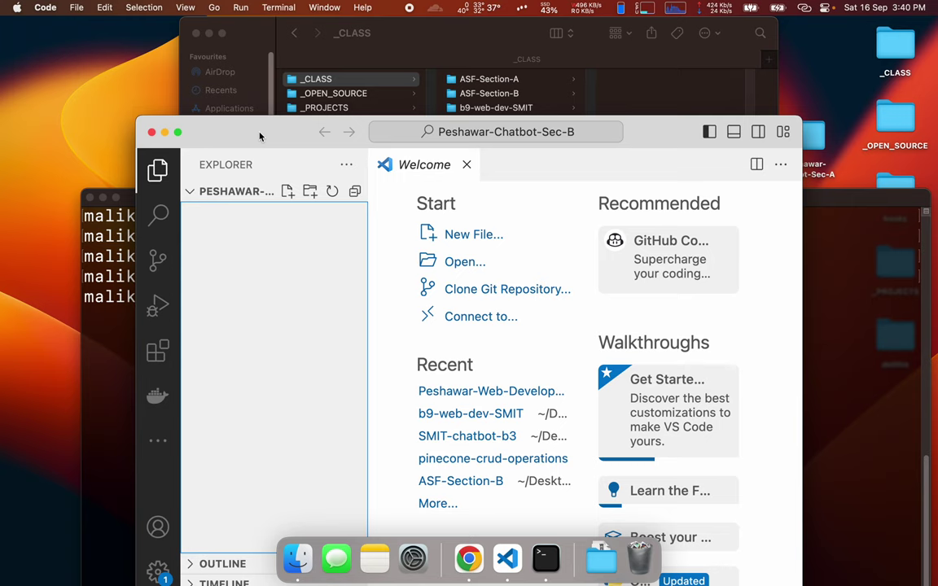
drag(257, 135, 186, 87)
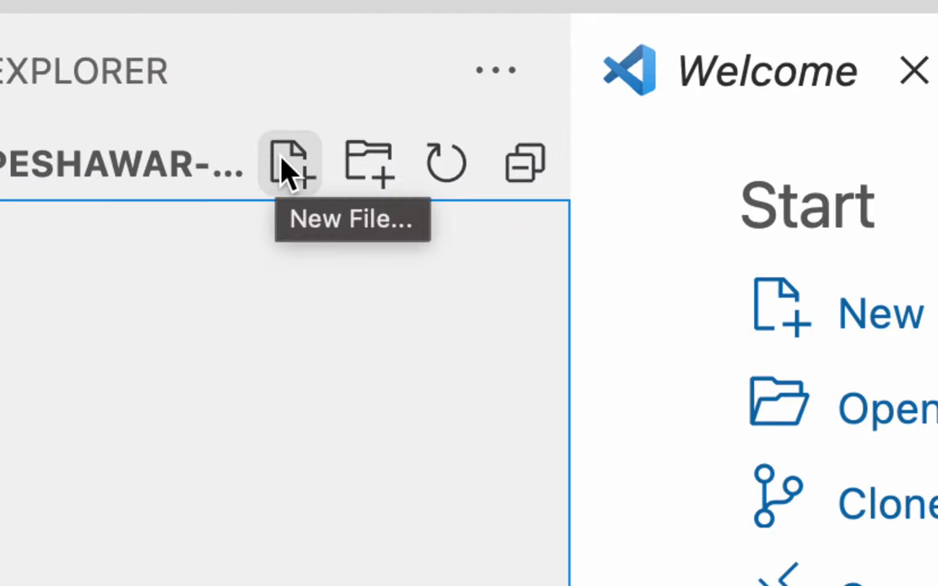
- Create a new file named myfile.txt in the Peshawar-Chatbot-Sec-B project folder and open it in the editor
click(289, 166)
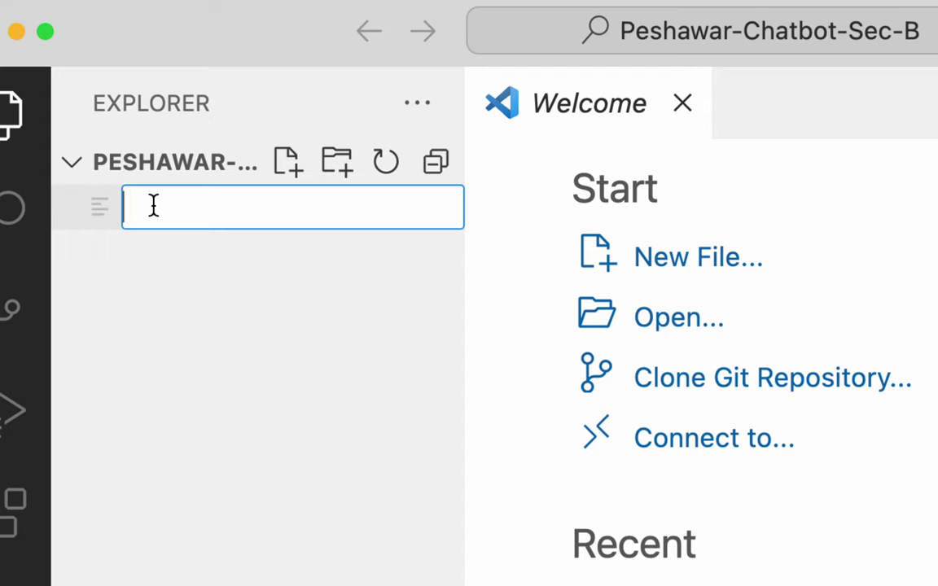
text(myfirst)
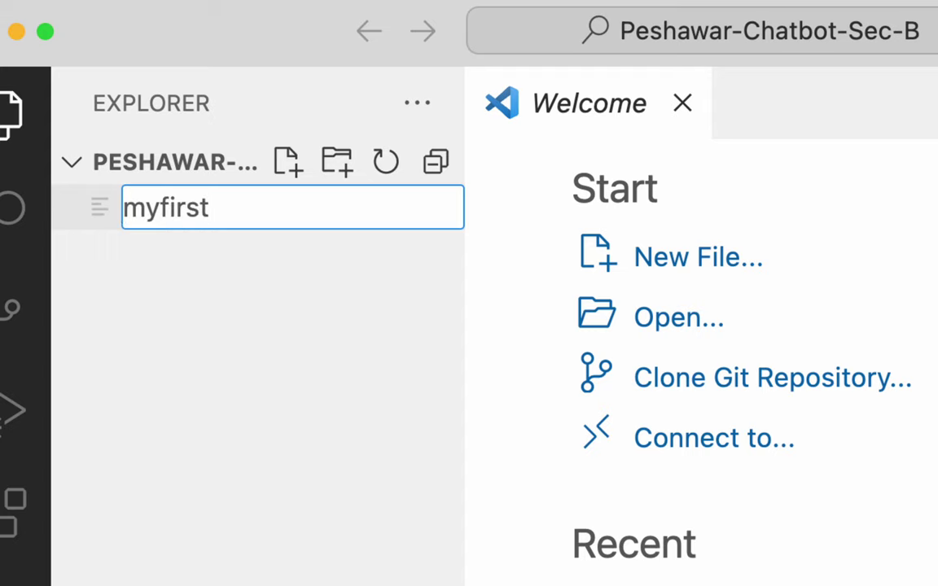
text(file)
key(BackSpace)
key(BackSpace)
key(BackSpace)
key(BackSpace)
key(BackSpace)
key(BackSpace)
key(BackSpace)
text(le.txt)
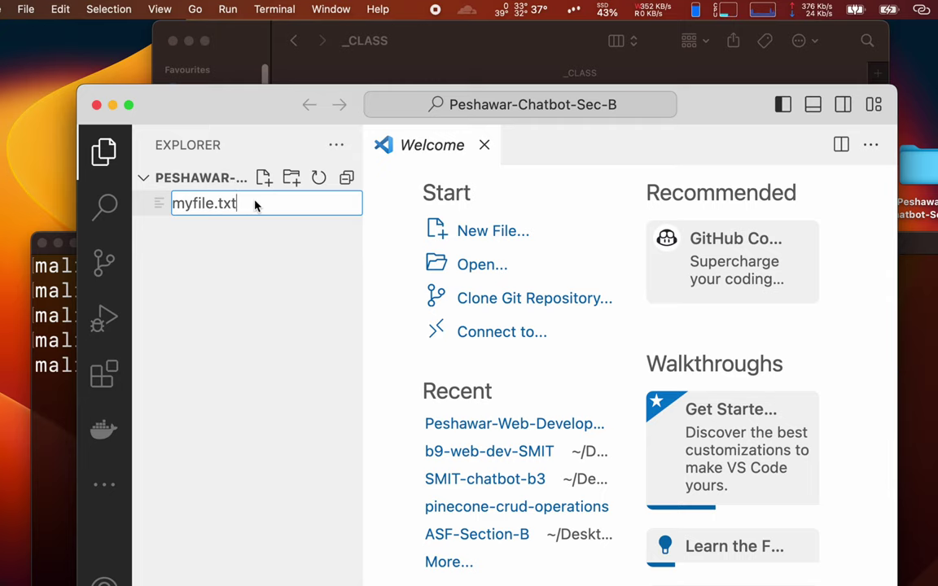
key(Return)
click(268, 206)
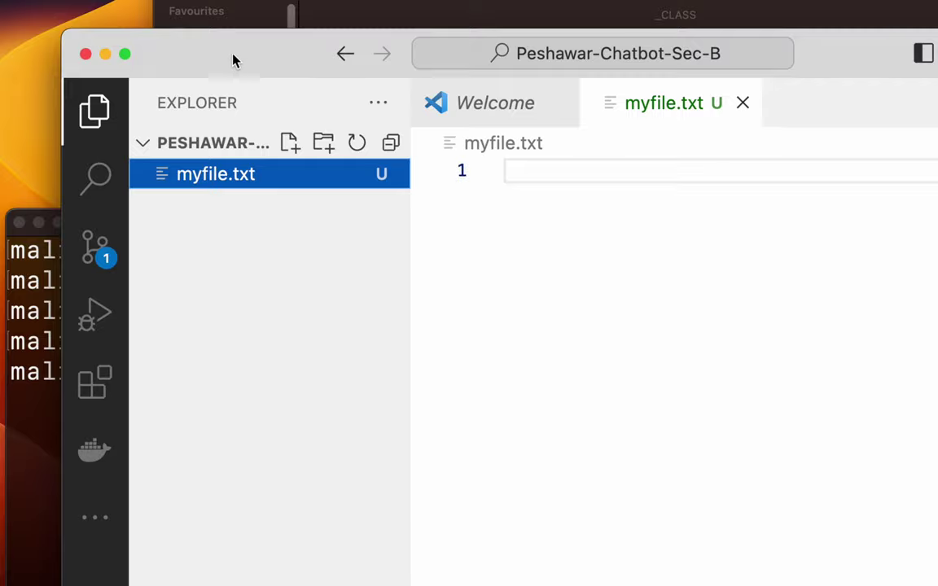
- Move the VS Code window aside and check the contents of the Peshawar-Chatbot-Sec-B folder in Finder for myfile.txt
drag(234, 59, 232, 287)
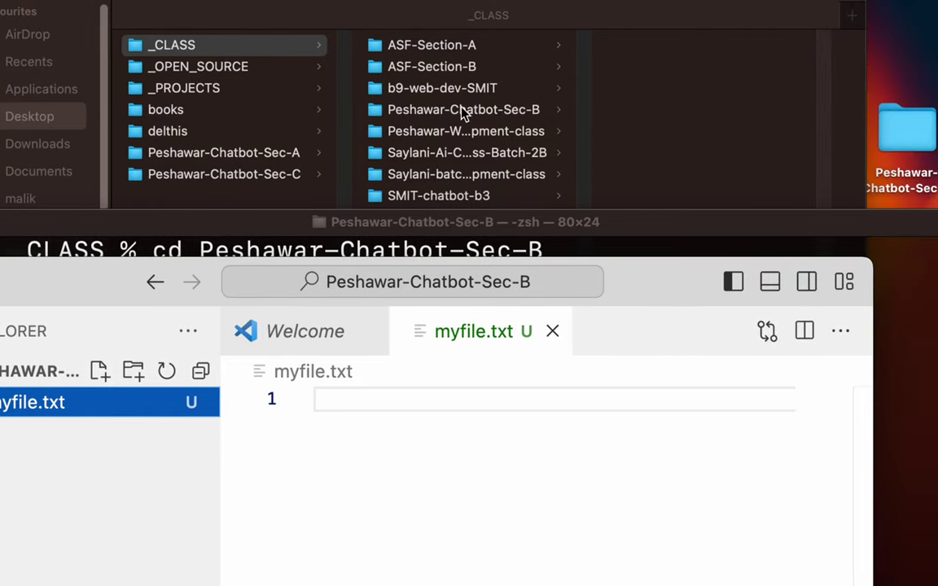
click(649, 109)
click(461, 111)
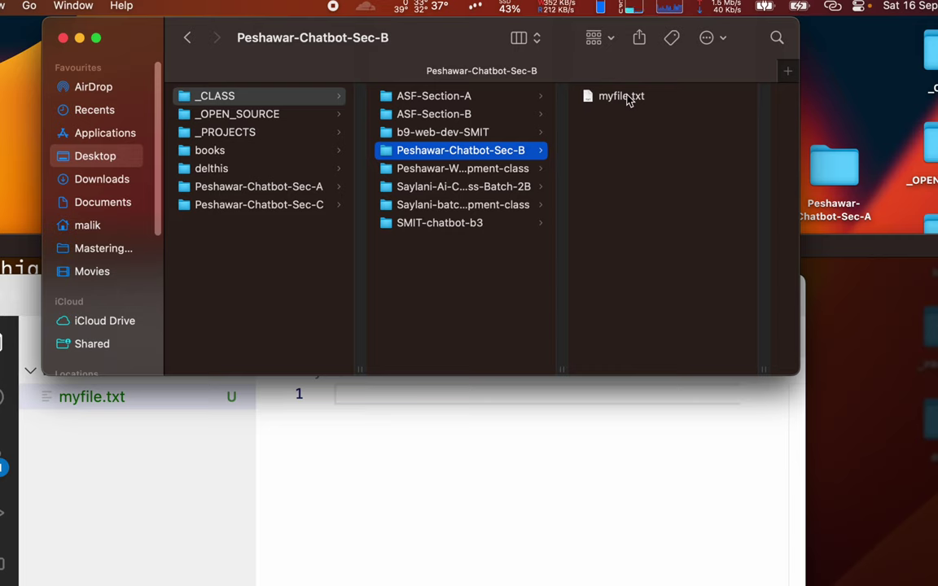
right_click(617, 144)
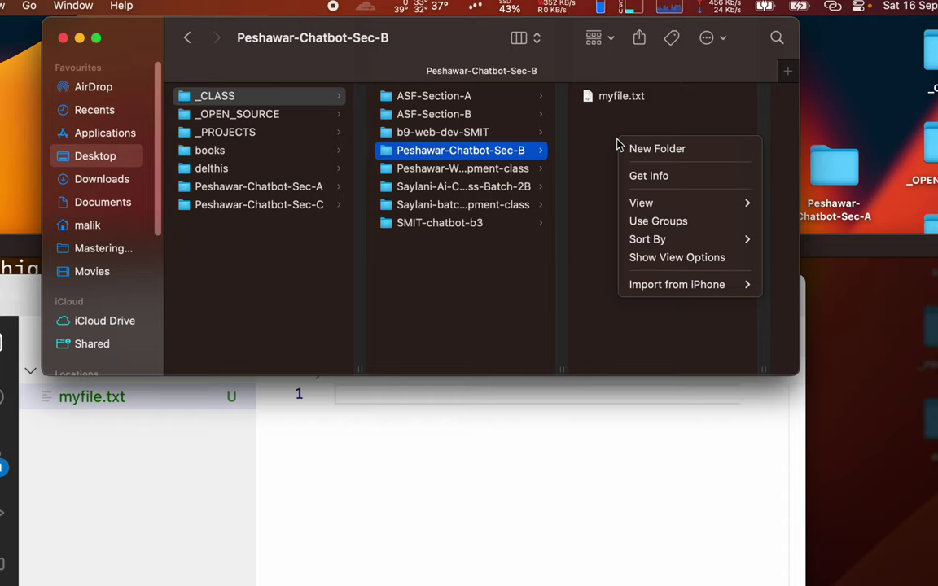
click(546, 122)
- Return to the VS Code window, bring it back over Finder, and close the Welcome page
click(456, 392)
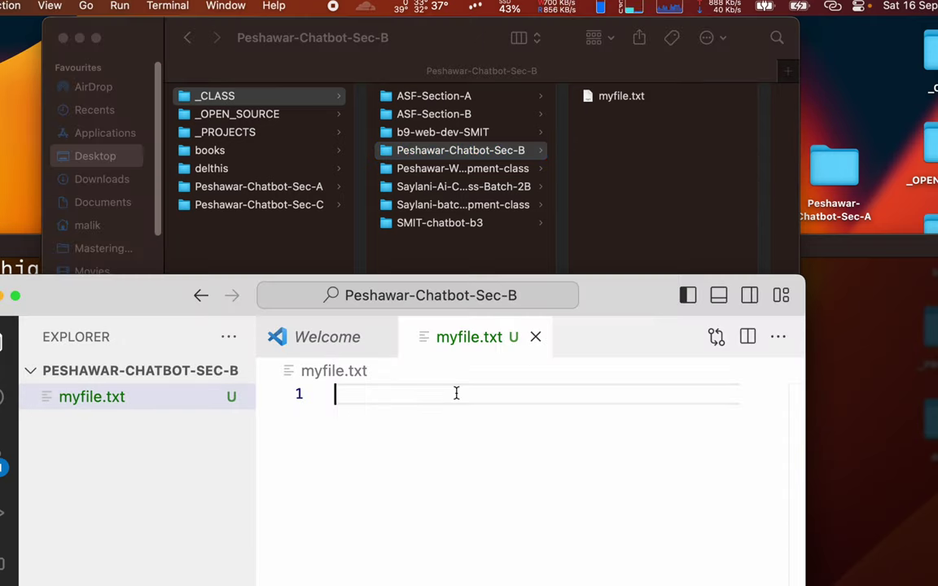
drag(129, 303, 233, 157)
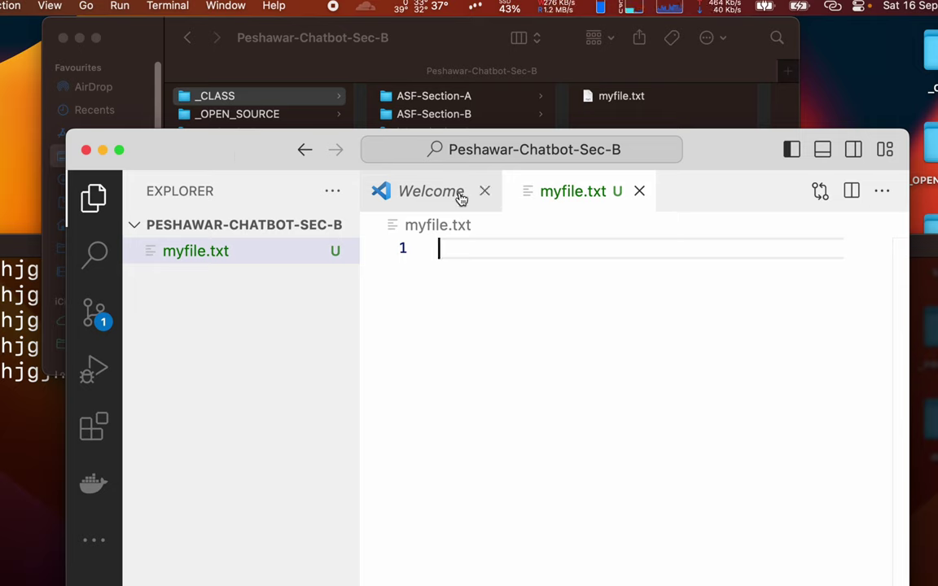
click(485, 192)
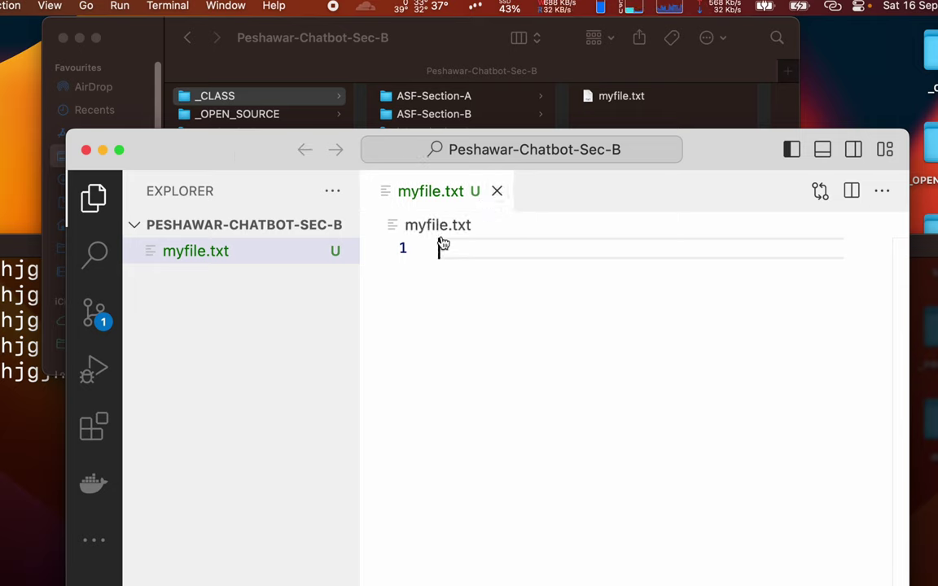
- Write "this is my first file" on line 1 of myfile.txt and save the file
text(this )
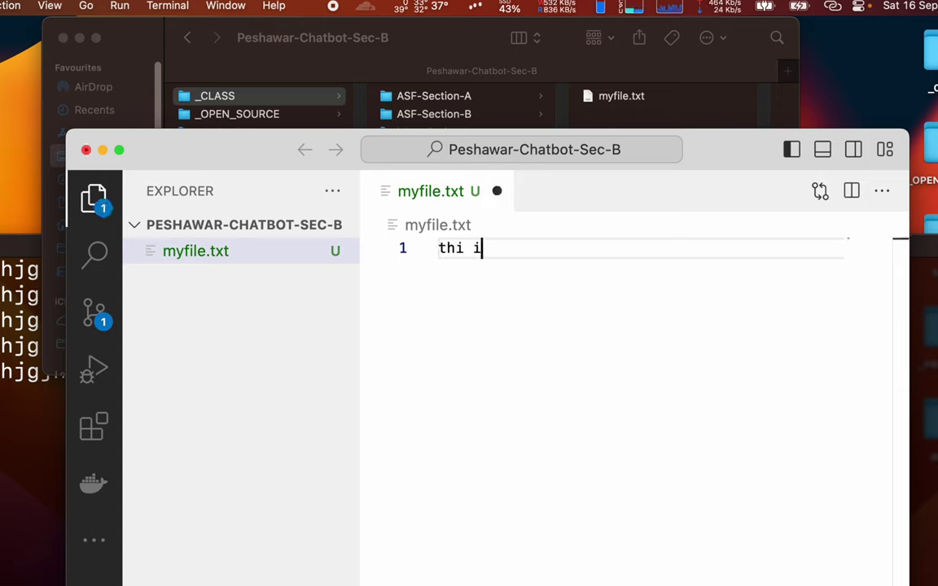
text(is my fi)
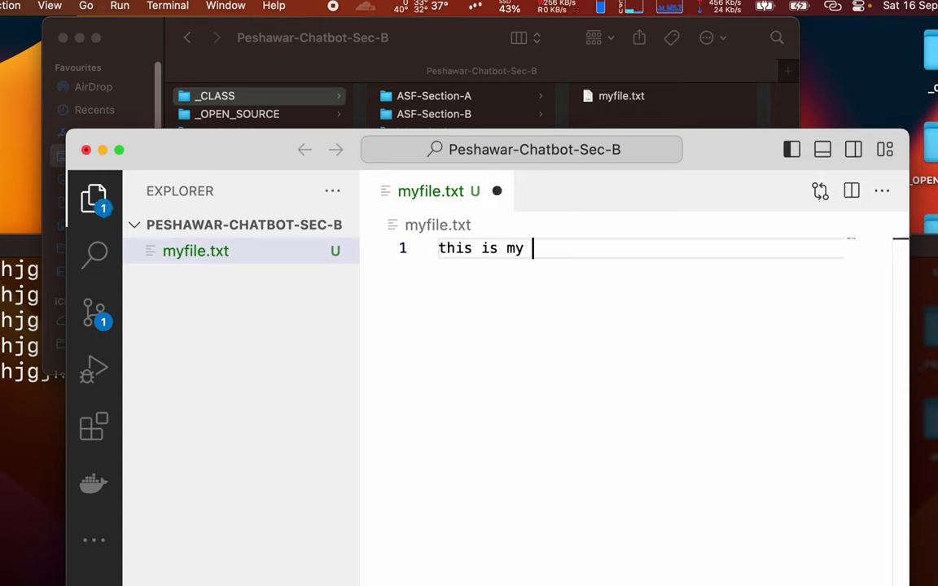
key(BackSpace)
key(BackSpace)
text(first)
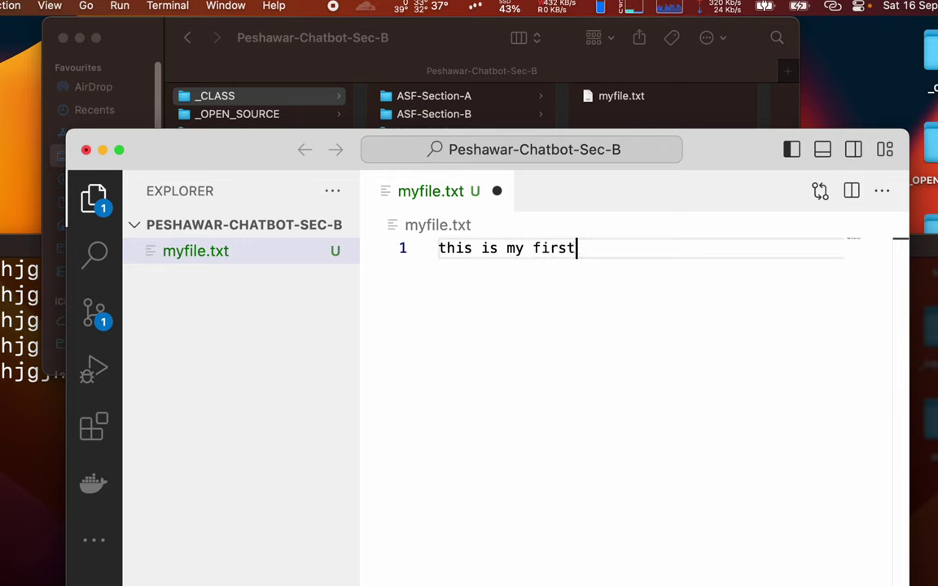
text( file)
key(super+s)
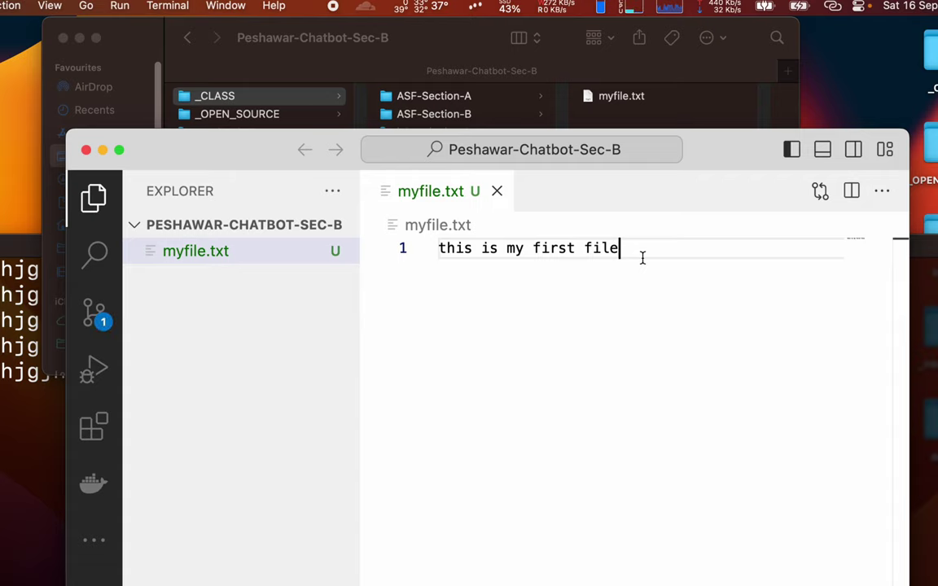
- Add a period to the end of the sentence in myfile.txt and save the file again
key(BackSpace)
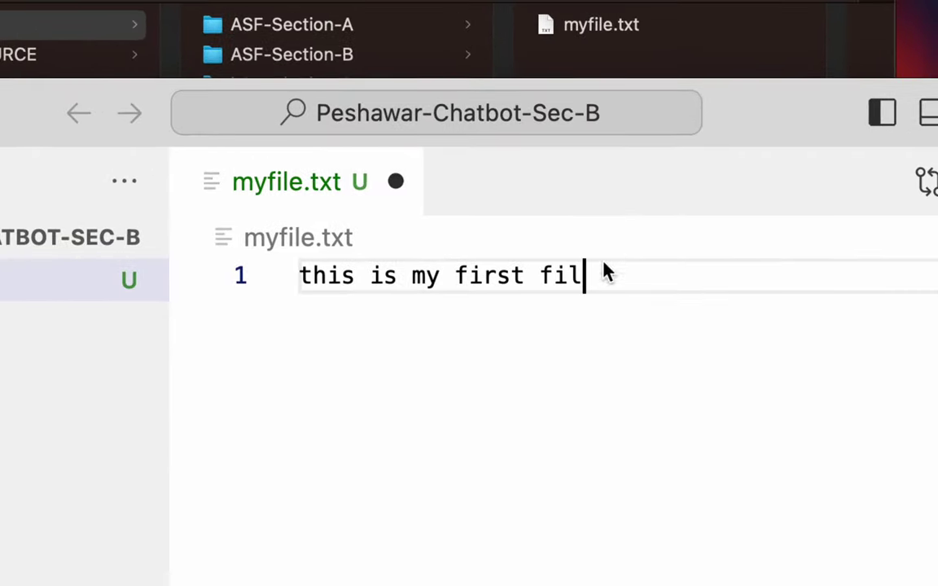
text(e.)
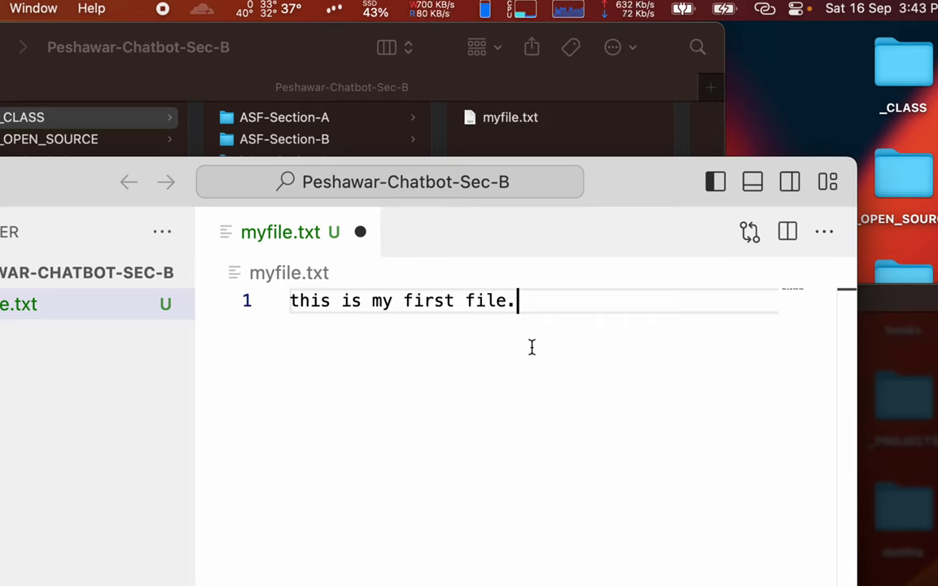
key(super+s)
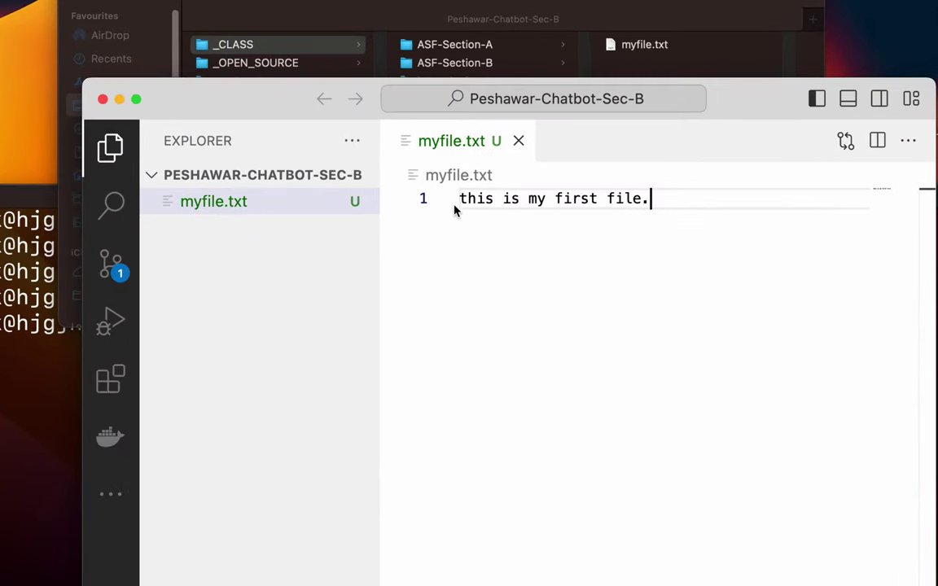
click(496, 198)
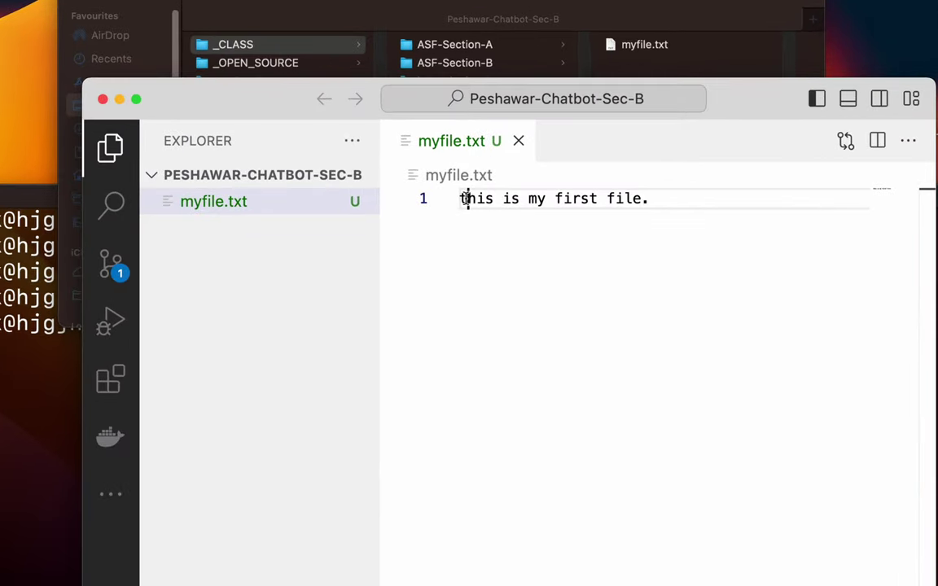
click(689, 198)
- Switch to Finder to show the .git folder in Peshawar-Chatbot-Sec-B, hide hidden items again, and return to VS Code
click(658, 16)
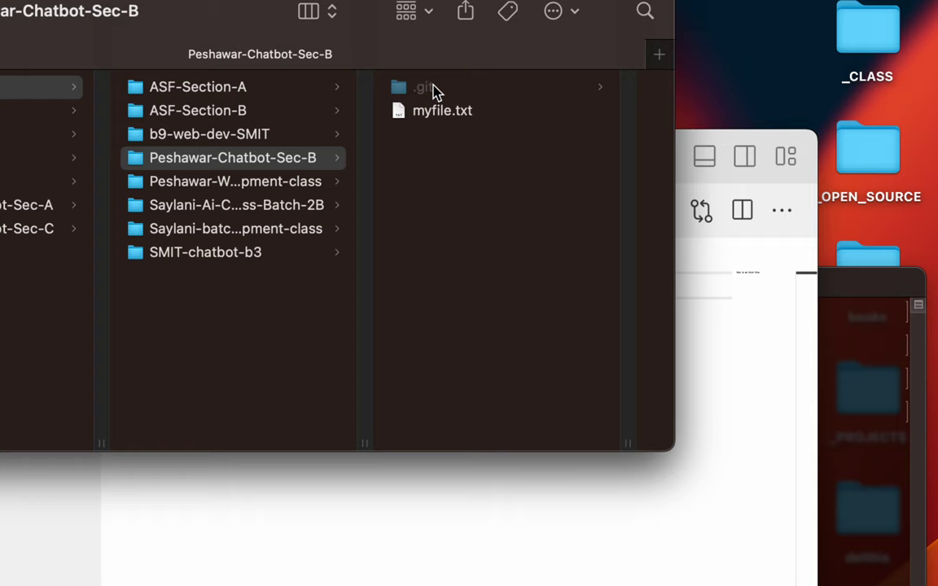
click(470, 176)
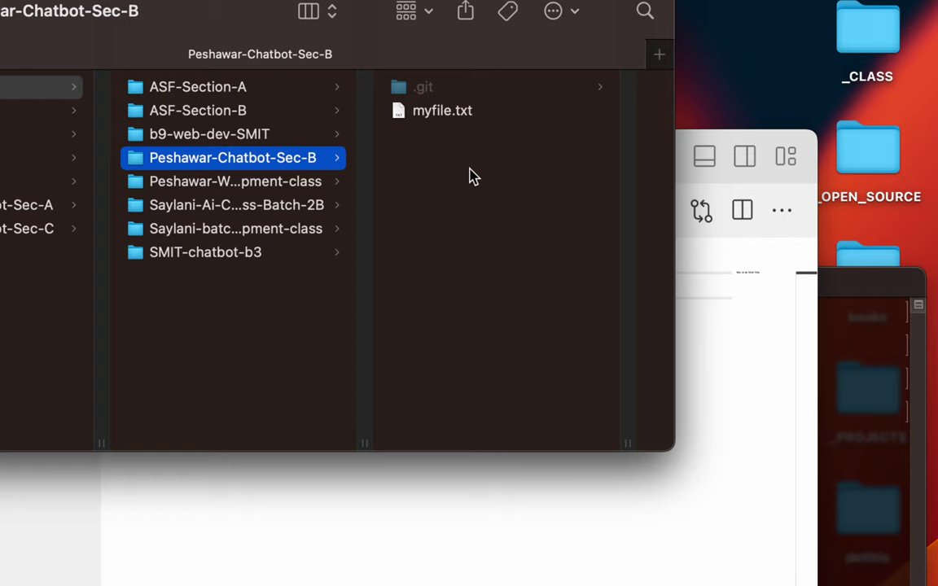
key(super+shift+period)
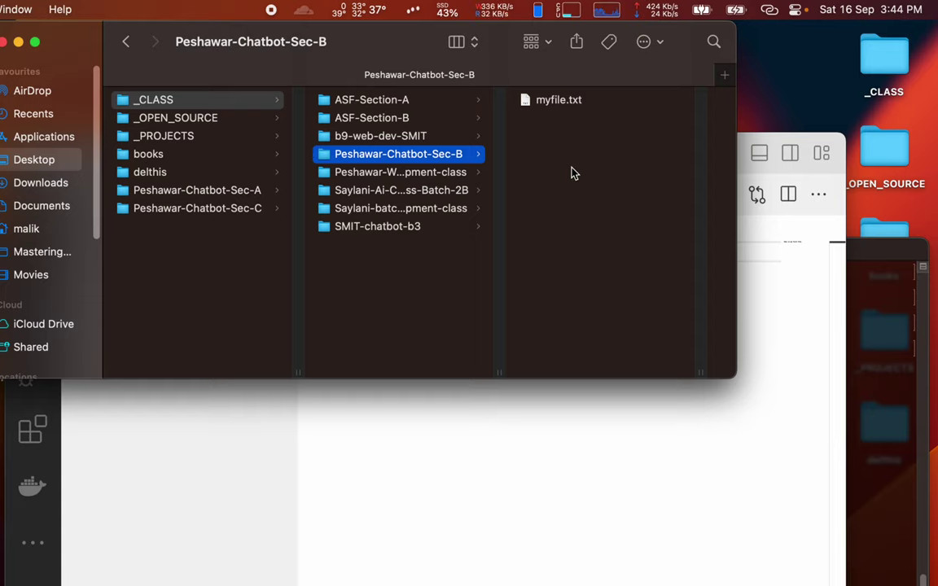
click(481, 398)
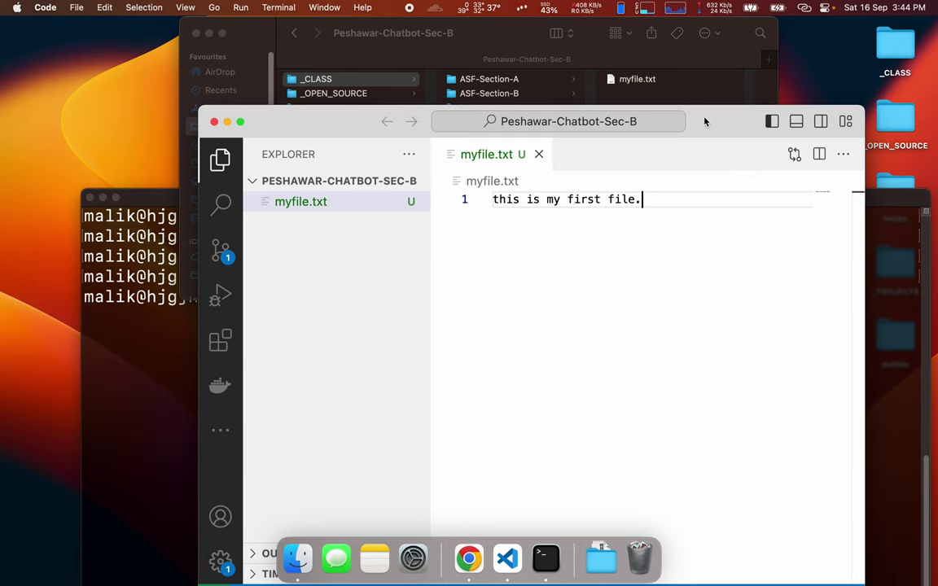
drag(730, 124, 715, 122)
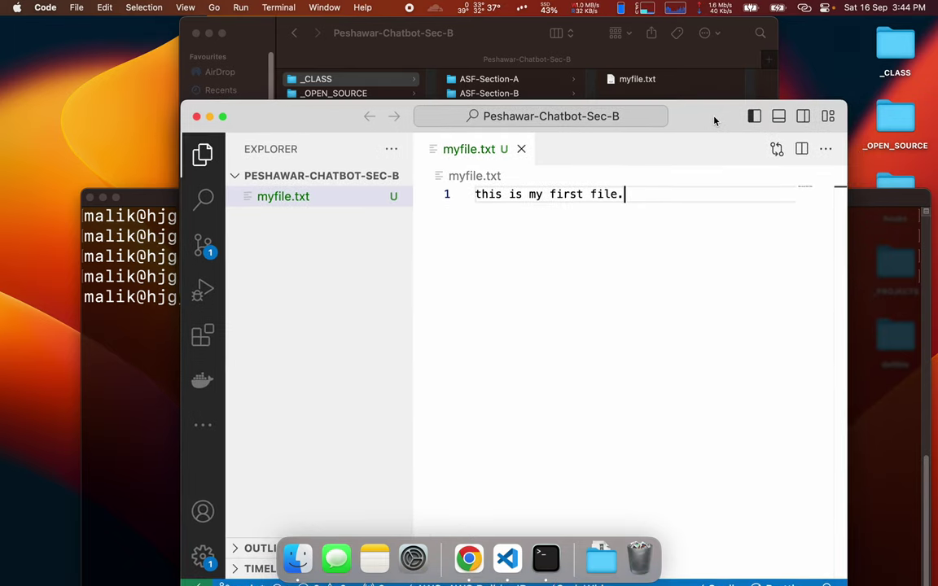
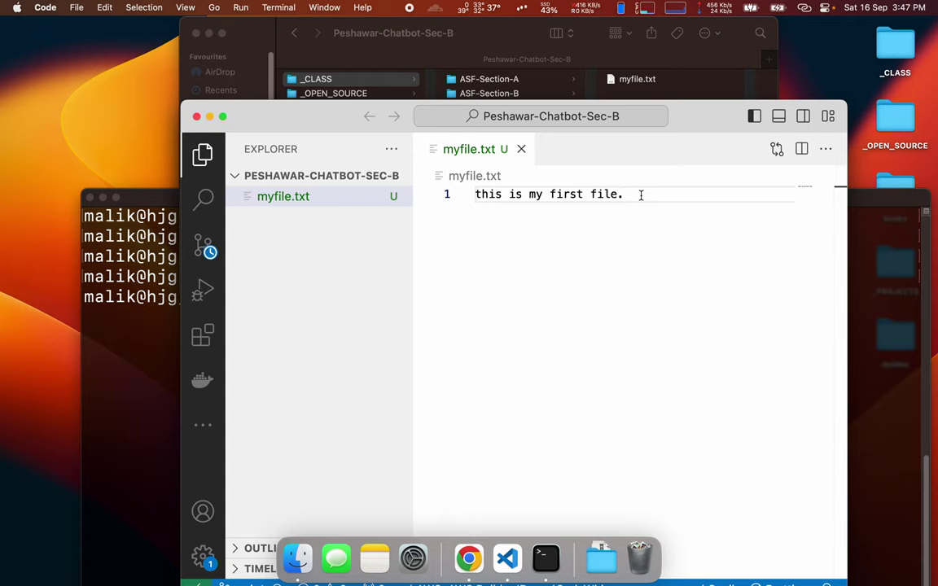
- Switch to Terminal and highlight the current folder name, Peshawar-Chatbot-Sec-B, in the latest prompt
click(117, 326)
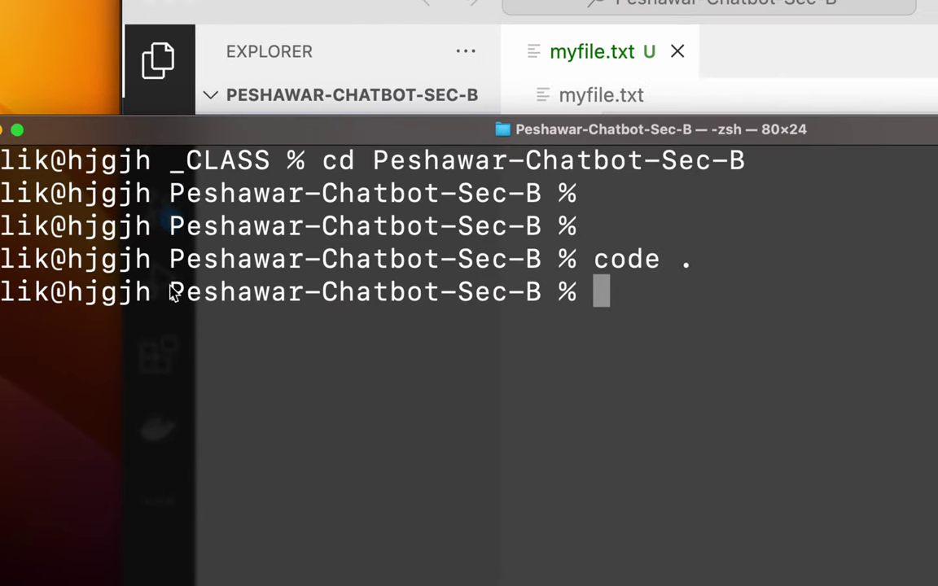
drag(210, 298, 543, 297)
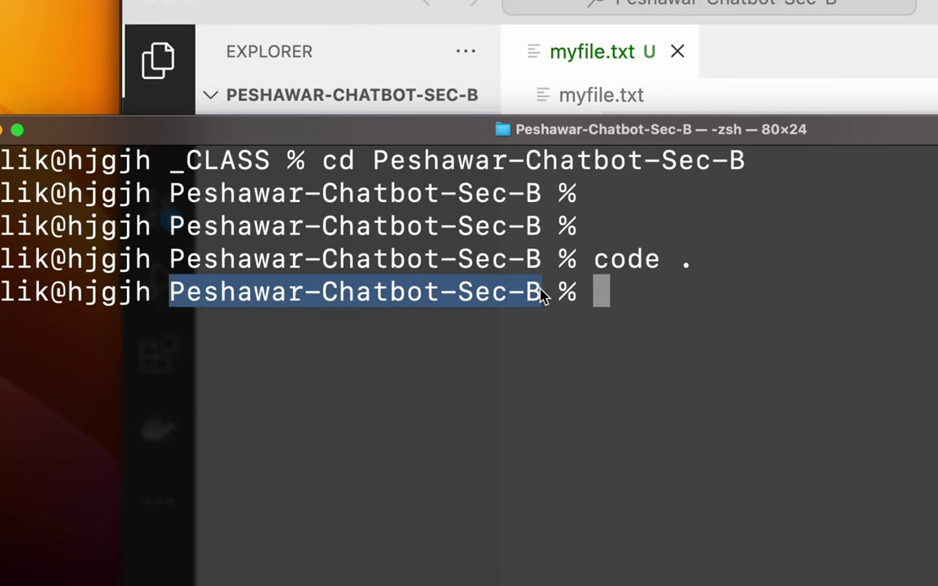
click(628, 300)
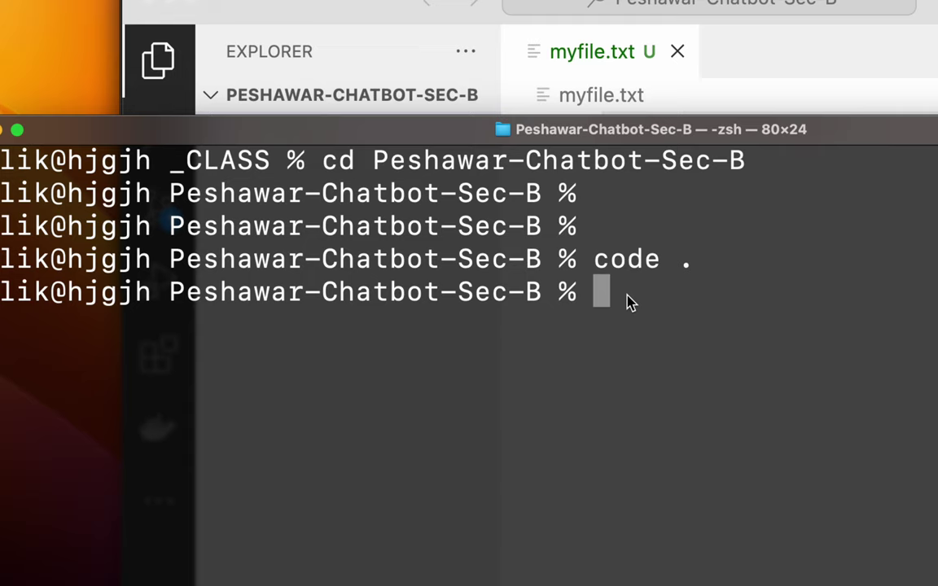
- Stage all changes in the Peshawar-Chatbot-Sec-B repository by running git add
text(git )
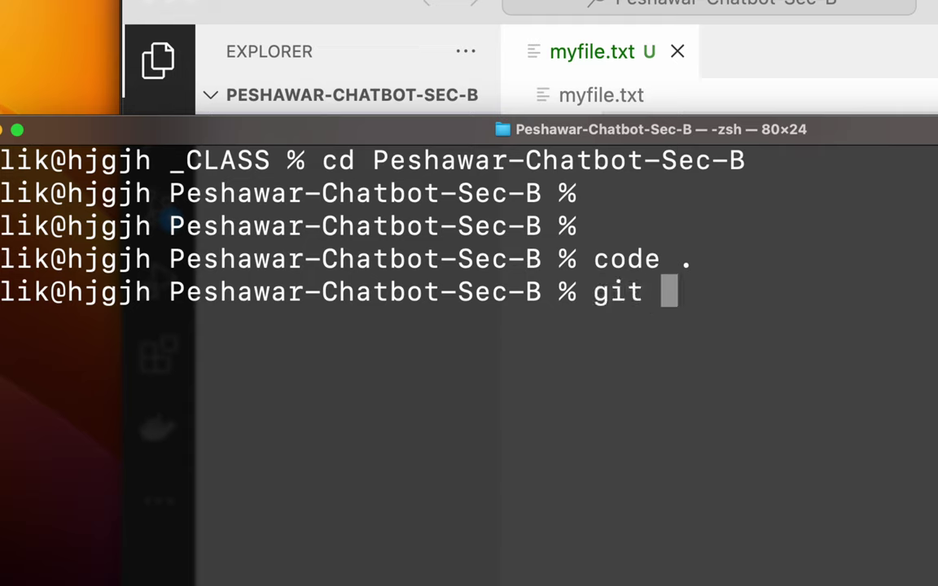
text(add)
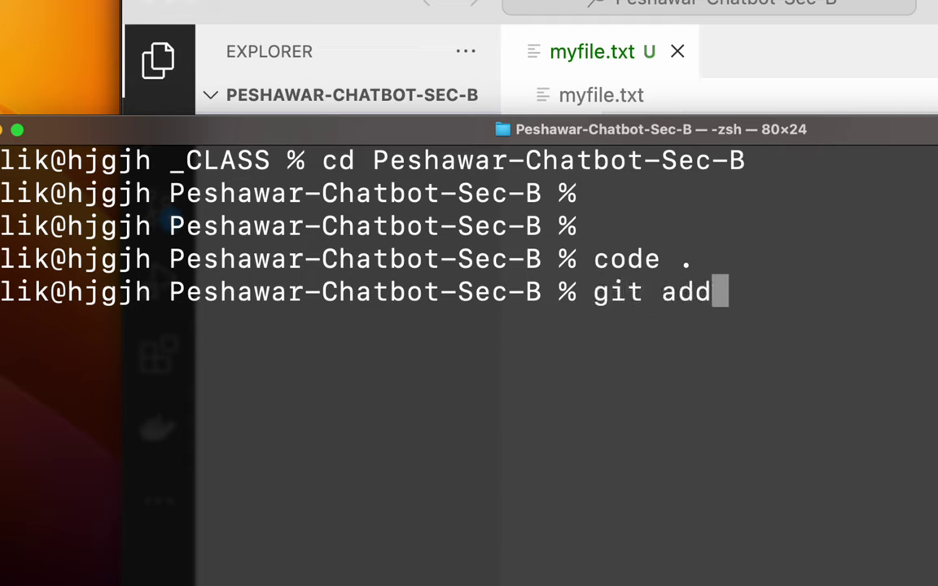
text( .)
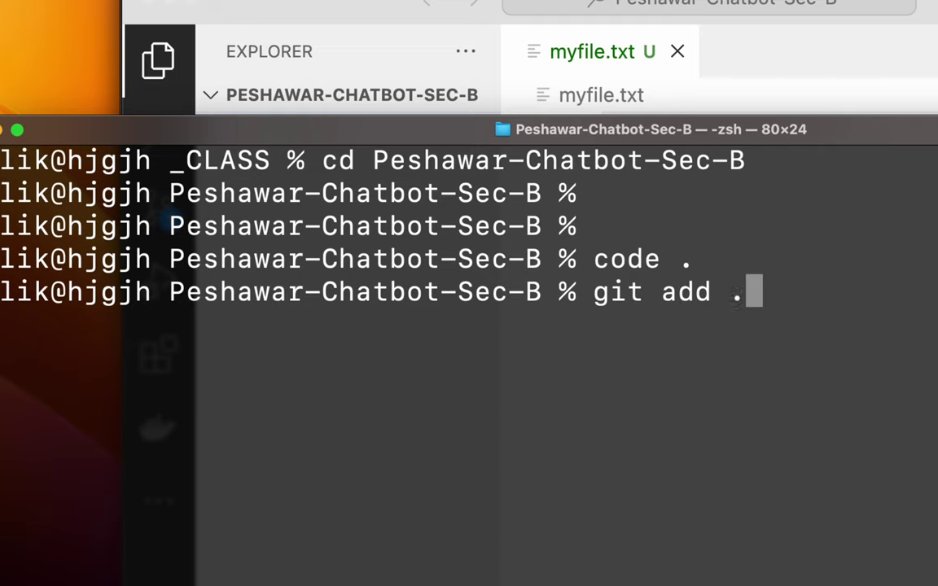
key(Return)
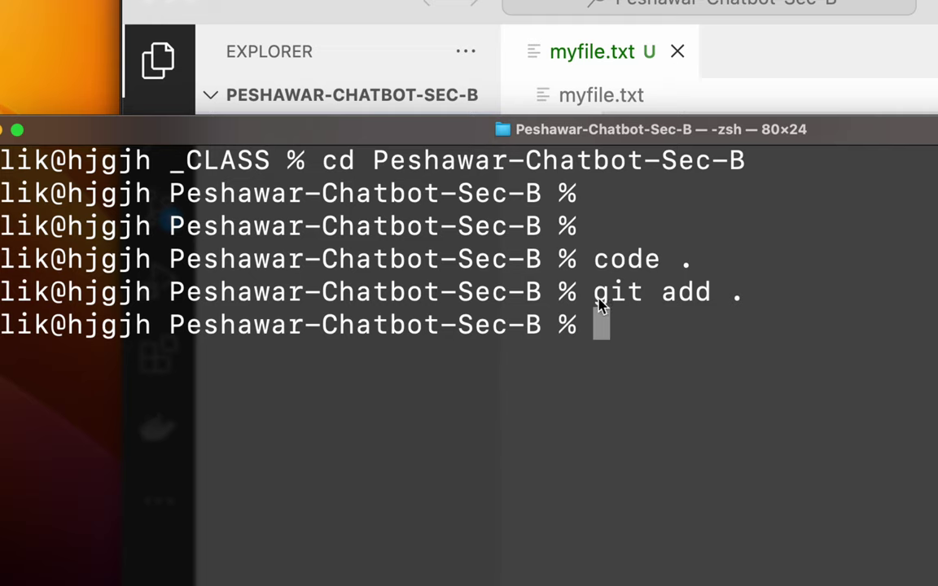
- Highlight the executed git add . command and the folder name in the prompt below it to point them out
drag(595, 293, 718, 299)
click(720, 299)
drag(594, 295, 761, 304)
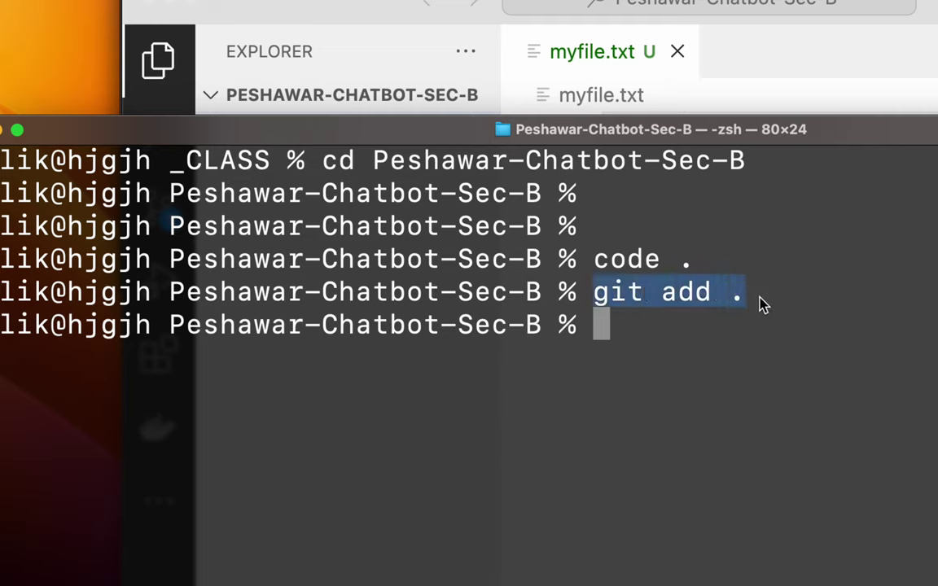
click(761, 305)
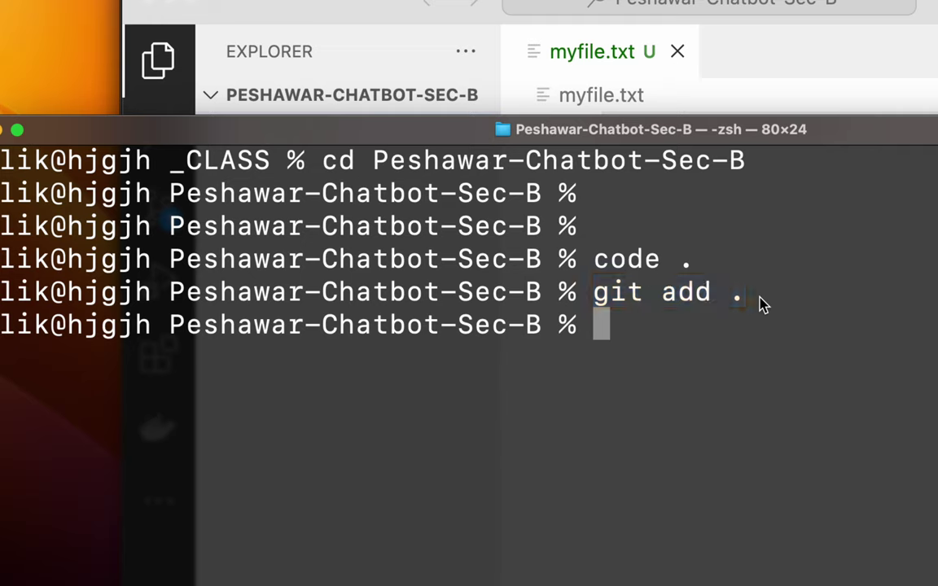
drag(167, 334, 550, 328)
click(547, 330)
drag(594, 294, 774, 297)
click(774, 298)
drag(592, 295, 768, 298)
click(769, 299)
drag(596, 299, 720, 300)
double_click(708, 301)
click(735, 302)
click(747, 306)
- Commit the staged changes in the Peshawar-Chatbot-Sec-B repository by running git commit -m "first commit"
text(git )
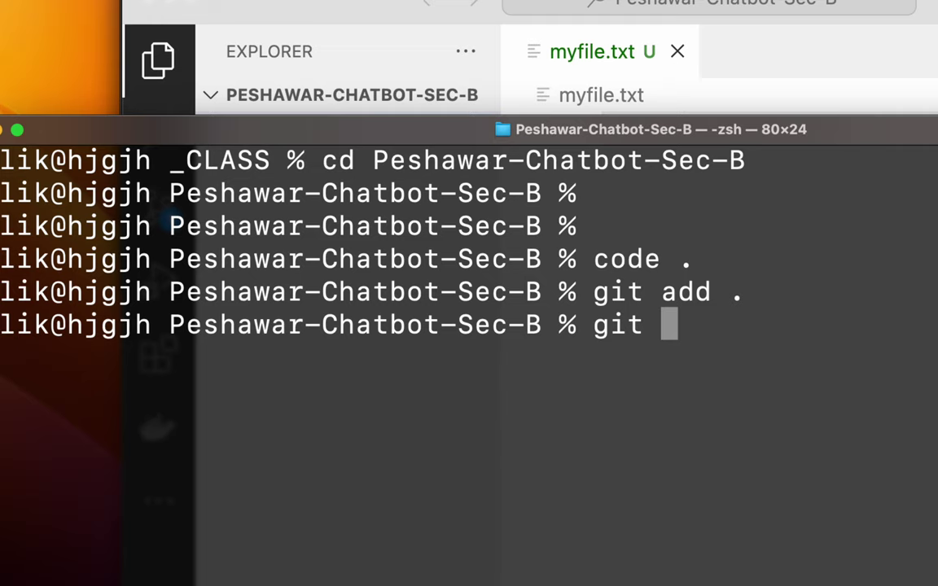
text(commit )
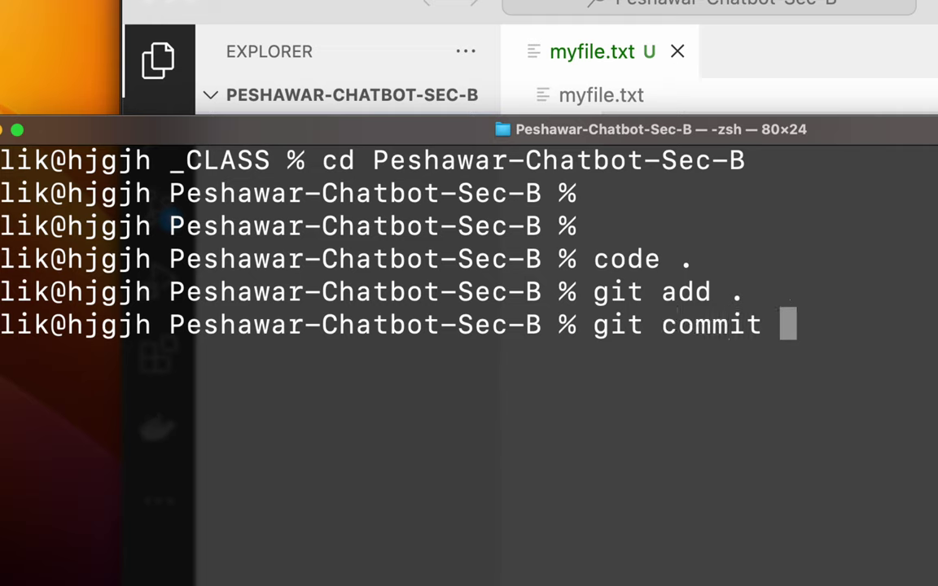
text(-m "")
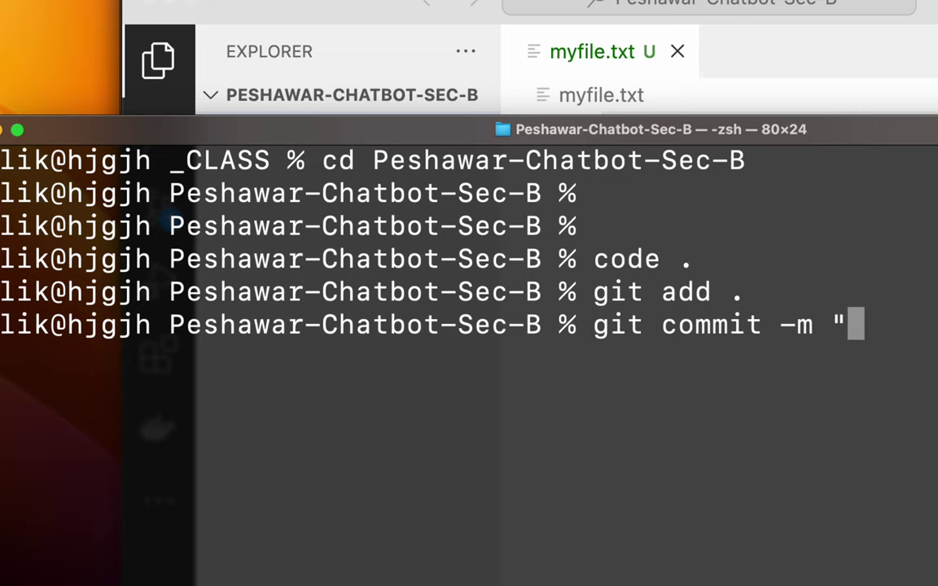
key(Left)
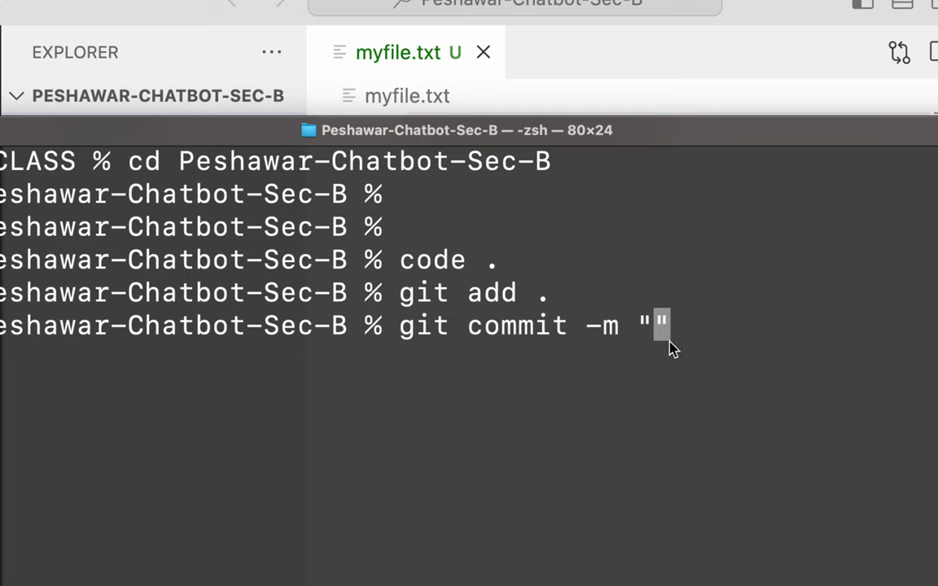
text(first comm)
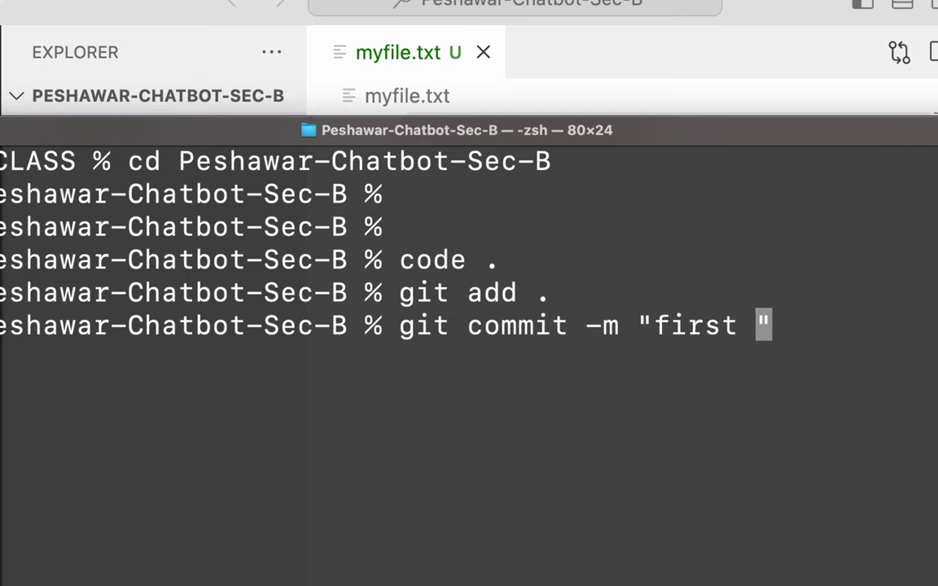
text(it)
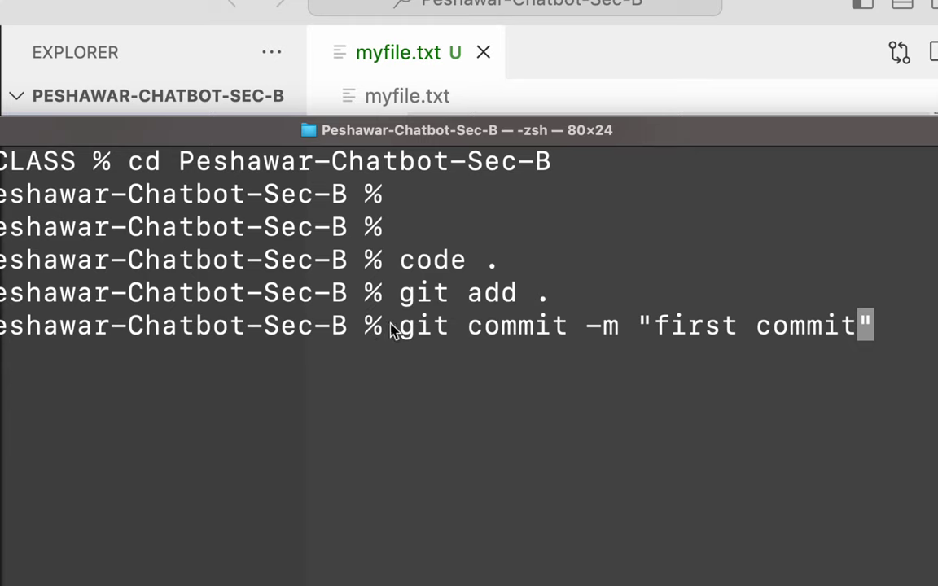
drag(394, 330, 861, 330)
click(875, 327)
key(Return)
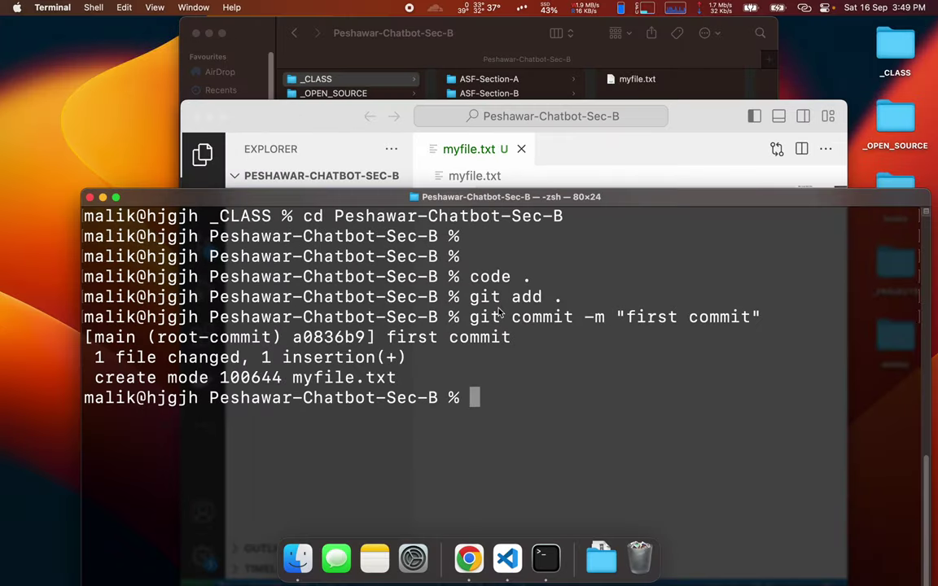
- Switch to Chrome and search Google for "git config --global error" in a new tab
key(ctrl+Right)
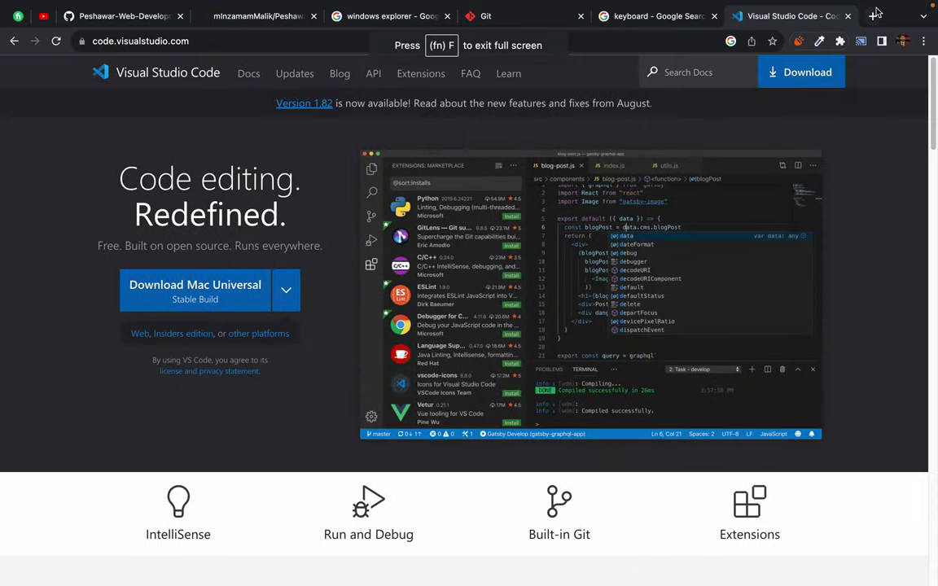
click(873, 15)
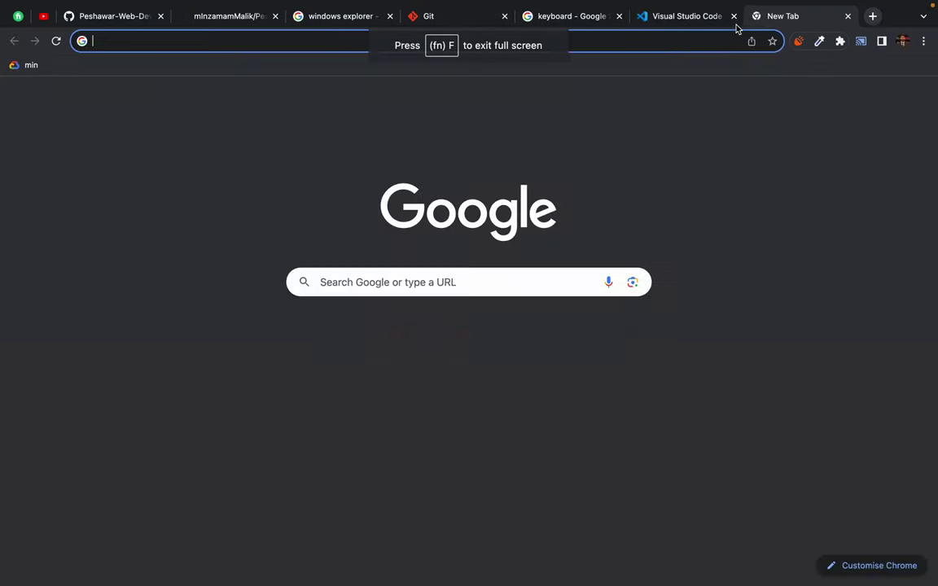
click(642, 40)
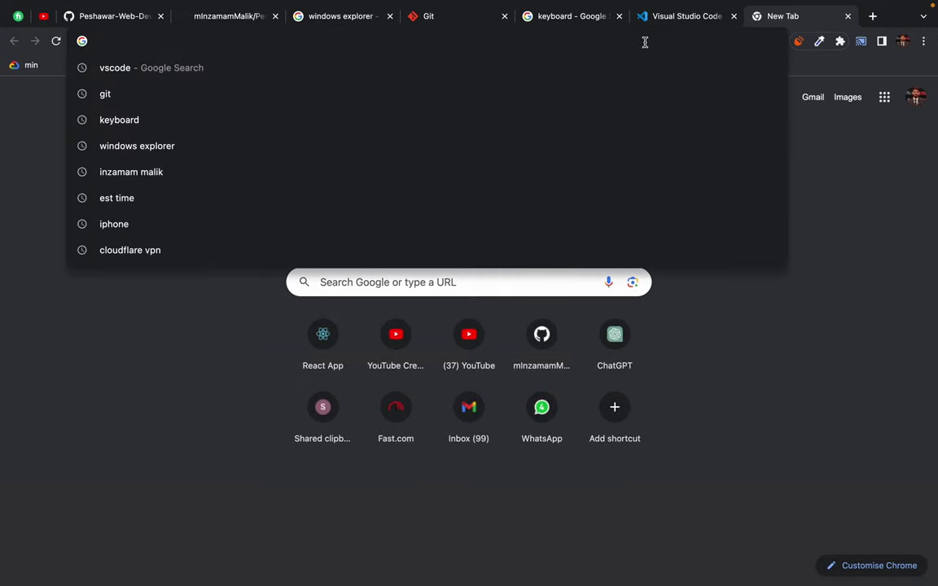
text(git confi)
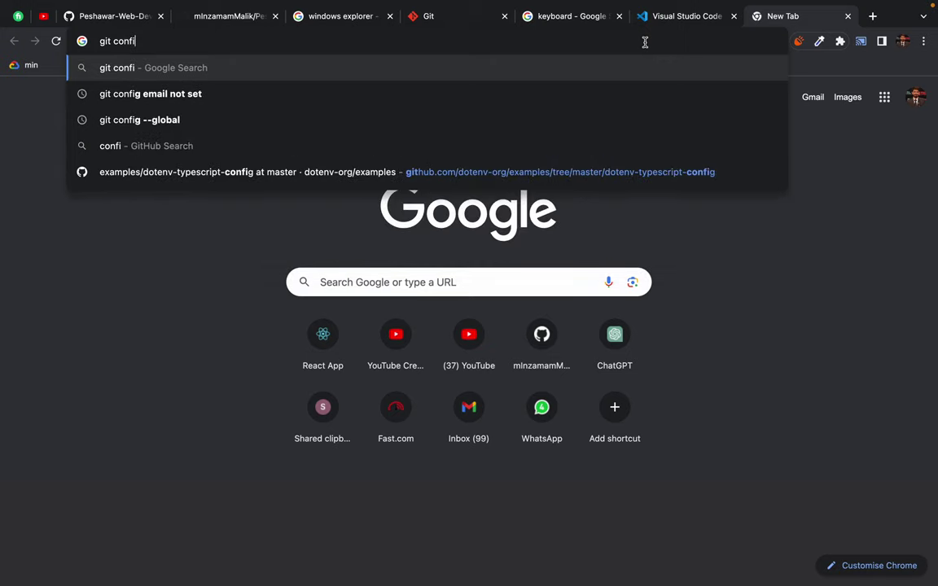
text(g --glo)
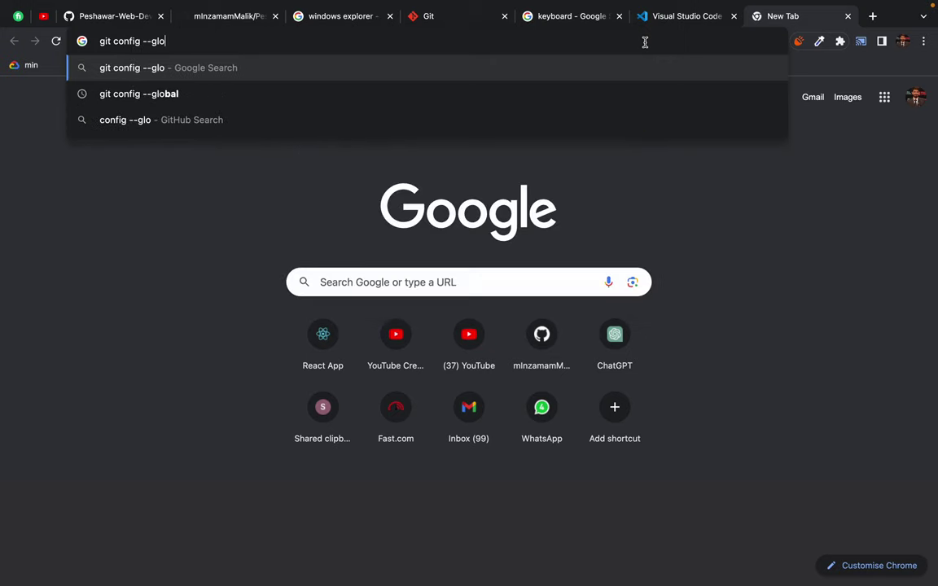
text(bal error)
key(Return)
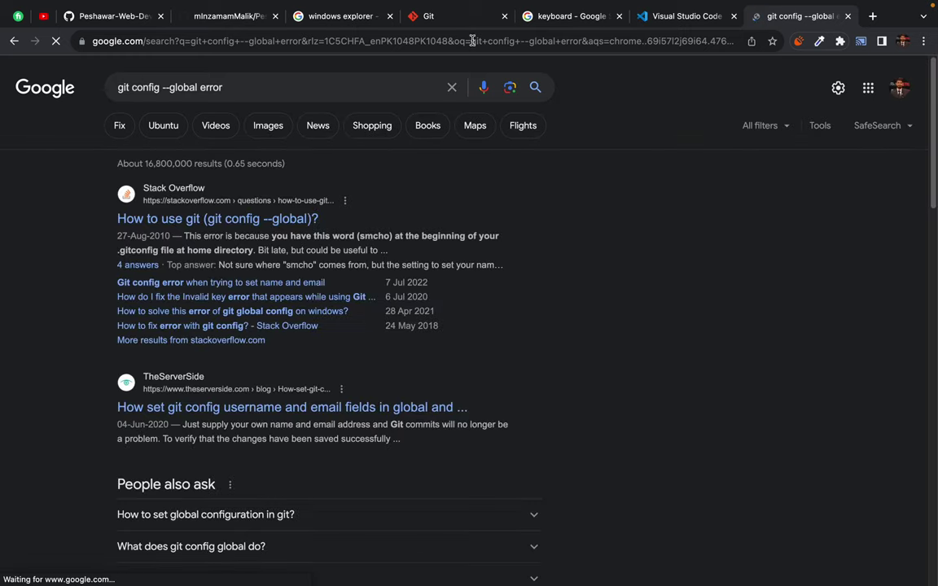
- Show the image results and open the "Git please tell me who you are error" picture to examine its git config commands
click(269, 126)
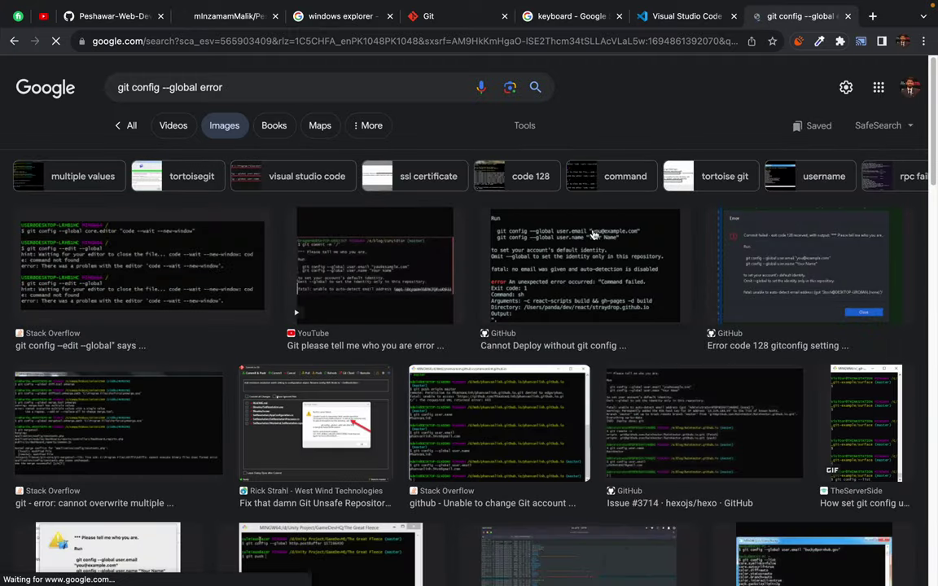
click(374, 269)
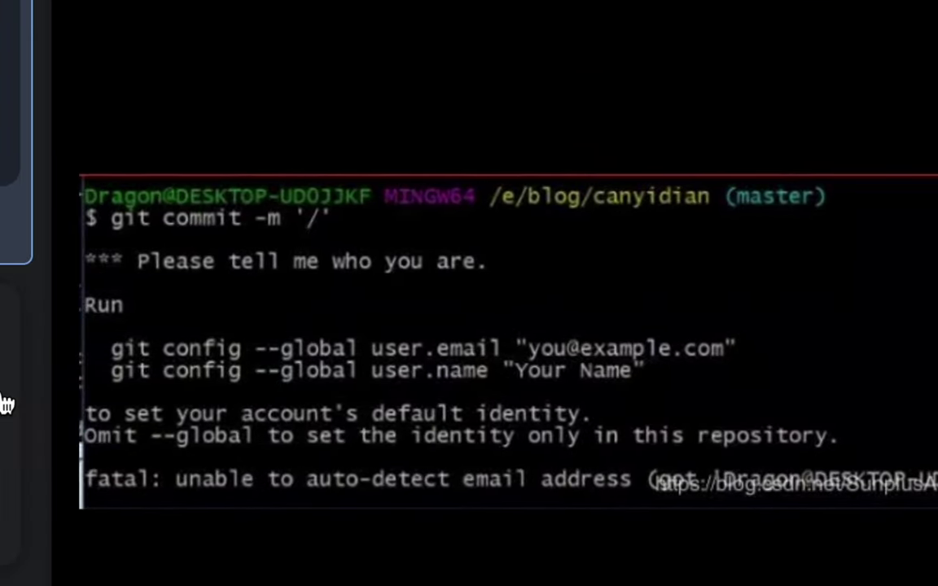
scroll(533, 584, down, 1)
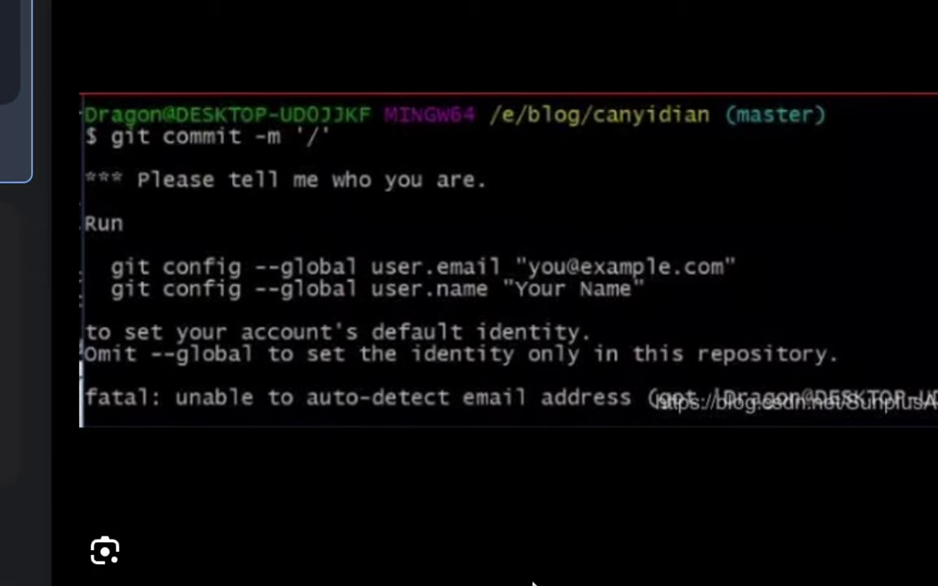